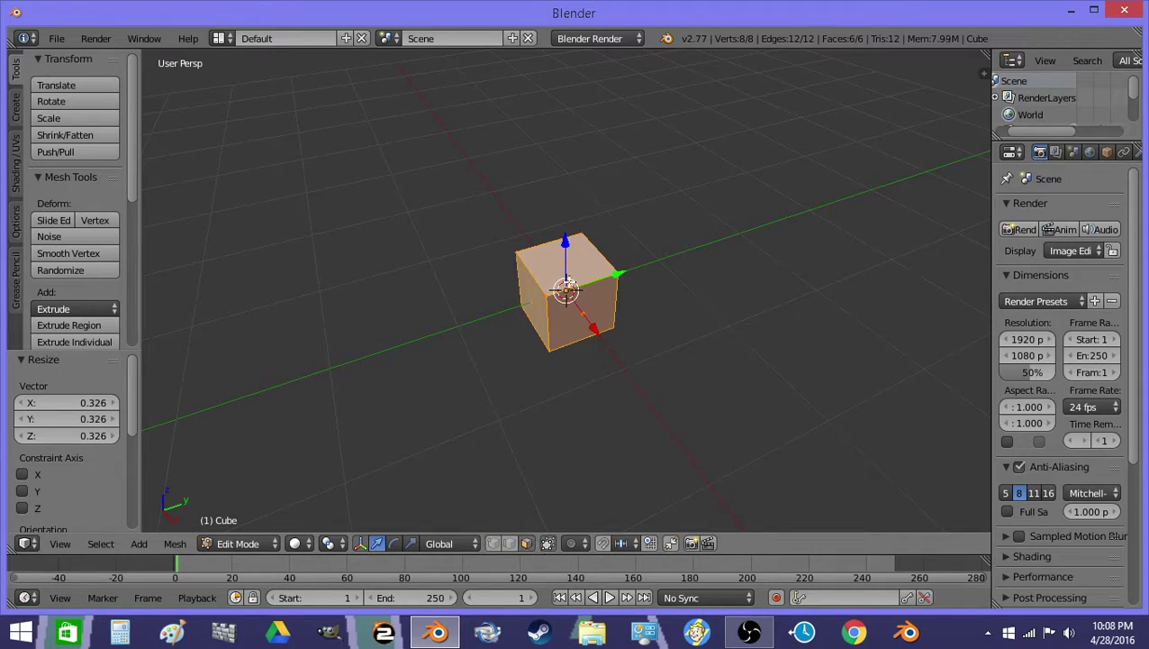
Step: Extrude the cube's top face upward twice, making the second extrusion about 0.205 high
key("e")
left_click(608, 307)
key("e")
left_click(608, 290)
key("s")
key("Escape")
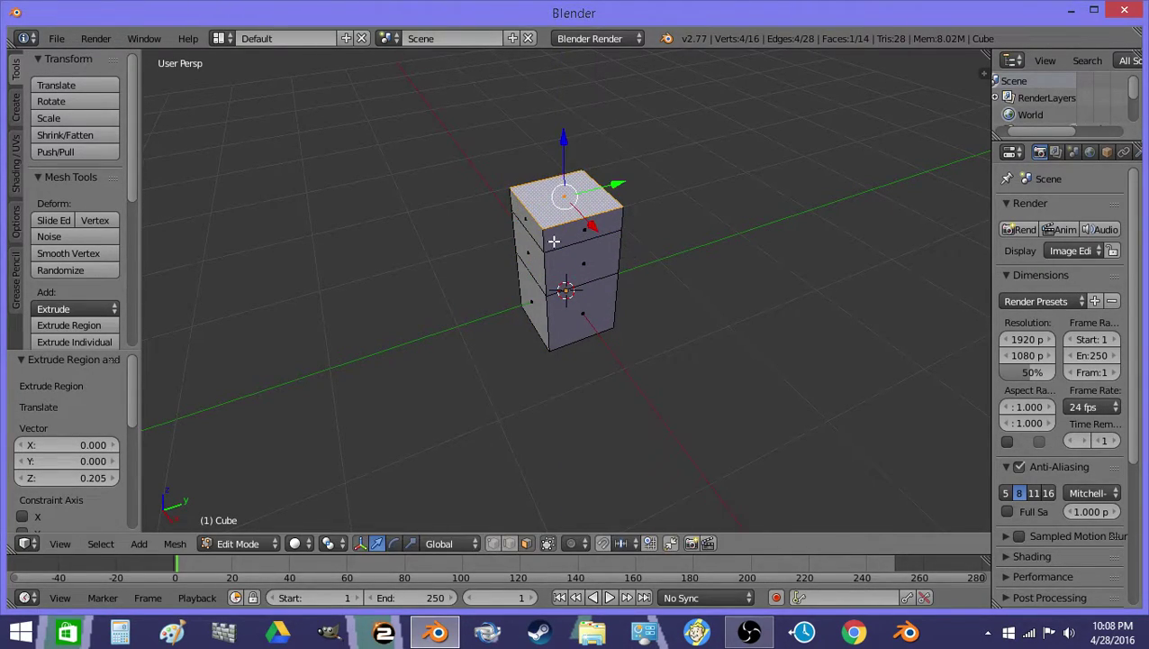
Step: Scale the uppermost section of the block wider along the global Y axis
key("a")
key("s")
key("y")
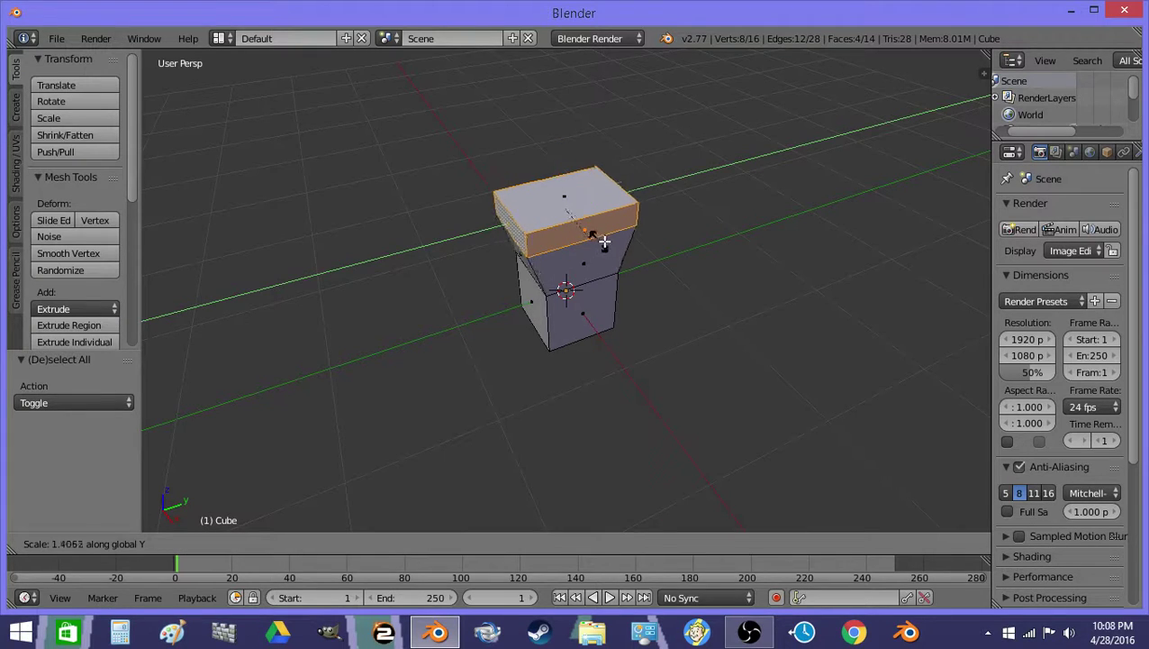
left_click(566, 266)
key("a")
Step: Adjust the height of the block's top face by moving it along the Z axis
middle_click_drag(568, 289, 610, 252)
right_click(542, 188)
key("g")
key("x")
key("Escape")
key("g")
key("z")
left_click(603, 198)
key("a")
Step: Extrude the four faces on the two Y ends of the flared upper body outward, scaling them about 1.332 along Y
middle_click_drag(629, 213, 406, 219)
right_click(510, 226)
key("a")
right_click(526, 259)
right_click(519, 230, "shift")
middle_click_drag(662, 250, 636, 225)
right_click(631, 198, "shift")
right_click(616, 241, "shift")
middle_click_drag(677, 290, 718, 261)
key("e")
key("Escape")
key("s")
key("y")
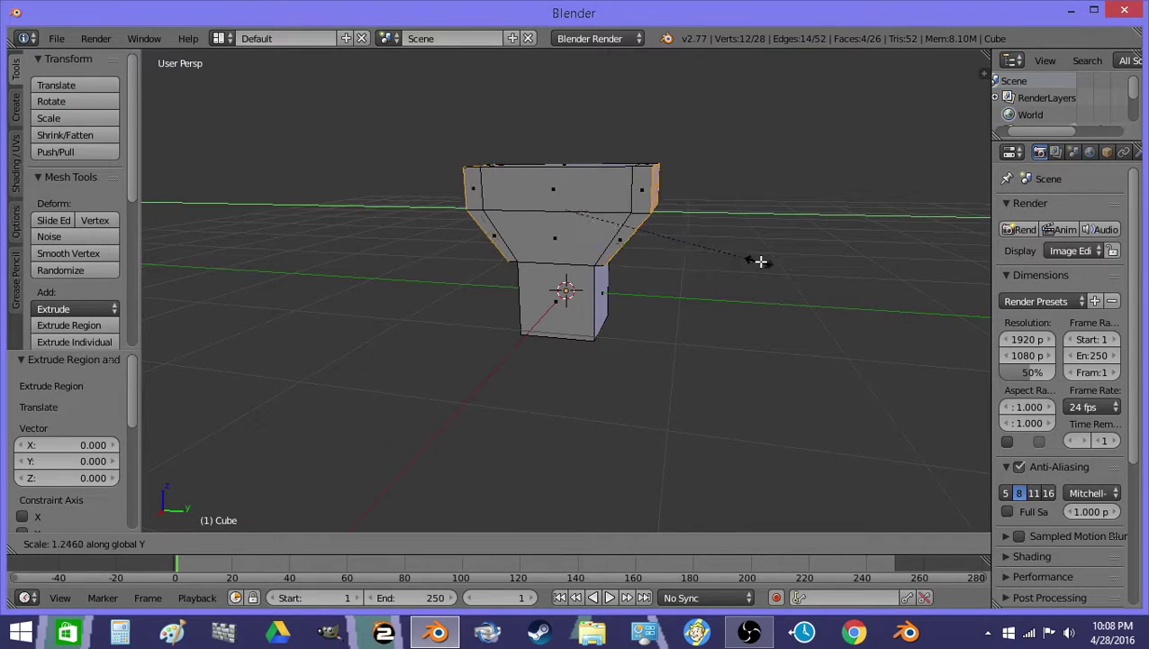
left_click(762, 268)
Step: Set the pivot point to Individual Origins and flatten the extruded end faces by scaling them to 0 along Y
middle_click_drag(696, 315, 429, 397)
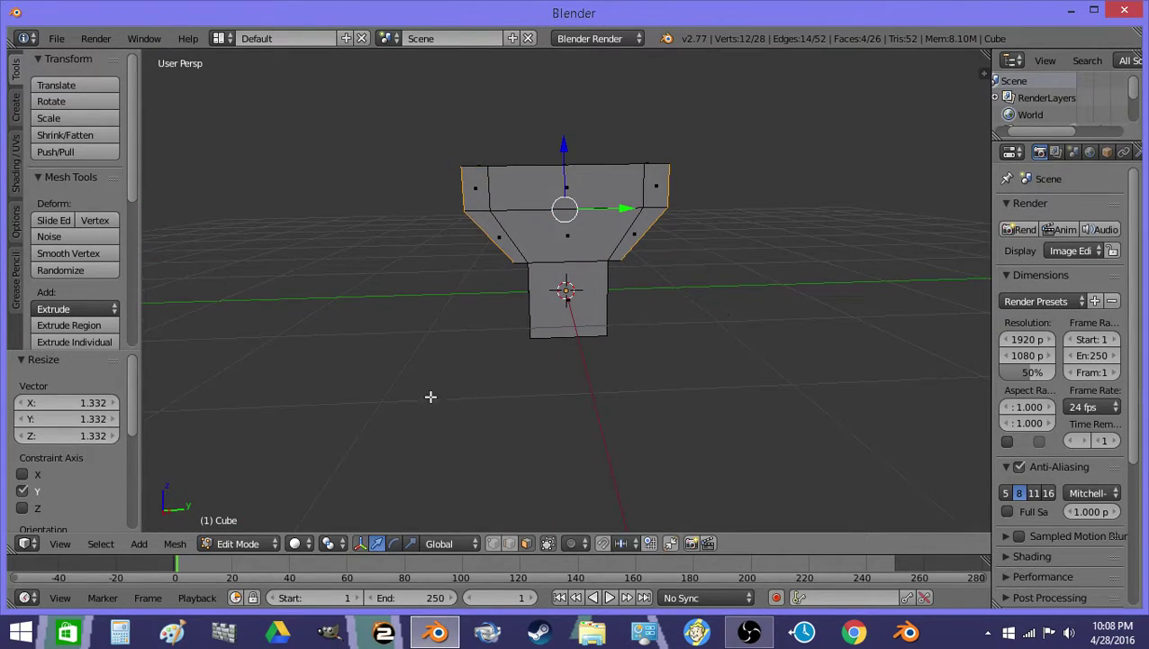
left_click(327, 543)
left_click(360, 483)
key("s")
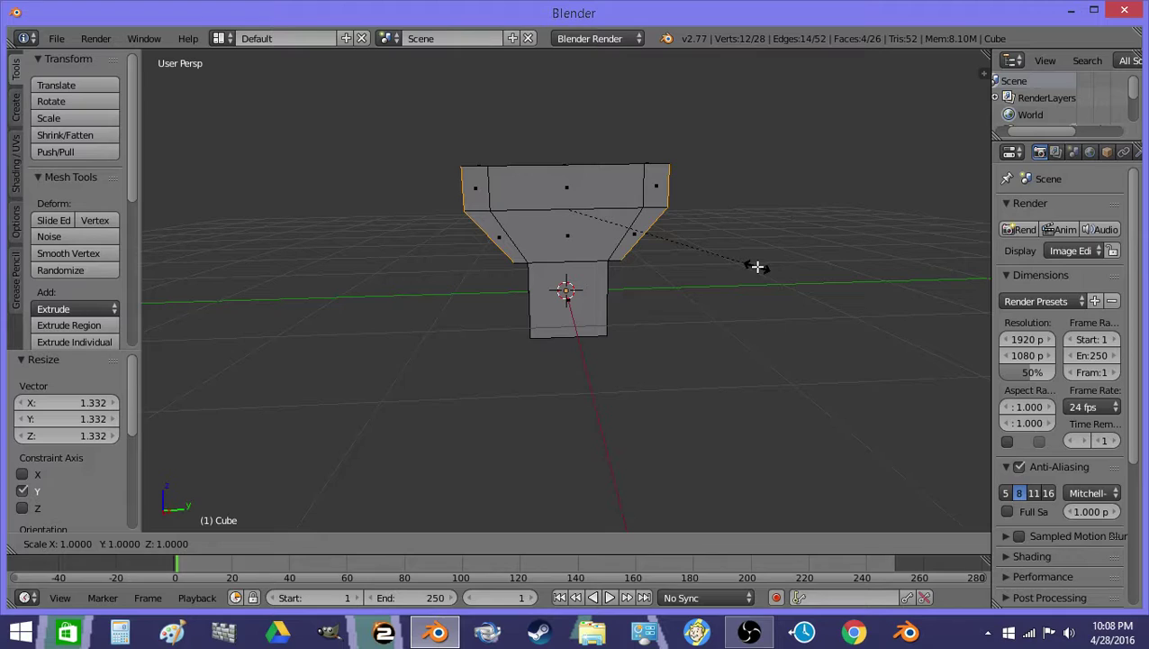
type("y0")
key("Return")
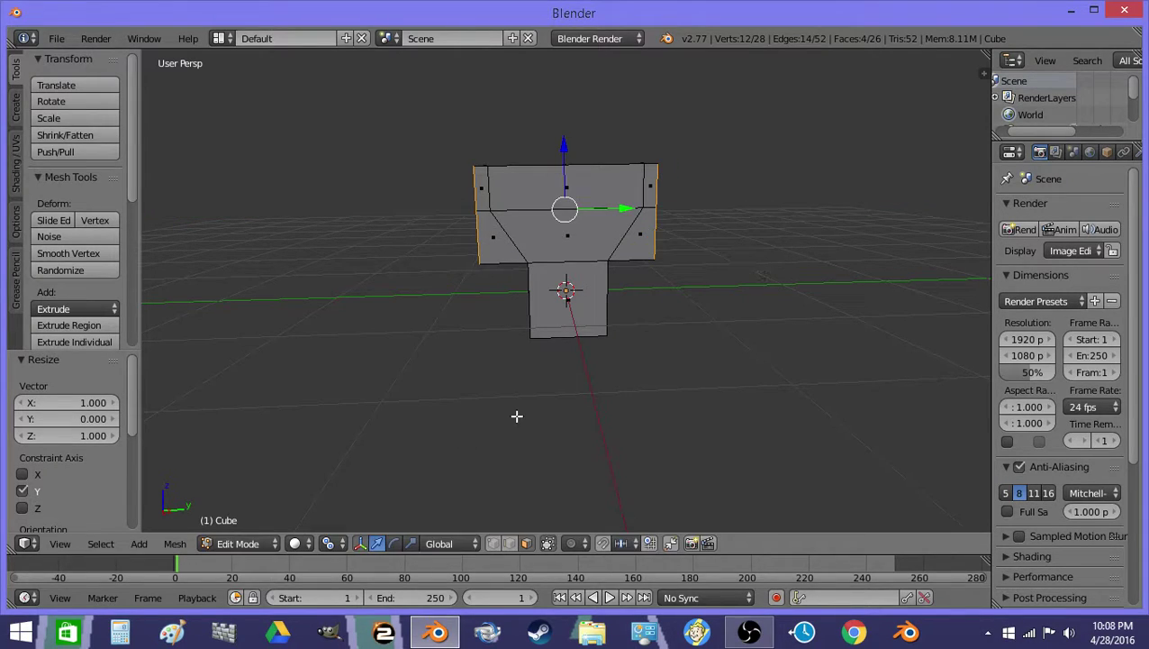
Step: Set the pivot point to Bounding Box Center and scale the flattened end faces along Z
left_click(337, 544)
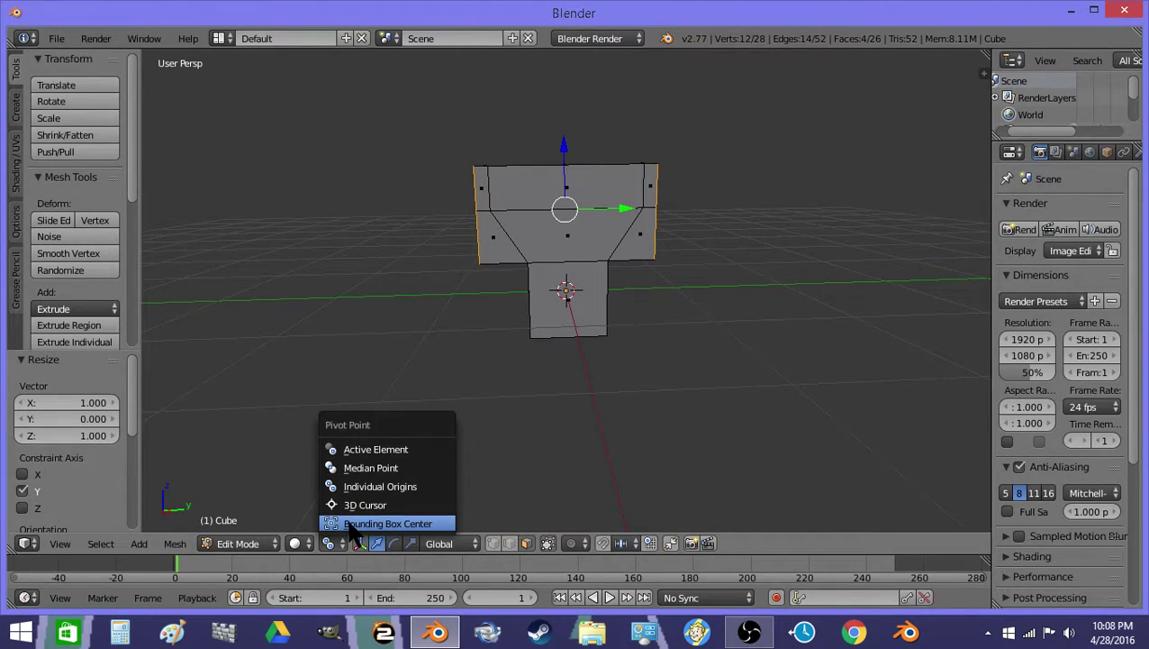
left_click(378, 523)
key("s")
key("z")
left_click(751, 216)
key("Tab")
middle_click_drag(616, 220, 466, 257)
key("Tab")
key("a")
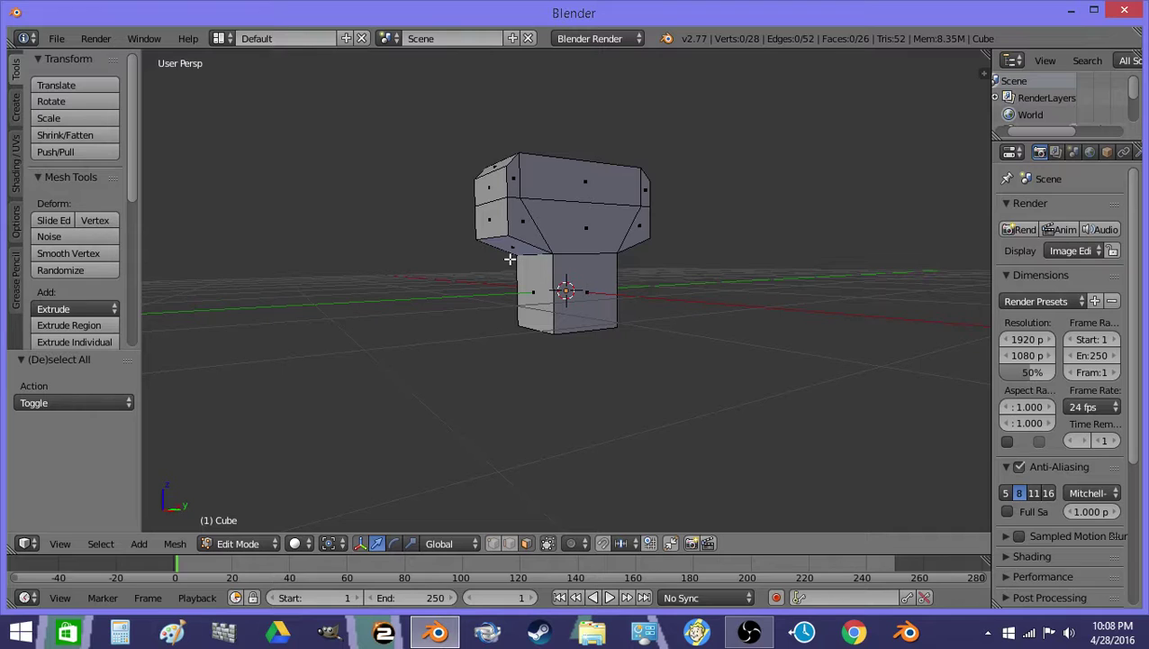
right_click(487, 221, "shift")
right_click(483, 193, "shift")
middle_click_drag(585, 203, 494, 206)
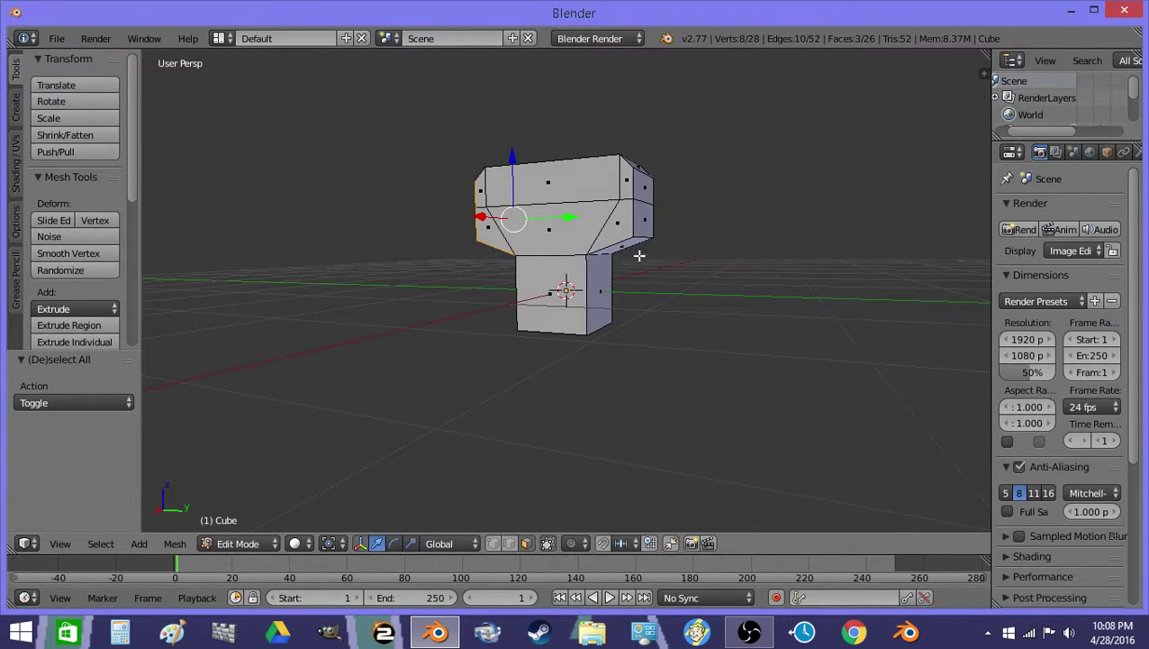
middle_click_drag(650, 261, 592, 258)
key("e")
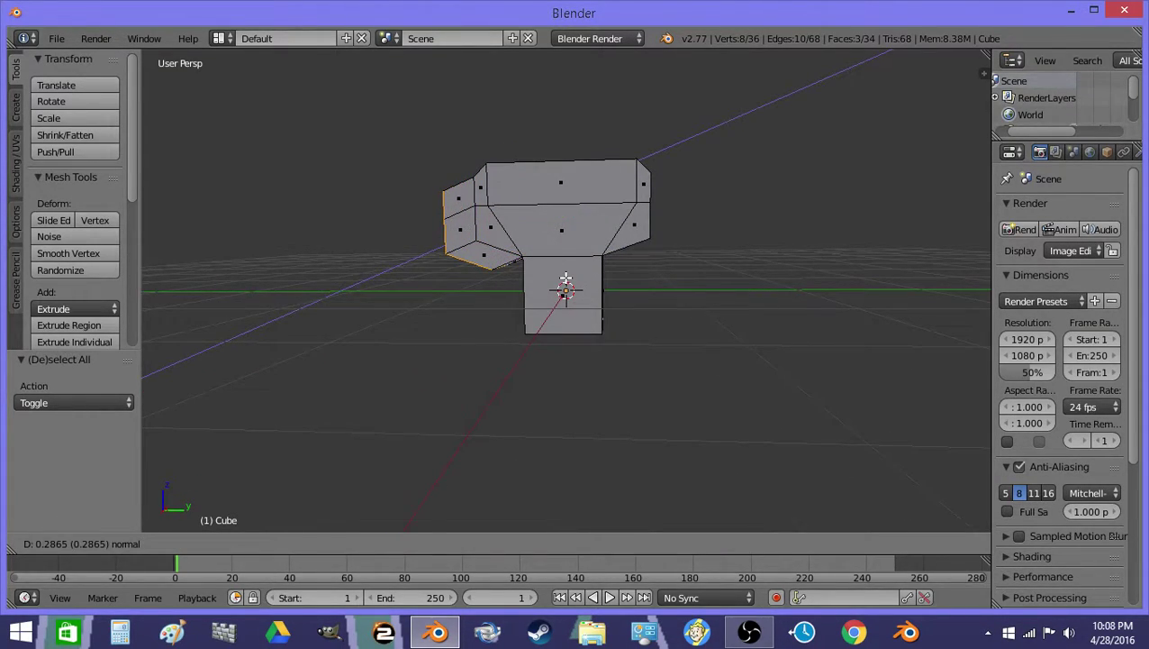
right_click(564, 280)
key("z")
mouse_move(530, 280)
middle_mouse_down()
mouse_move(569, 281)
mouse_move(531, 271)
middle_mouse_up()
key("ctrl+z")
Step: Merge the mid-height vertex on the -Y end's +X edge into the vertex below it, using At Last
key("a")
key("z")
right_click(481, 244)
middle_click_drag(481, 240, 491, 234)
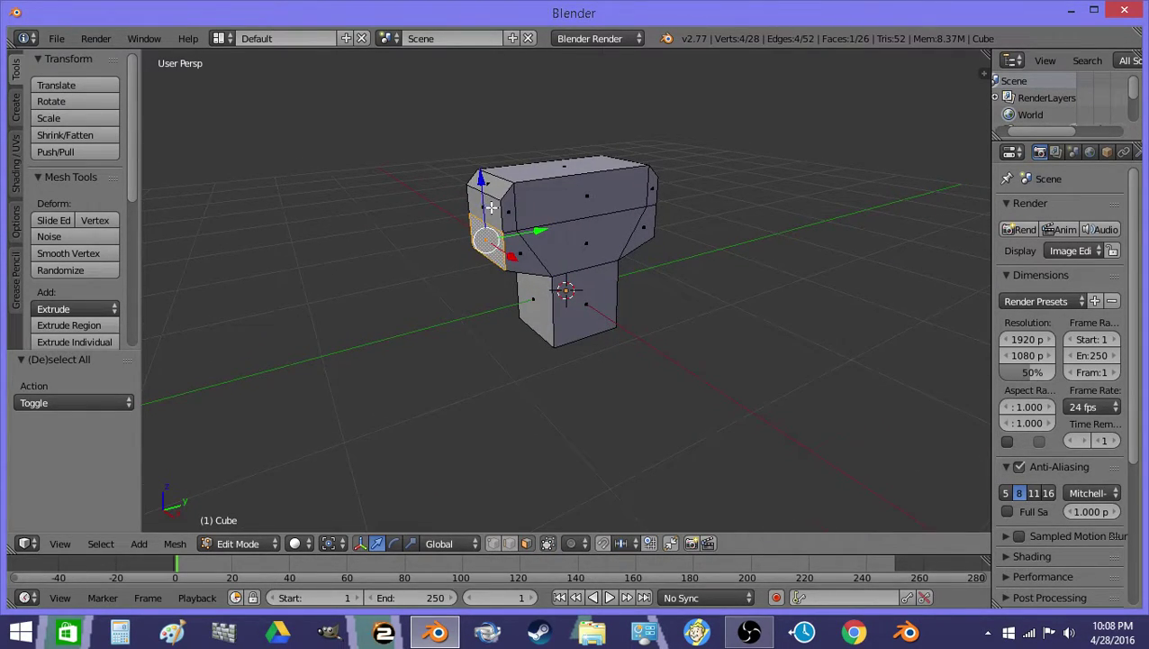
scroll(500, 210, "up", 2)
middle_click_drag(465, 194, 439, 212)
right_click(459, 221)
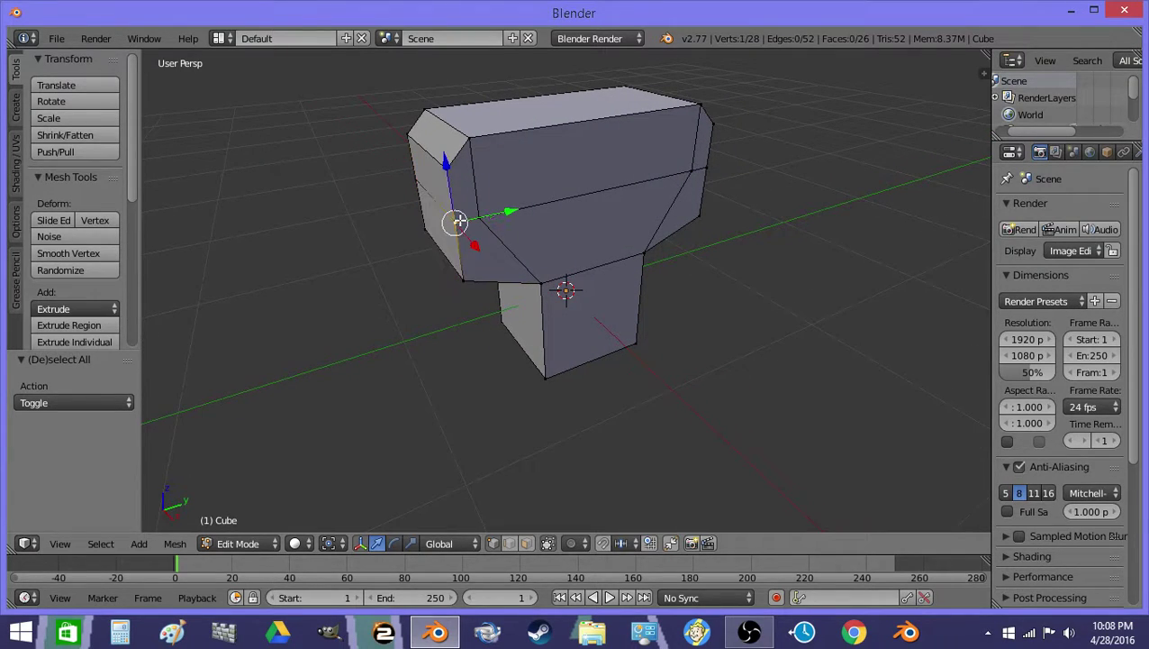
right_click(463, 276, "shift")
key("alt+m")
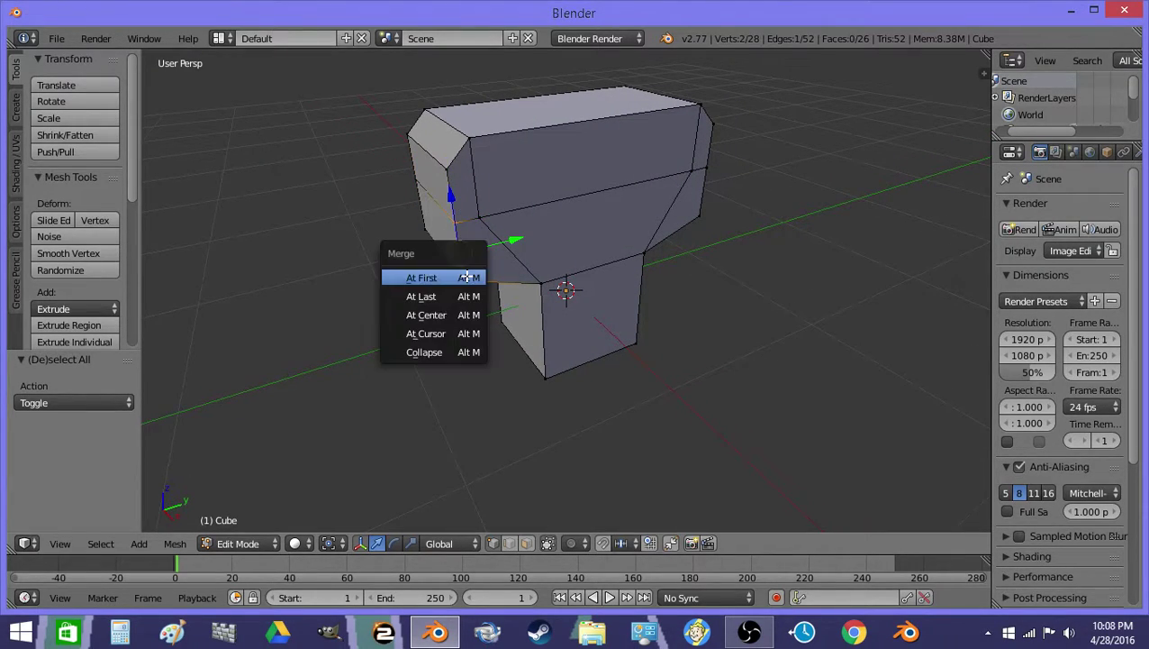
left_click(462, 296)
key("a")
Step: Merge the mid-height vertex on the -Y end's opposite, -X edge into the vertex below it
middle_click_drag(462, 293, 566, 262)
key("a")
key("a")
right_click(561, 214)
right_click(553, 253, "shift")
right_click(563, 238)
right_click(555, 288, "shift")
key("alt+m")
left_click(560, 288)
Step: Merge the mid-height vertex on the +Y end's +X edge into the vertex below it
middle_click_drag(561, 288, 550, 244)
right_click(698, 203)
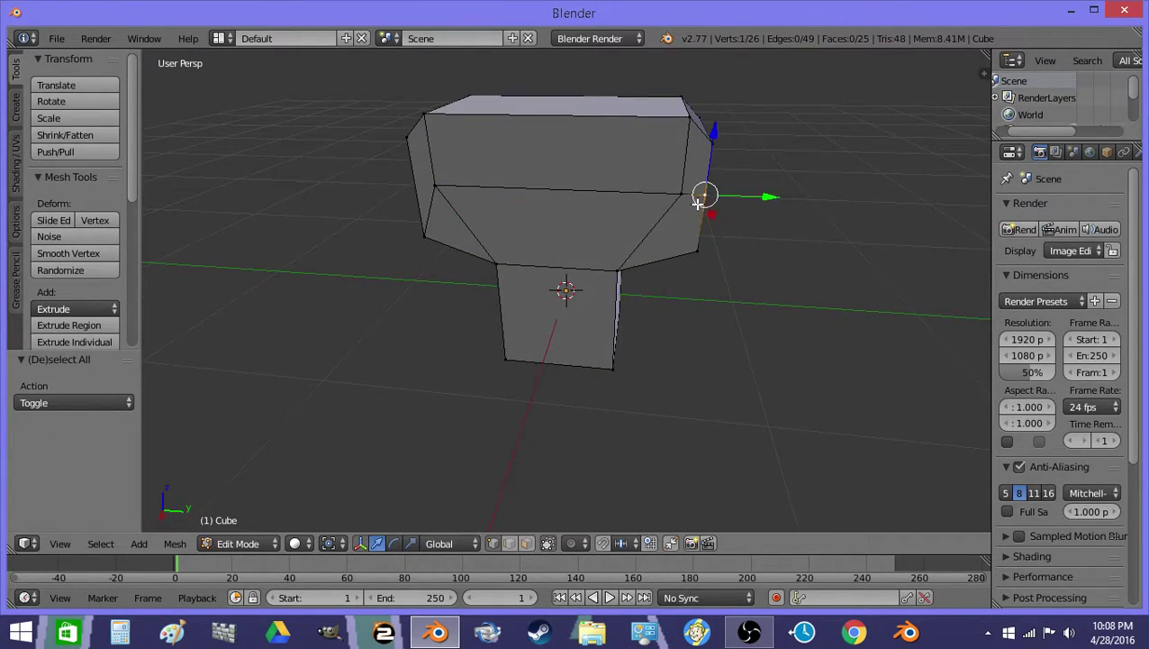
key("alt+m")
left_click(713, 246)
Step: Merge the remaining mid-height vertex on the +Y end's -X edge into the vertex below it
middle_click_drag(713, 246, 581, 259)
key("a")
right_click(666, 239)
right_click(646, 305, "shift")
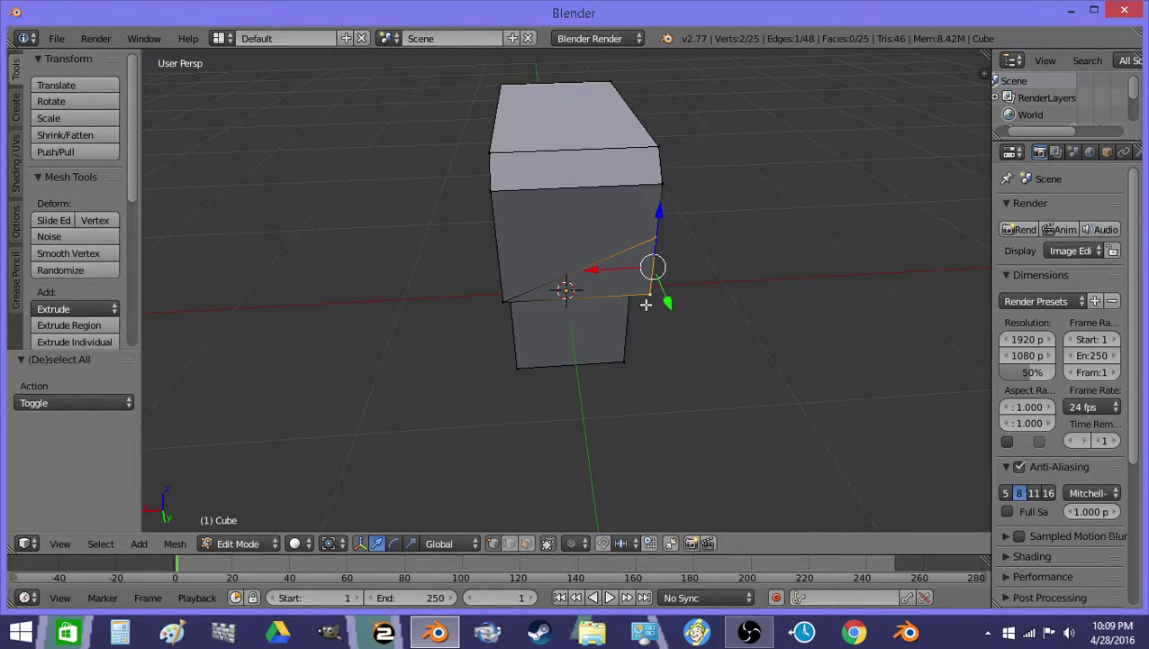
key("alt+m")
left_click(628, 305)
middle_click_drag(628, 305, 584, 287)
Step: Extrude both end faces of the upper body outward into shoulders, scaling them about 1.428 along Y
key("a")
left_click(527, 543)
key("z")
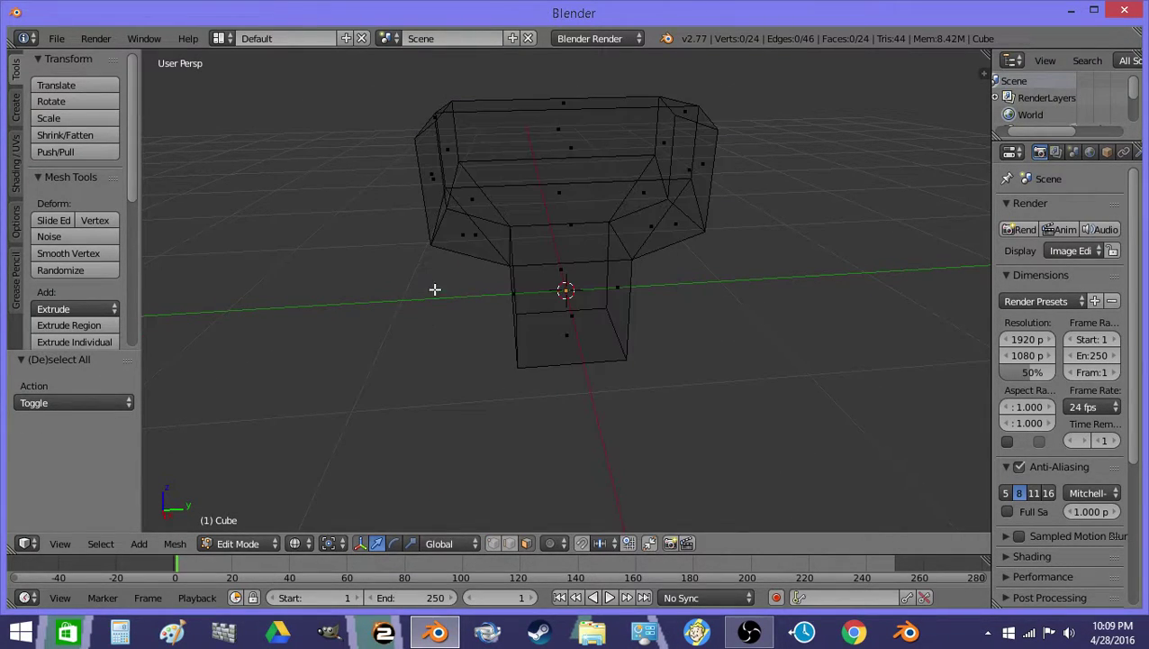
right_click(439, 221)
right_click(690, 170, "shift")
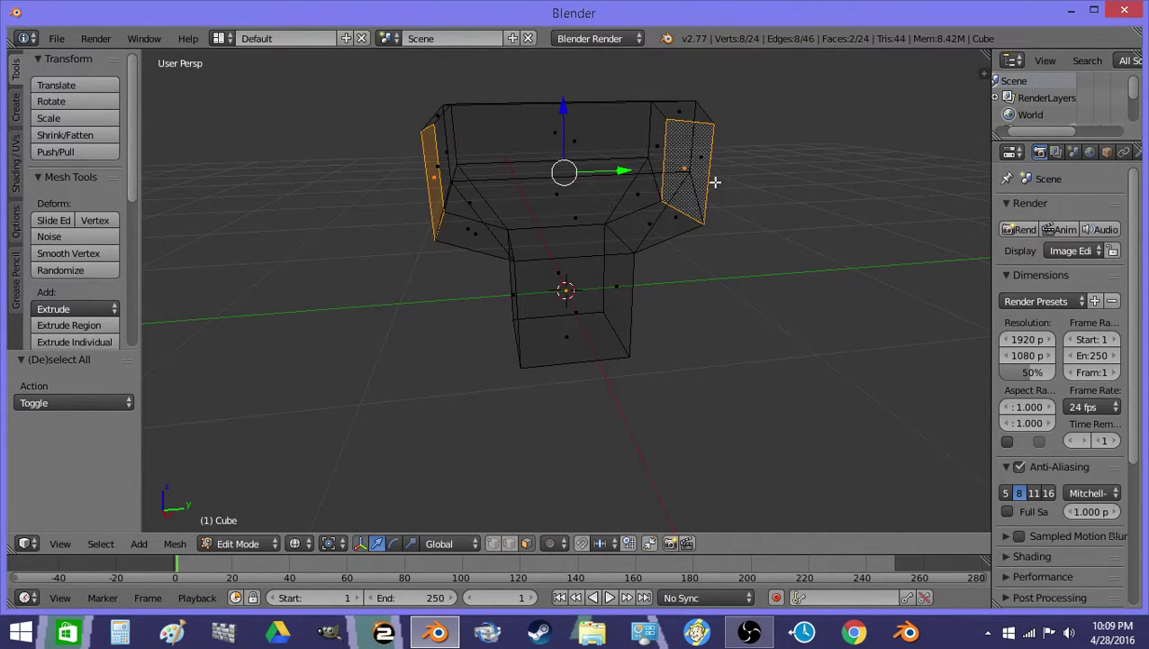
key("e")
right_click(717, 180)
key("s")
key("y")
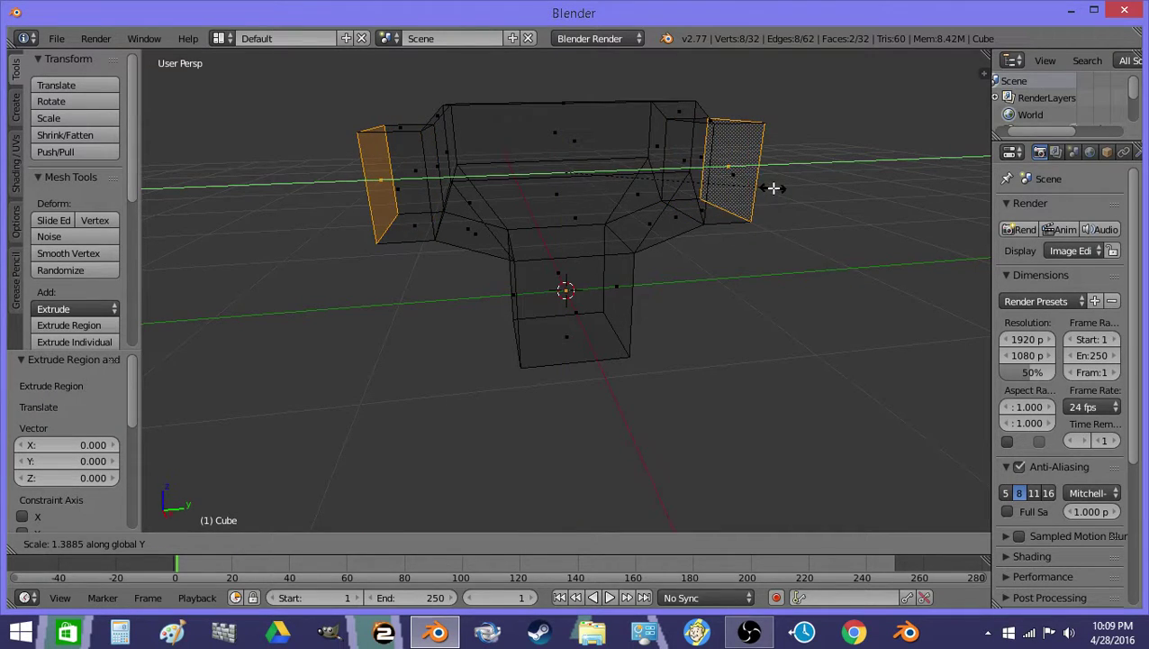
left_click(779, 187)
Step: Extrude the undersides of both shoulder blocks downward by about 0.902 to form the arms
key("z")
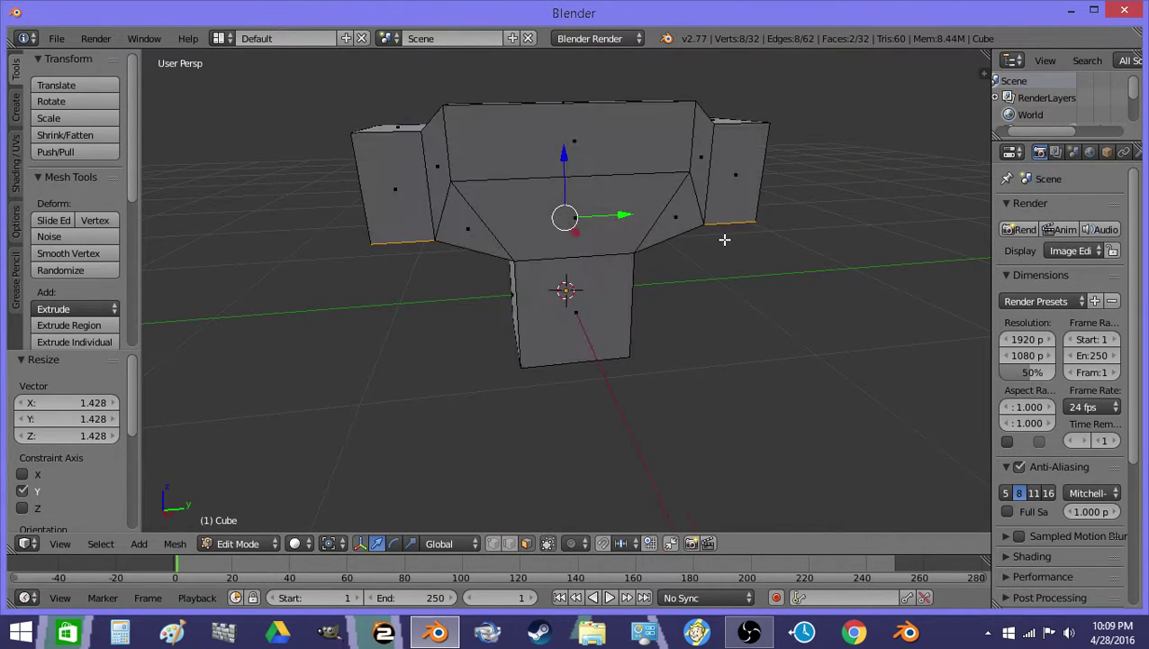
key("e")
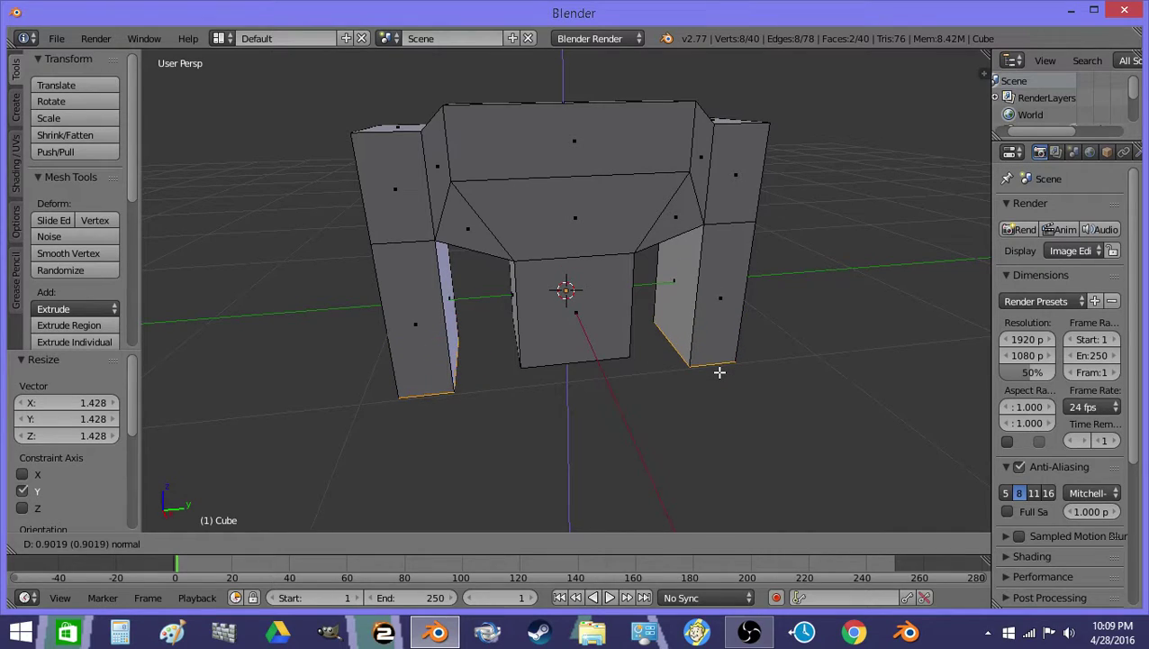
left_click(718, 376)
Step: Widen the lower torso block between the arms by scaling it about 1.38 along Y
key("z")
scroll(595, 329, "down", 1)
right_click(594, 342)
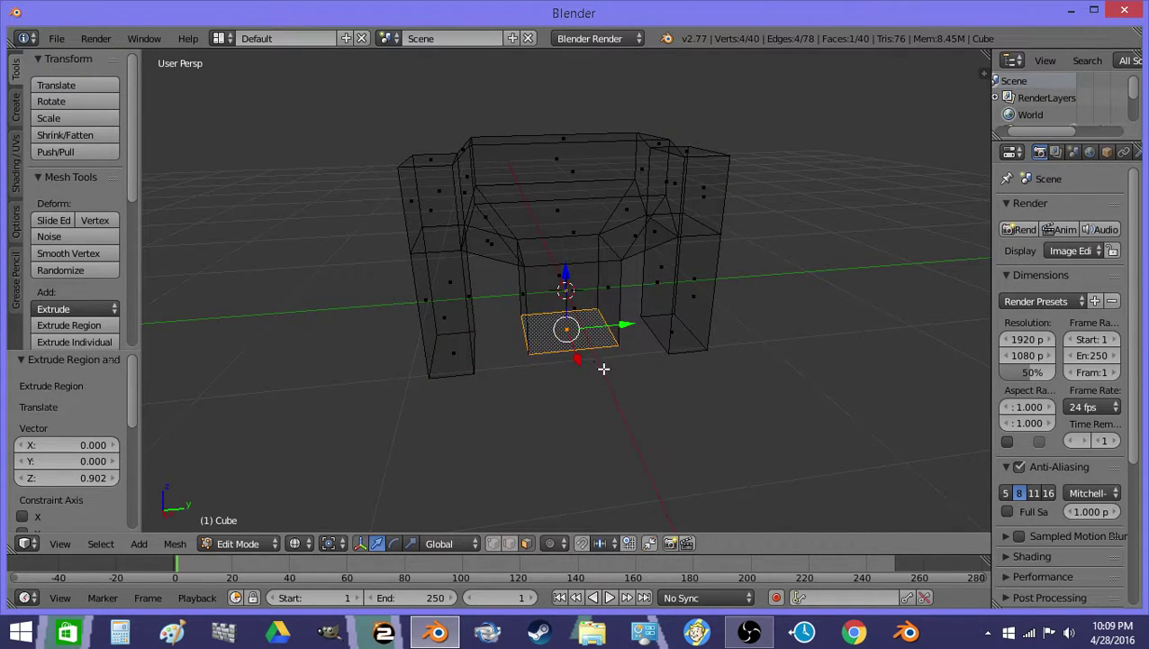
key("l")
key("s")
key("shift+z")
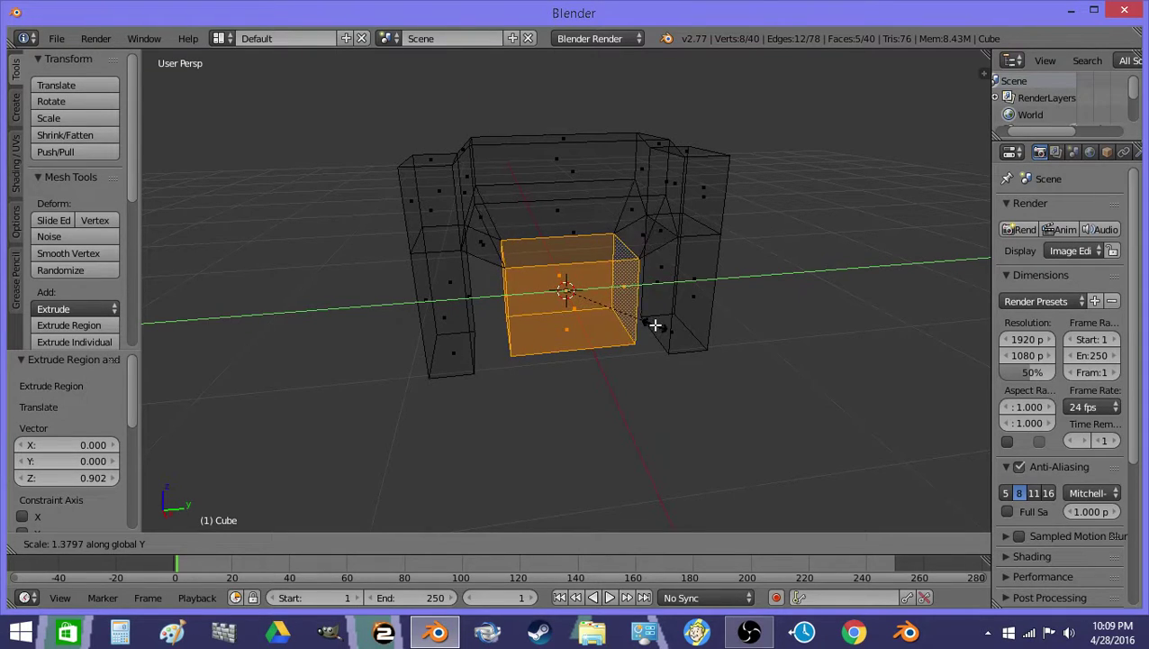
left_click(658, 322)
Step: Return to Object Mode and add a Subdivision Surface modifier to the body mesh
key("Tab")
key("z")
scroll(604, 331, "down", 1)
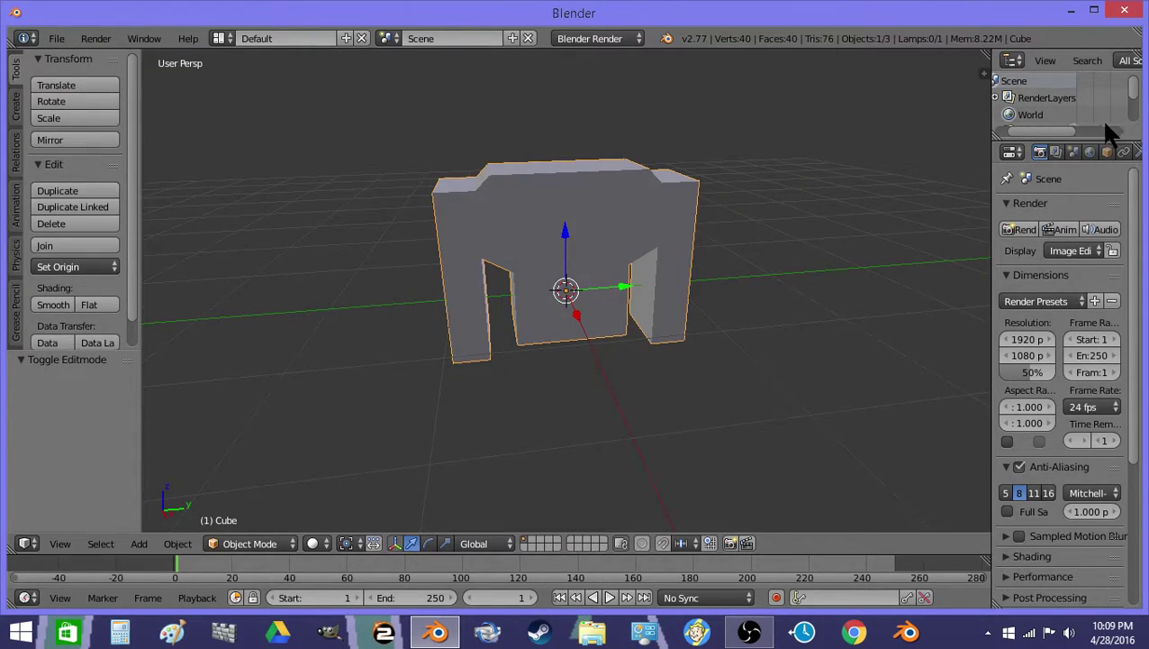
left_click(1074, 151)
left_click(1067, 209)
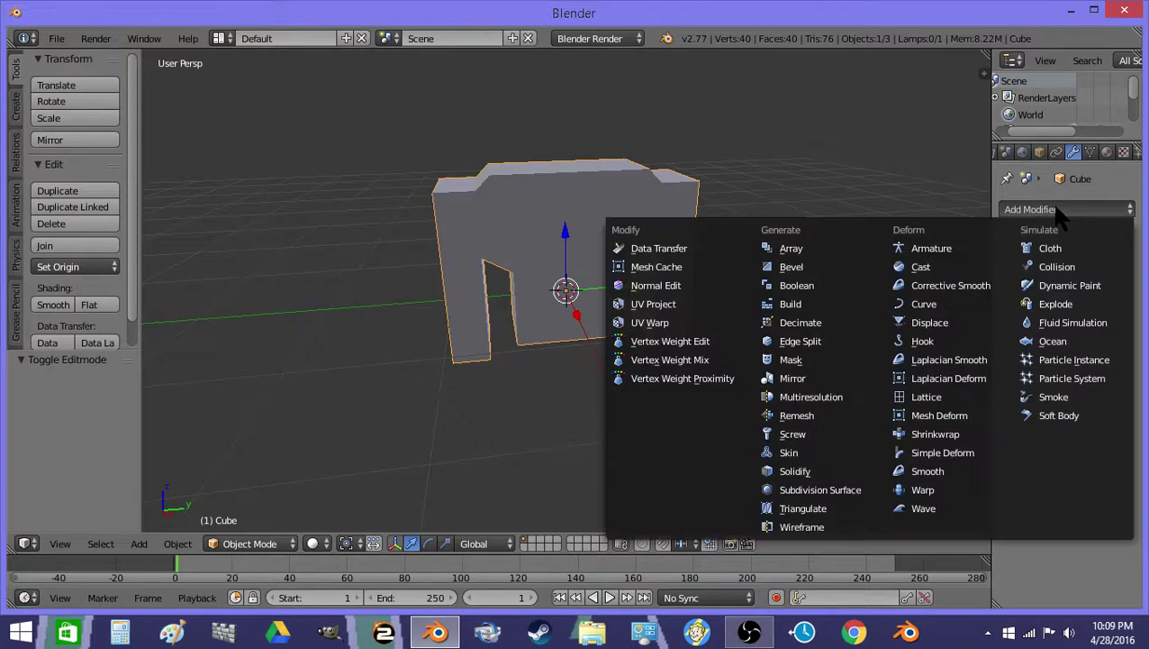
left_click(815, 505)
Step: In Edit Mode, extrude the bottom face of the torso downward by about 0.442
middle_click_drag(542, 248, 601, 248)
scroll(602, 248, "up", 2)
key("Tab")
key("z")
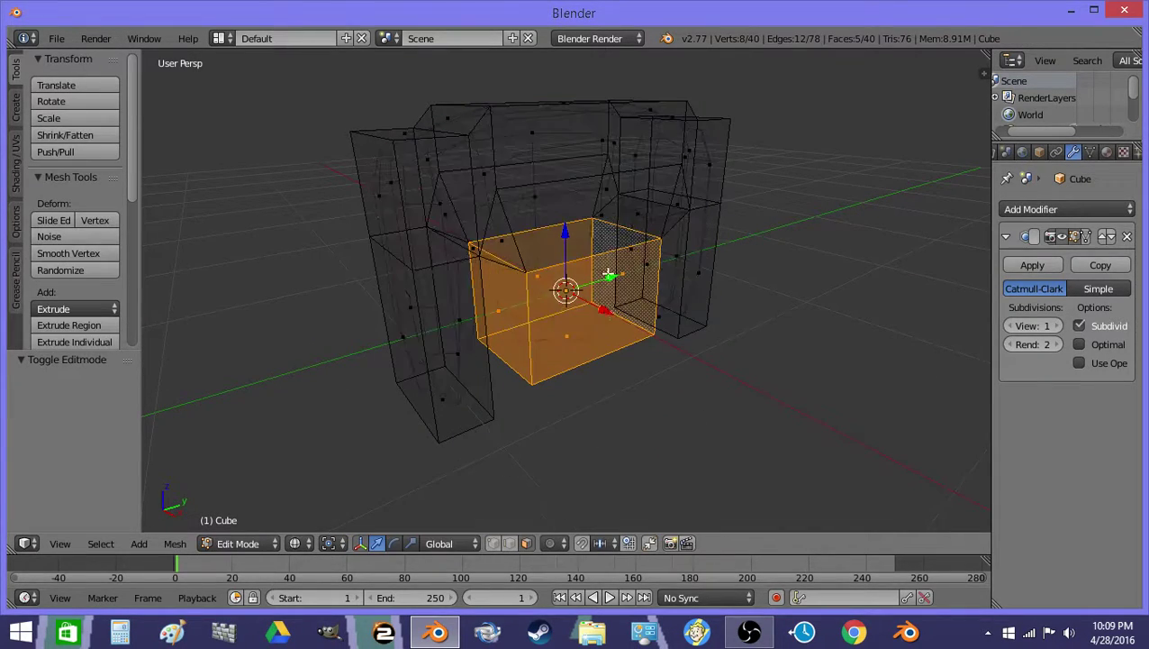
key("a")
right_click(557, 338)
middle_click_drag(556, 338, 594, 348)
key("e")
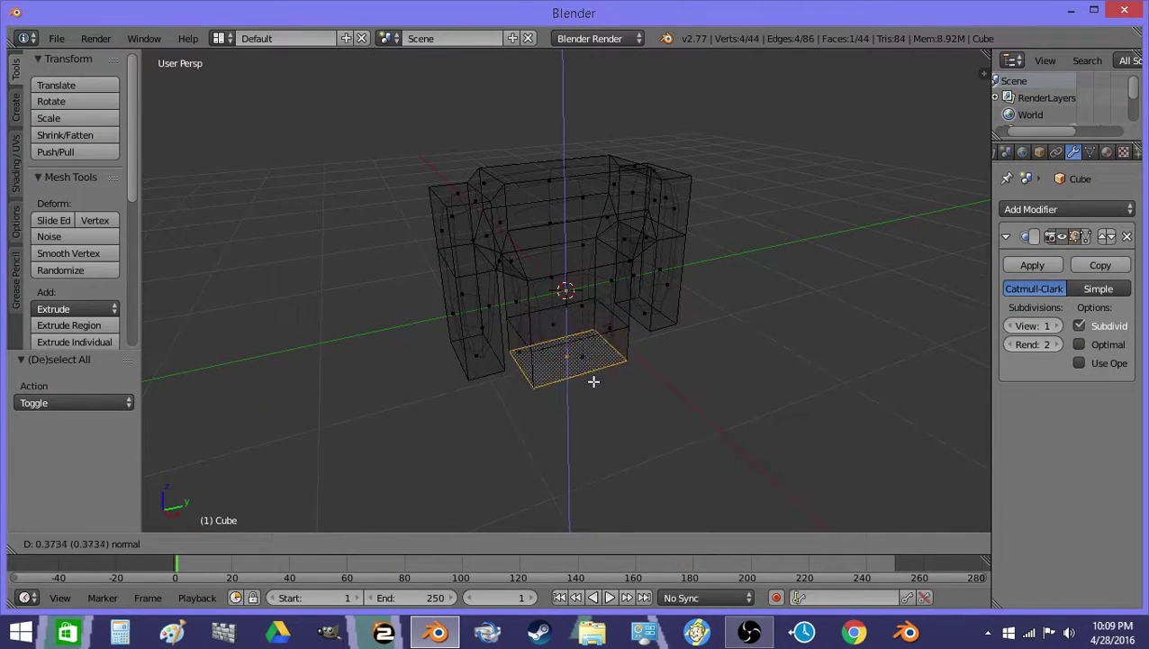
left_click(593, 383)
Step: Taper the pelvis by scaling its bottom face to about 0.263 along Y
key("z")
scroll(563, 248, "up", 2)
mouse_move(563, 249)
middle_mouse_down()
mouse_move(554, 354)
mouse_move(546, 342)
middle_mouse_up()
key("z")
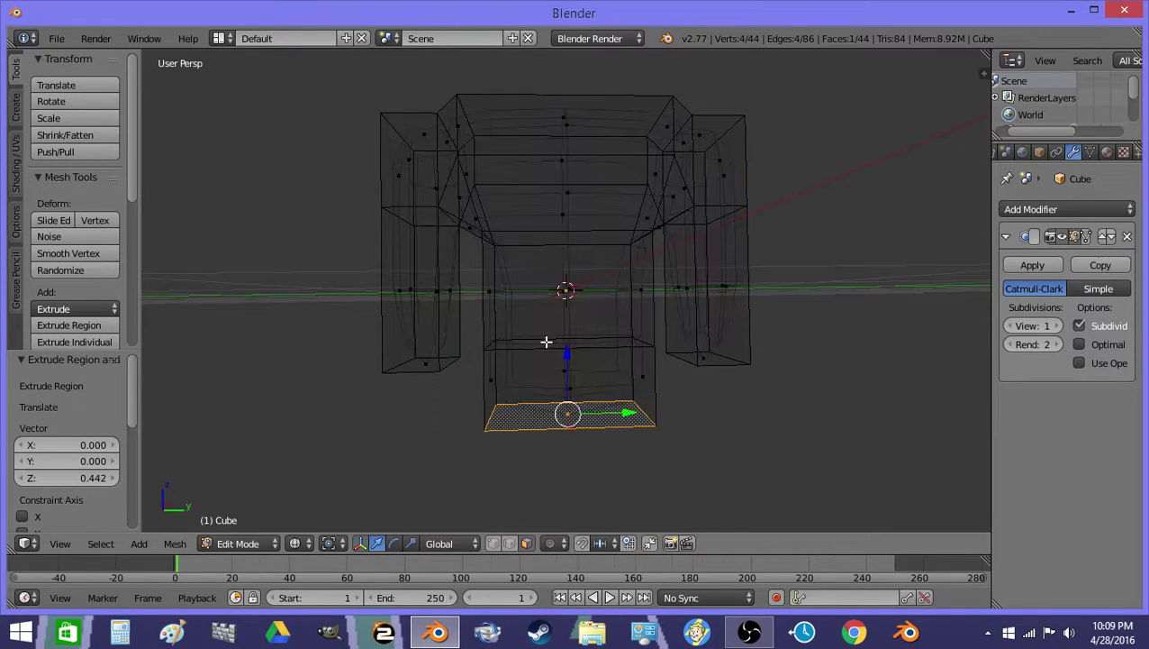
key("s")
key("y")
left_click(584, 399)
Step: Extrude the two slanted faces of the pelvis in place and flatten them by scaling to 0 along Z
key("z")
scroll(577, 392, "down", 2)
mouse_move(539, 385)
middle_mouse_down()
mouse_move(587, 383)
mouse_move(484, 400)
mouse_move(581, 406)
mouse_move(603, 354)
middle_mouse_up()
scroll(588, 383, "up", 2)
right_click(581, 406, "shift")
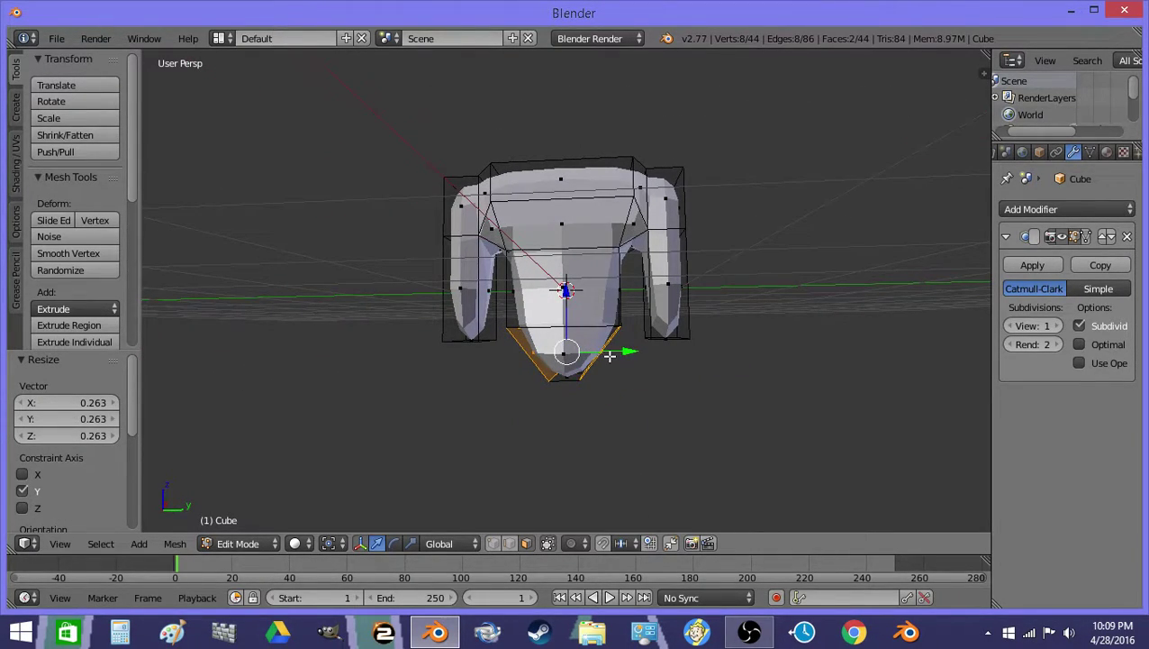
key("e")
right_click(609, 356)
key("s")
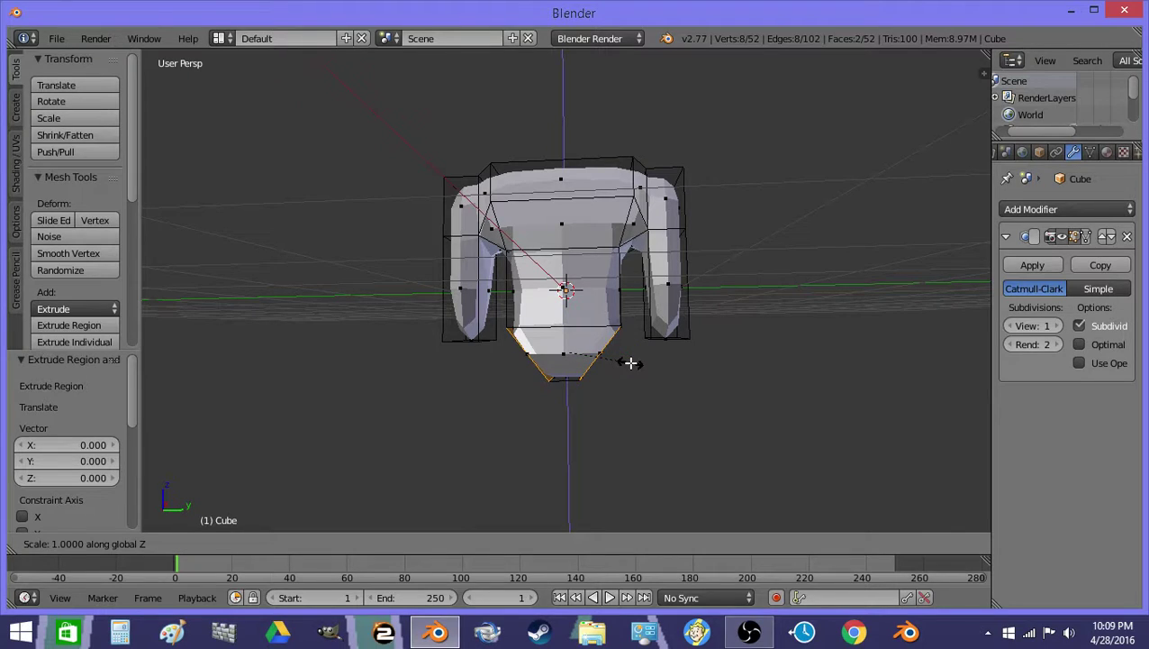
key("9")
key("BackSpace")
key("0")
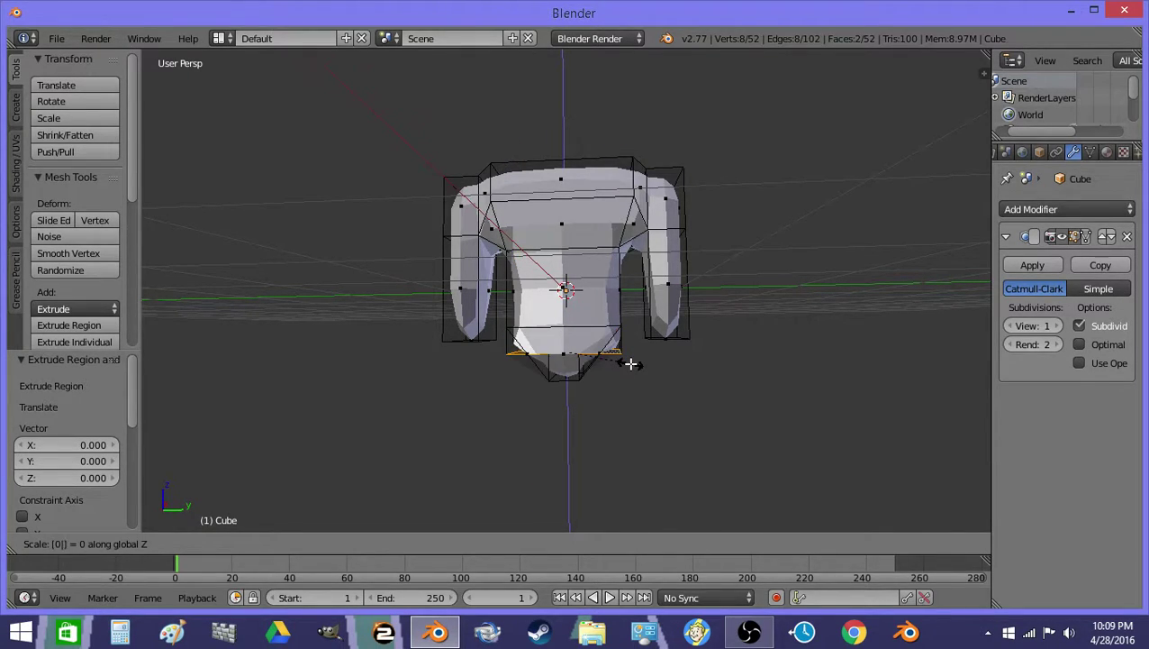
key("Return")
Step: Move the two flattened hip faces down about 0.254 along Z and extrude them downward about 0.733 as upper legs
key("g")
key("z")
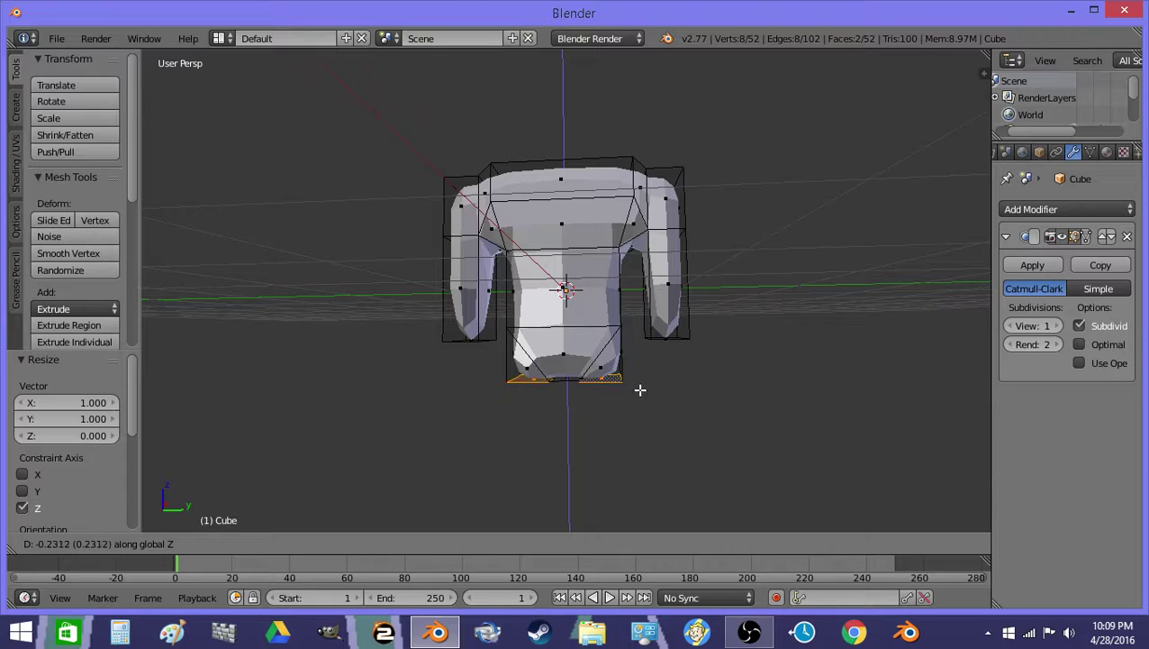
left_click(641, 392)
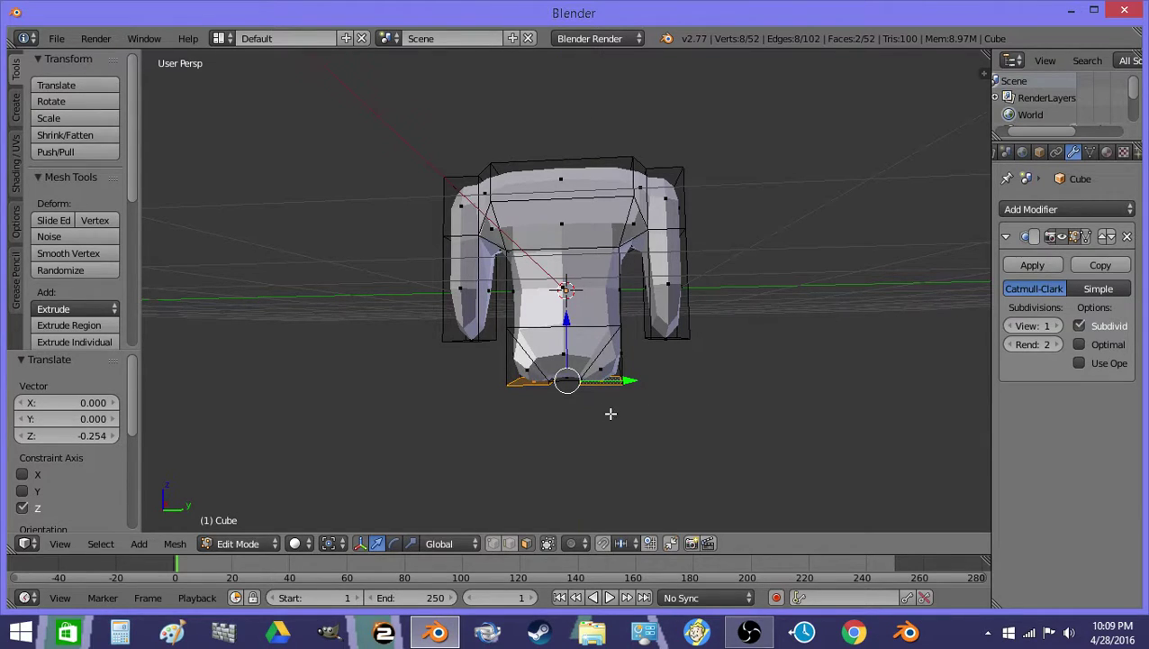
key("e")
left_click(602, 498)
scroll(609, 459, "down", 2)
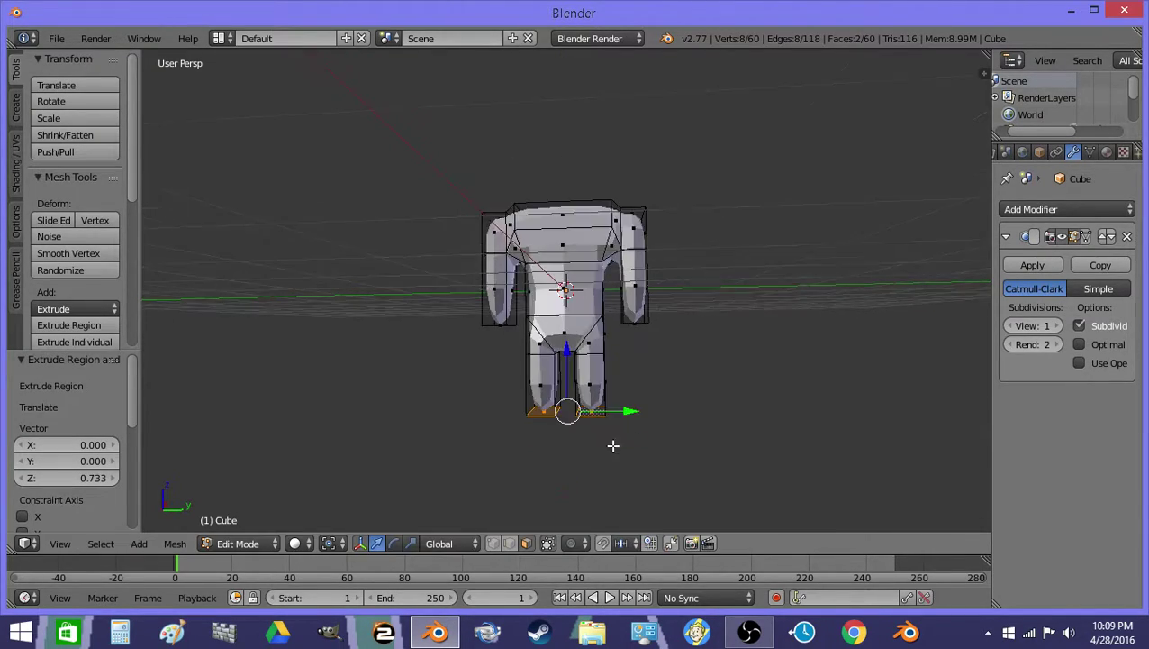
Step: Extrude both leg ends downward three more times, with two short knee segments and a lower leg about 0.743 long
middle_click_drag(611, 447, 515, 427)
key("e")
left_click(598, 427)
key("e")
left_click(597, 441)
key("e")
left_click(596, 501)
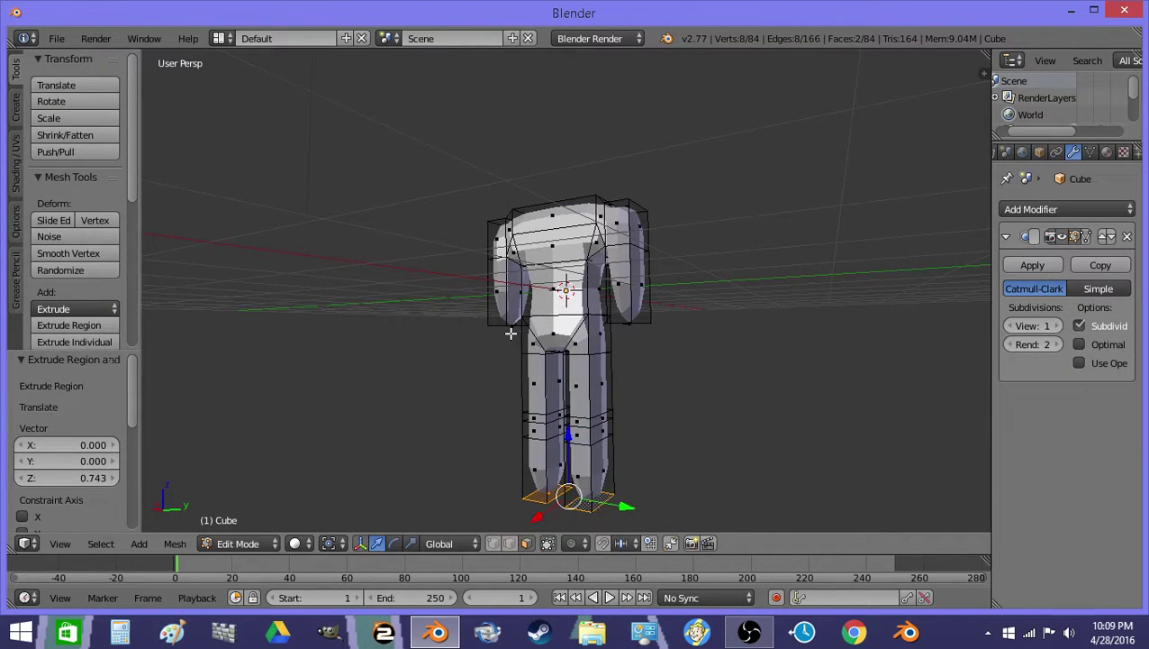
scroll(509, 333, "up", 2)
middle_click_drag(620, 502, 546, 467)
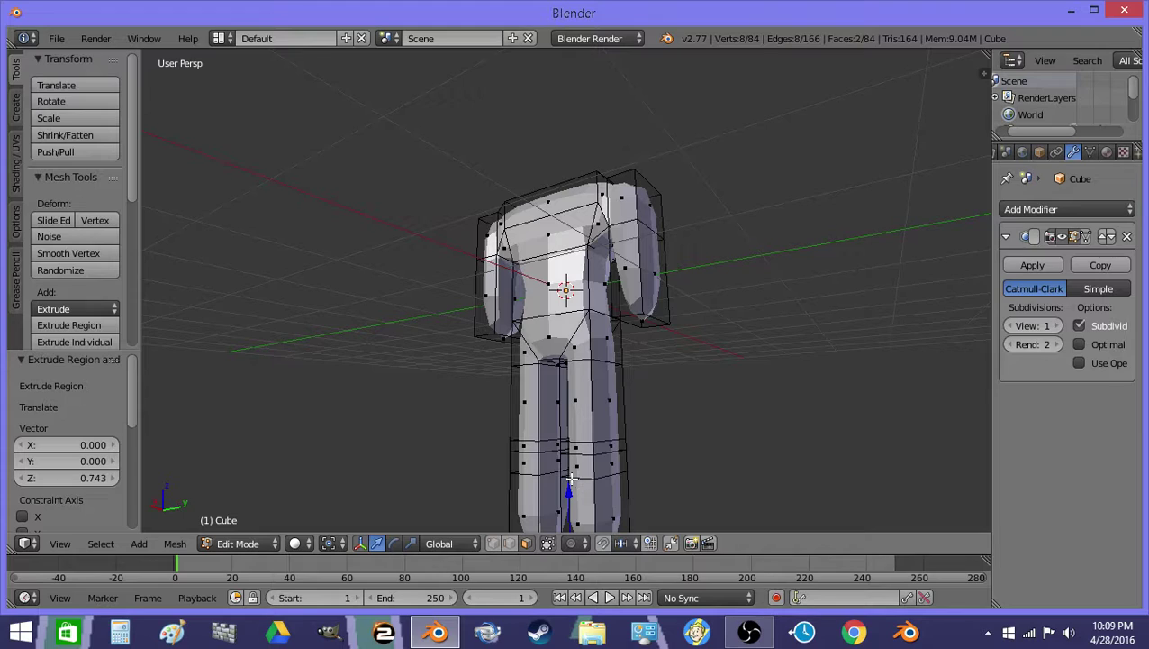
Step: Raise the end faces of both legs about 0.56 along Z and extrude them downward once more as lower legs
scroll(590, 463, "down", 1)
key("g")
key("z")
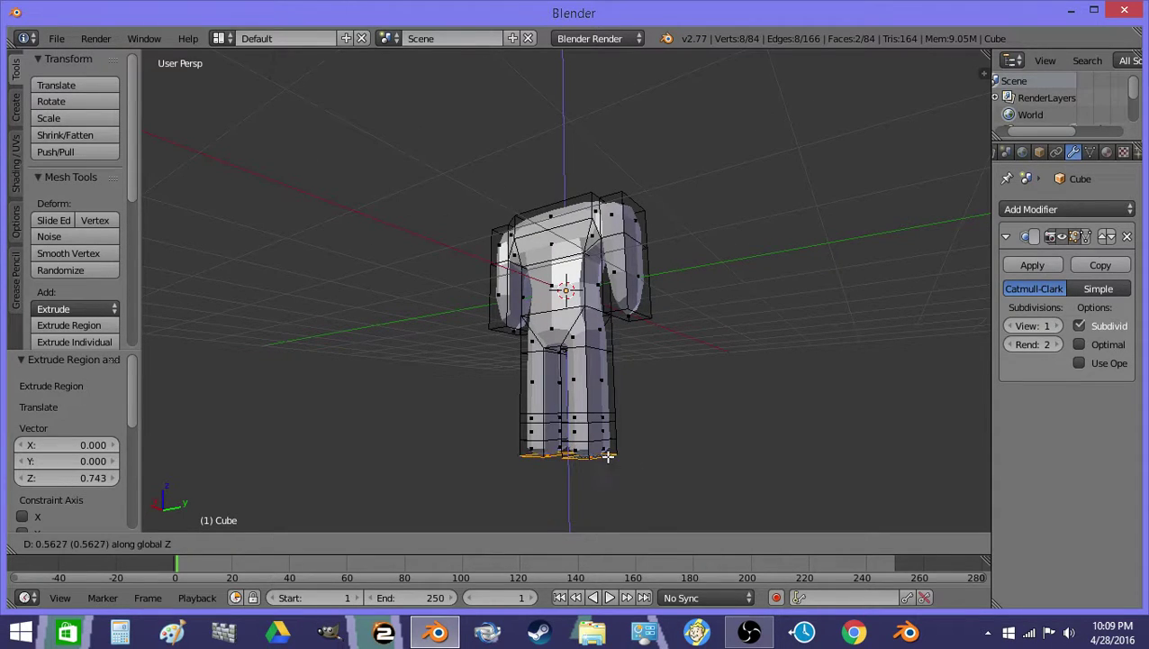
left_click(608, 459)
key("e")
left_click(605, 512)
key("a")
middle_click_drag(623, 395, 569, 441)
scroll(591, 443, "up", 4)
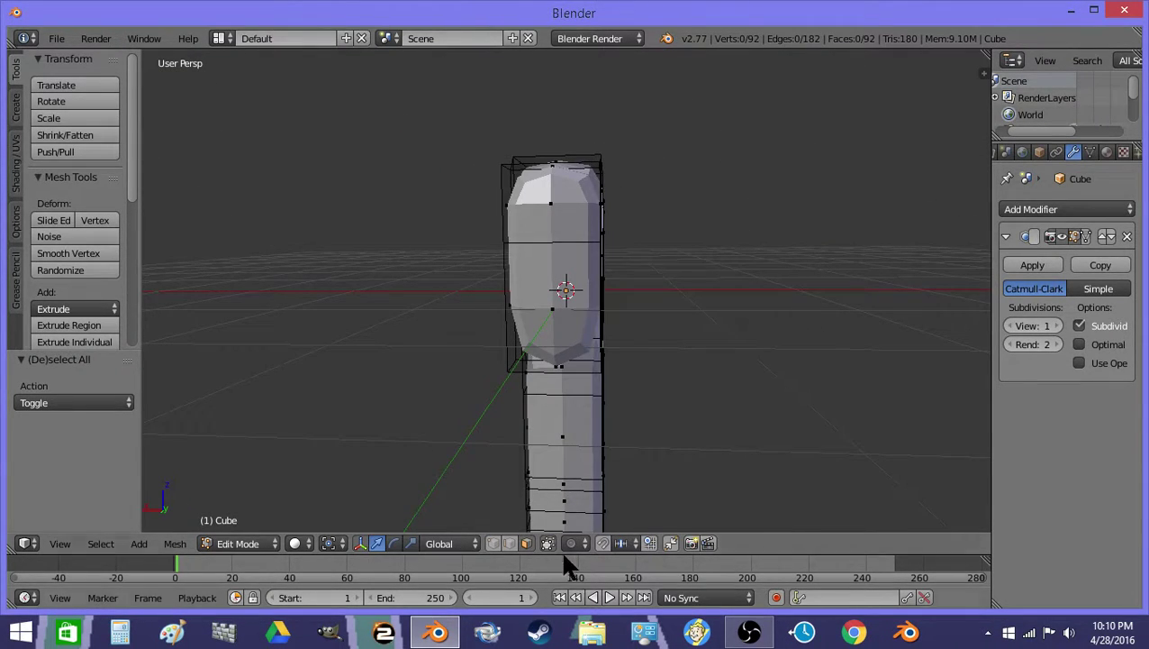
Step: Collapse the two neighbouring edges on one side of each knee by scaling them to 0 along Z
middle_click_drag(511, 527, 568, 500)
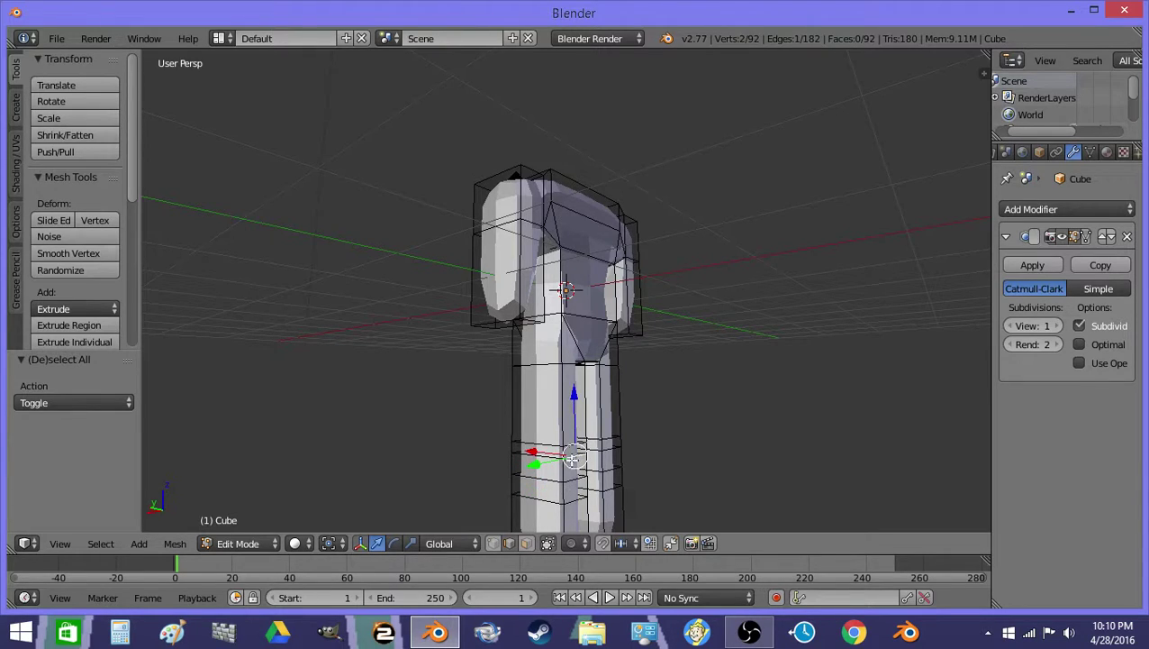
key("s")
key("z")
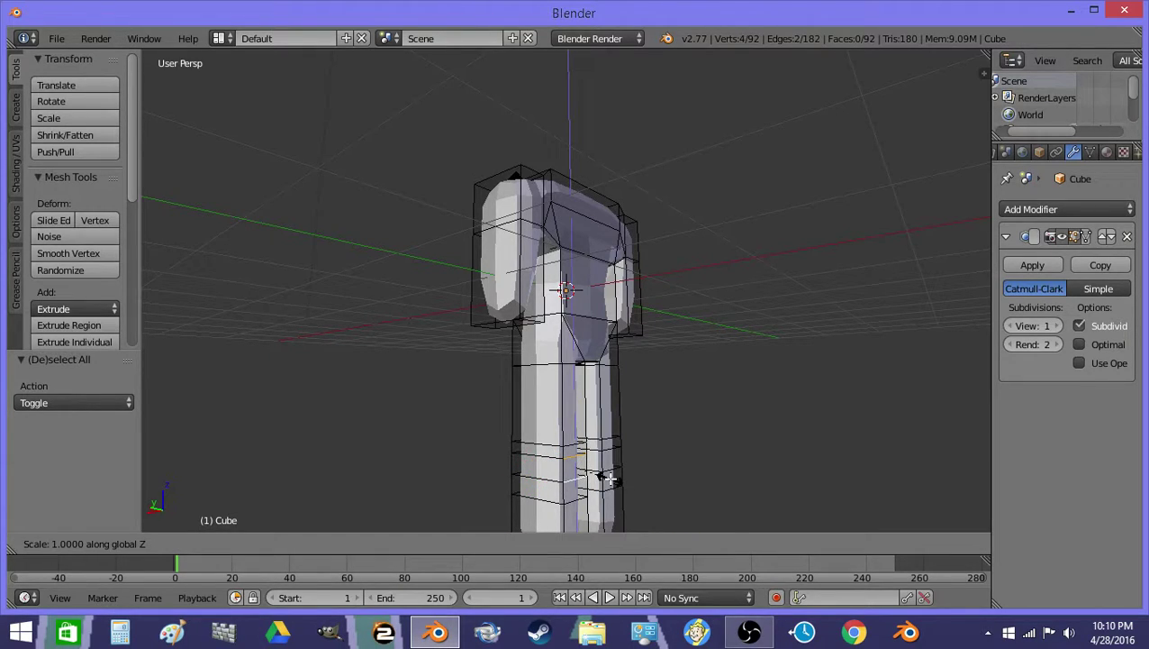
key("Escape")
middle_click_drag(610, 478, 590, 476)
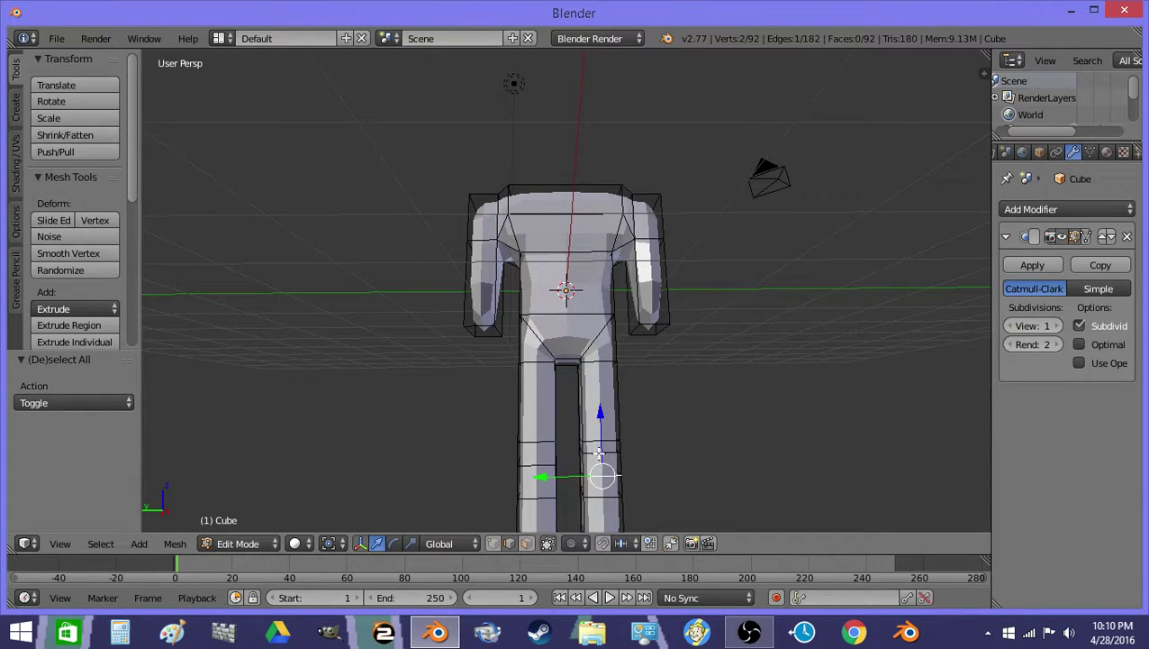
right_click(599, 453, "shift")
key("s")
key("z")
key("0")
key("Return")
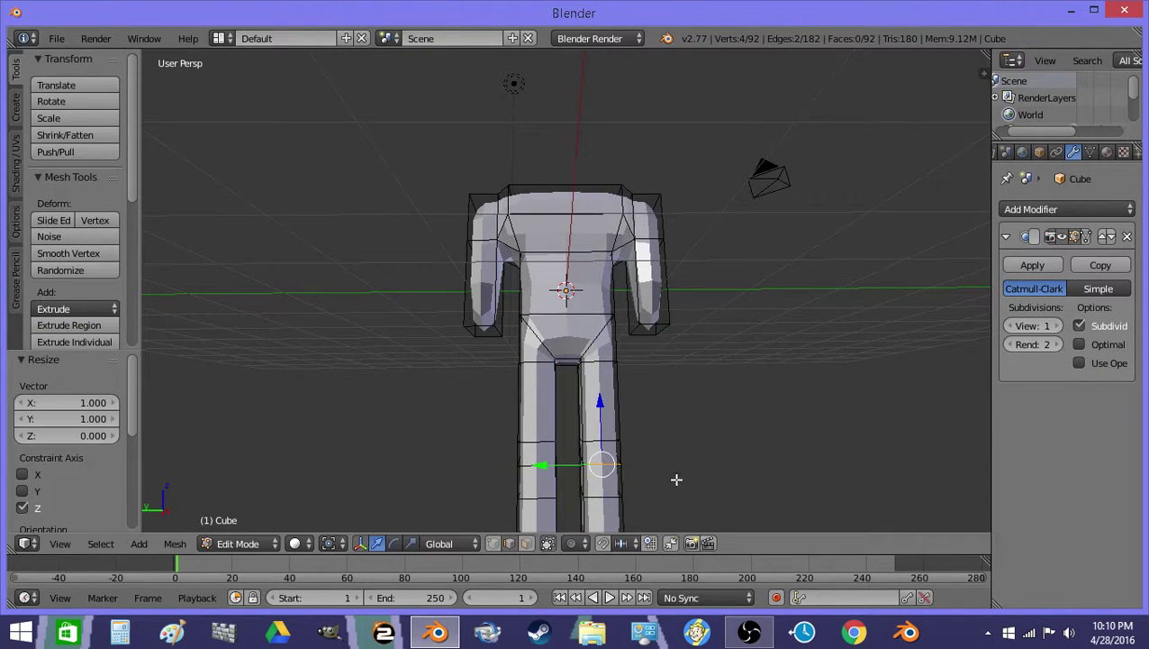
middle_click_drag(690, 477, 672, 462)
Step: Merge the overlapping knee vertices by removing doubles on the whole mesh, and return to Object Mode
key("a")
scroll(87, 335, "down", 3)
scroll(84, 329, "down", 4)
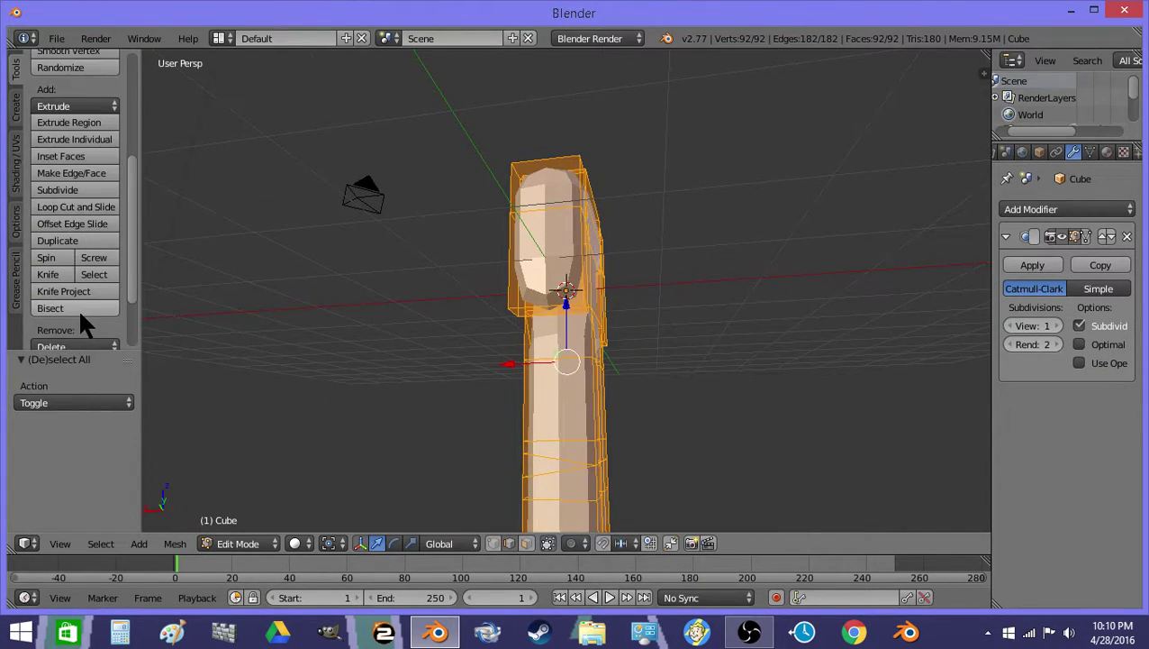
left_click(78, 297)
key("Tab")
middle_click_drag(385, 307, 448, 390)
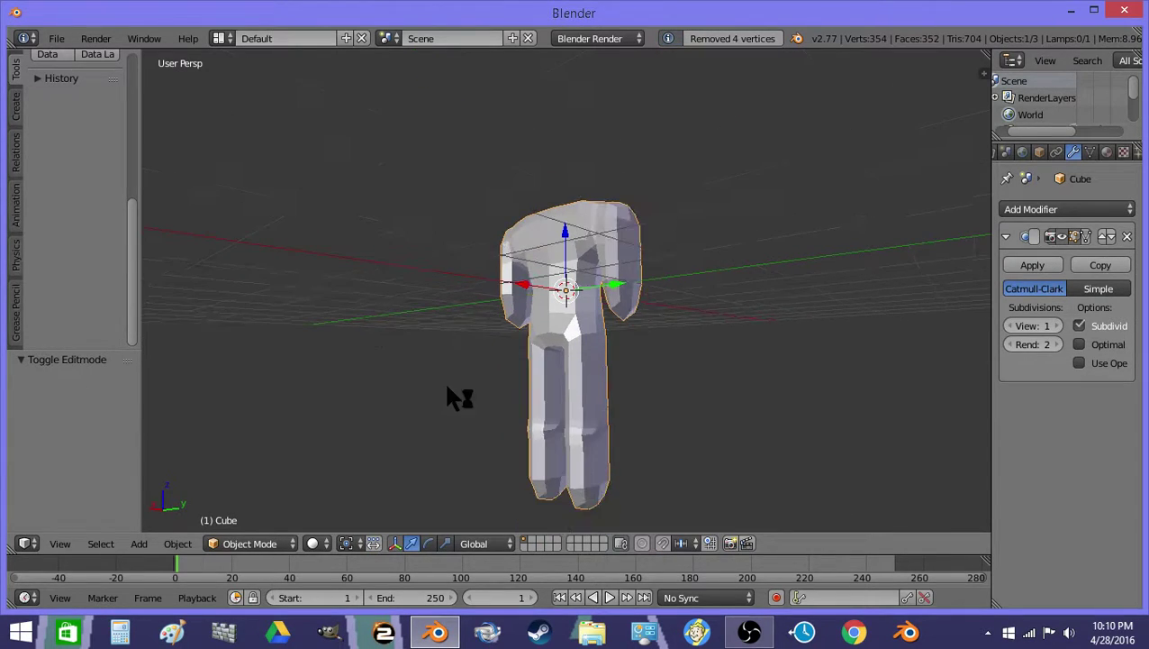
Step: Examine the knees and legs of the body in wireframe and solid shading
key("Tab")
middle_click_drag(600, 423, 540, 441)
key("a")
key("z")
left_click_drag(506, 460, 677, 405)
key("Tab")
key("z")
middle_click_drag(474, 285, 509, 283)
scroll(610, 334, "up", 2)
key("Tab")
scroll(522, 266, "down", 2)
key("z")
Step: Select the end faces of both arms and adjust their height along Z
right_click(498, 326)
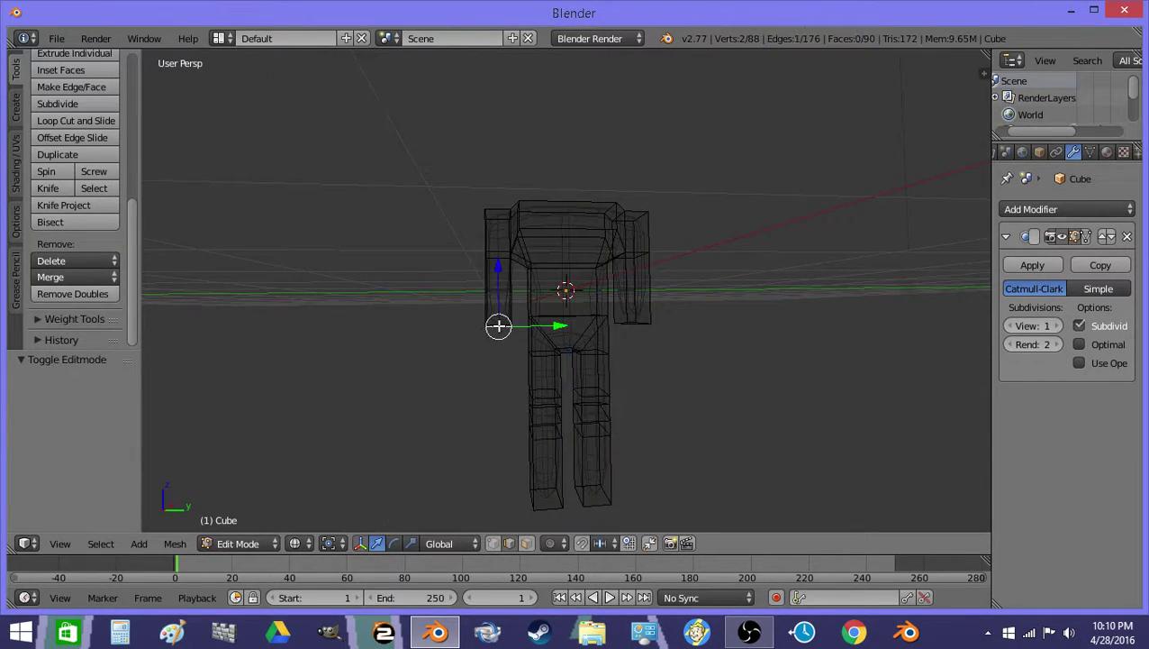
middle_click_drag(641, 322, 576, 336)
key("g")
key("z")
right_click(628, 321)
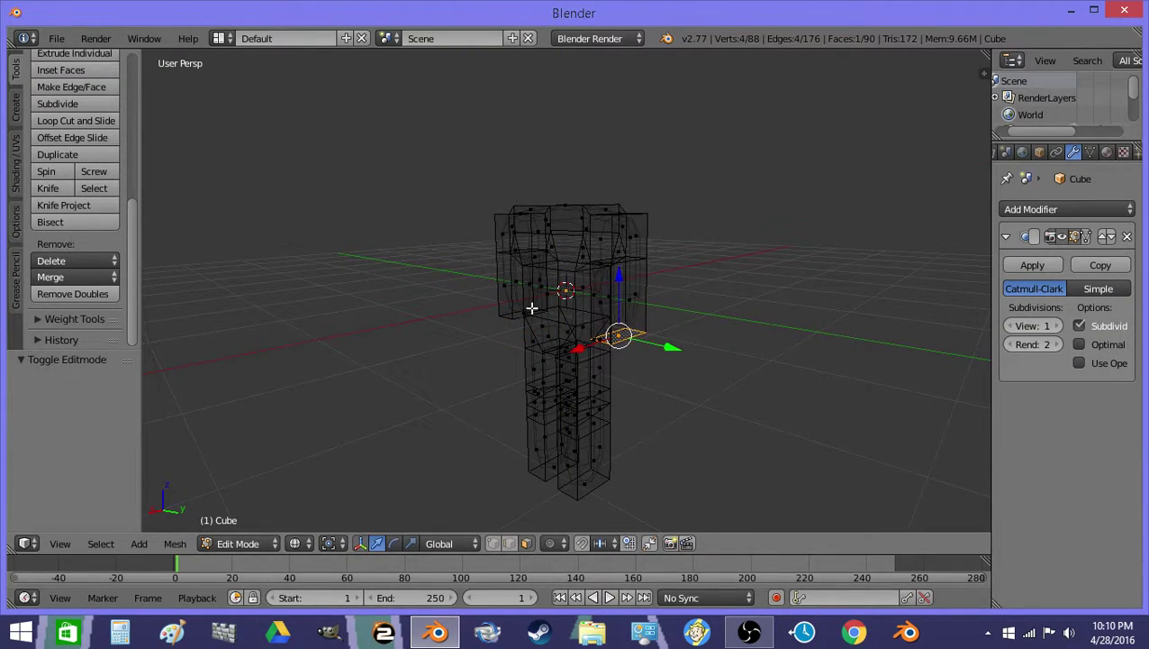
key("g")
key("z")
left_click(563, 312)
Step: Spread the two arm ends apart by scaling them to about 1.468 along Y
middle_click_drag(654, 308, 579, 319)
key("s")
key("y")
left_click(682, 304)
Step: Push the outer edges midway down both arms outward by scaling them along Y
middle_click_drag(647, 276, 515, 287)
right_click(486, 297)
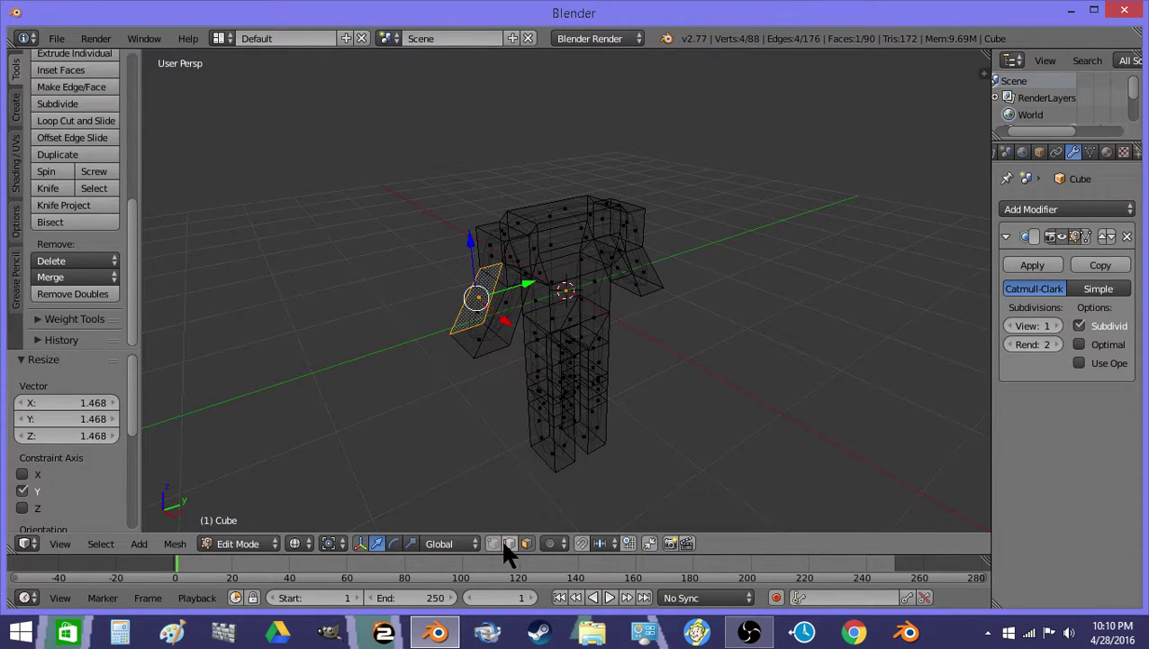
key("a")
key("z")
middle_click_drag(498, 277, 433, 282)
key("z")
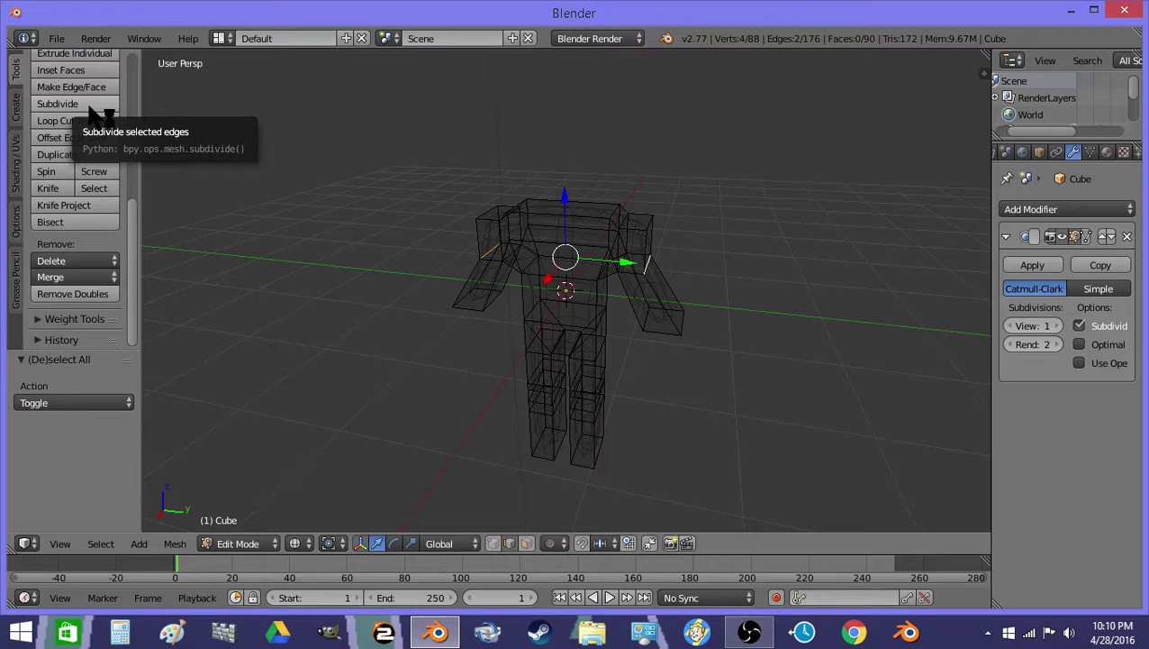
key("s")
key("y")
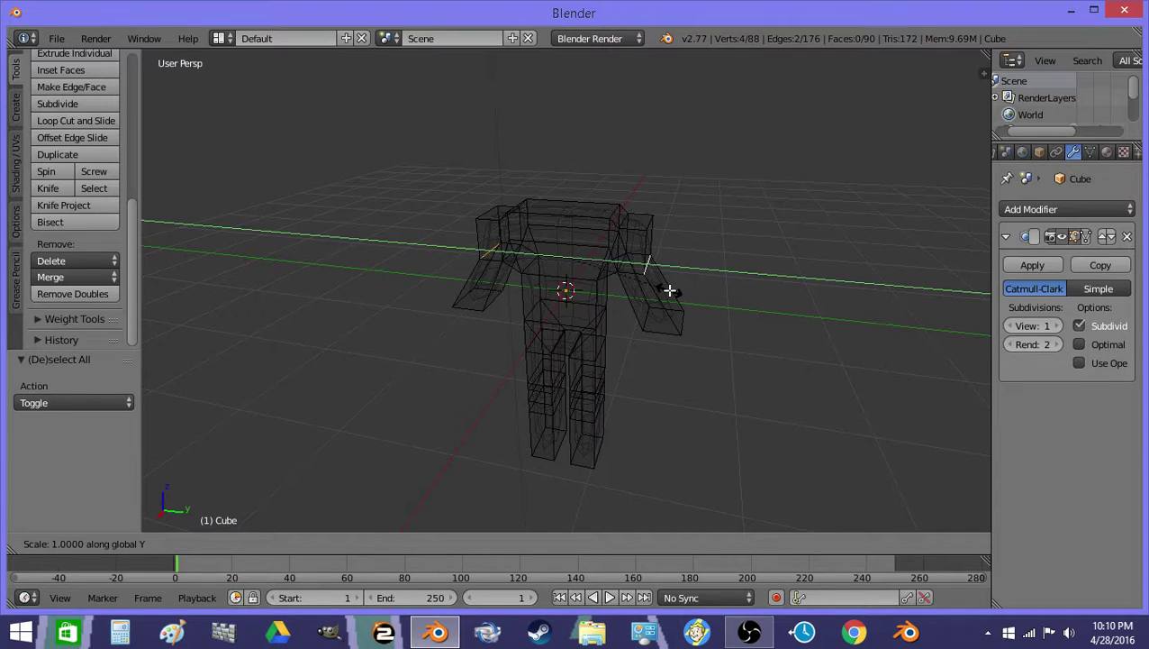
left_click(691, 291)
key("Tab")
middle_click_drag(644, 295, 689, 287)
key("z")
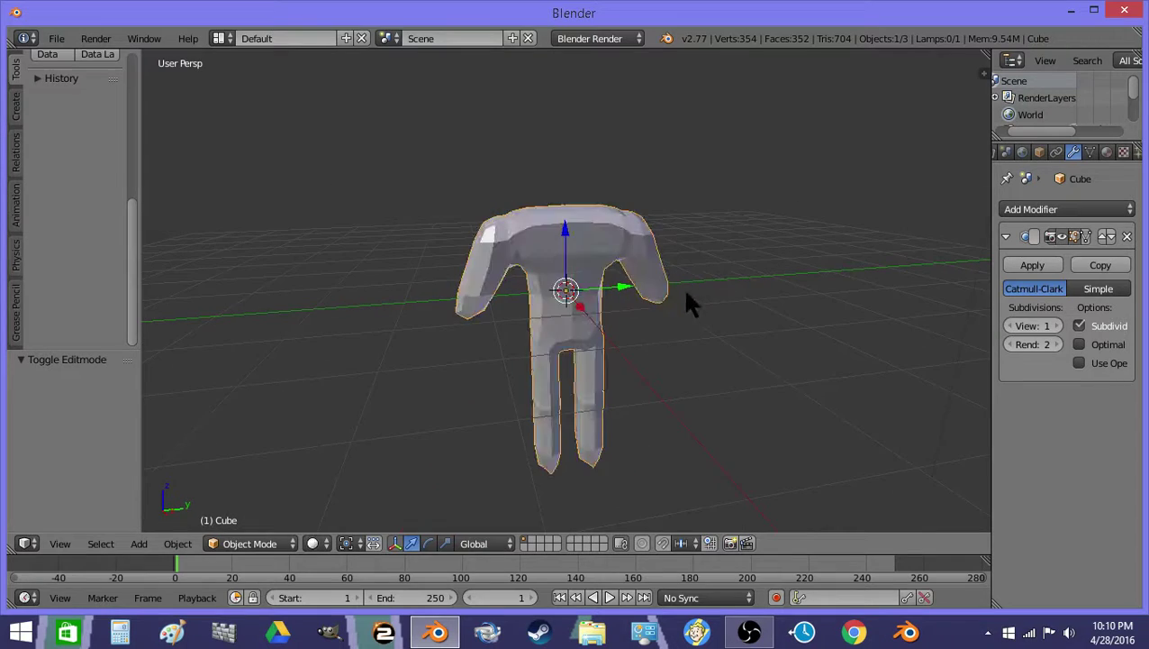
Step: Extrude the end face of one arm downward as a short segment and shift it about -0.073 along Y
key("Tab")
key("z")
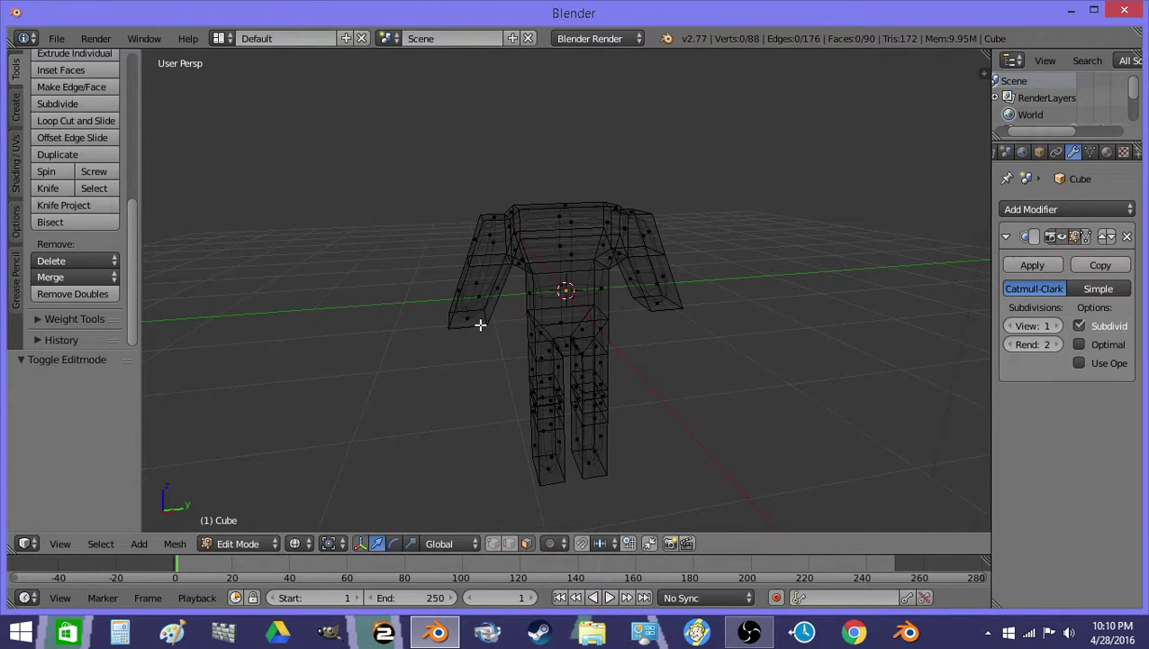
right_click(480, 325)
key("e")
left_click(477, 343)
key("g")
key("y")
left_click(470, 339)
Step: Extrude a second short elbow segment about 0.134 long and shift its end face outward along Y
key("e")
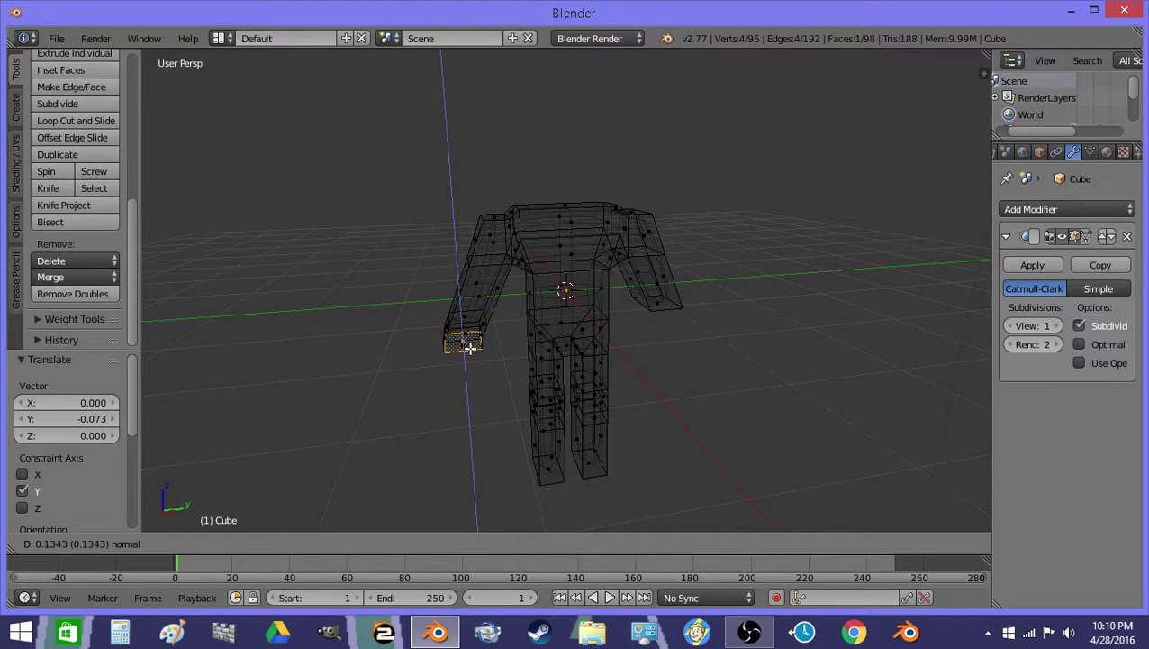
left_click(469, 348)
key("g")
key("y")
left_click(464, 348)
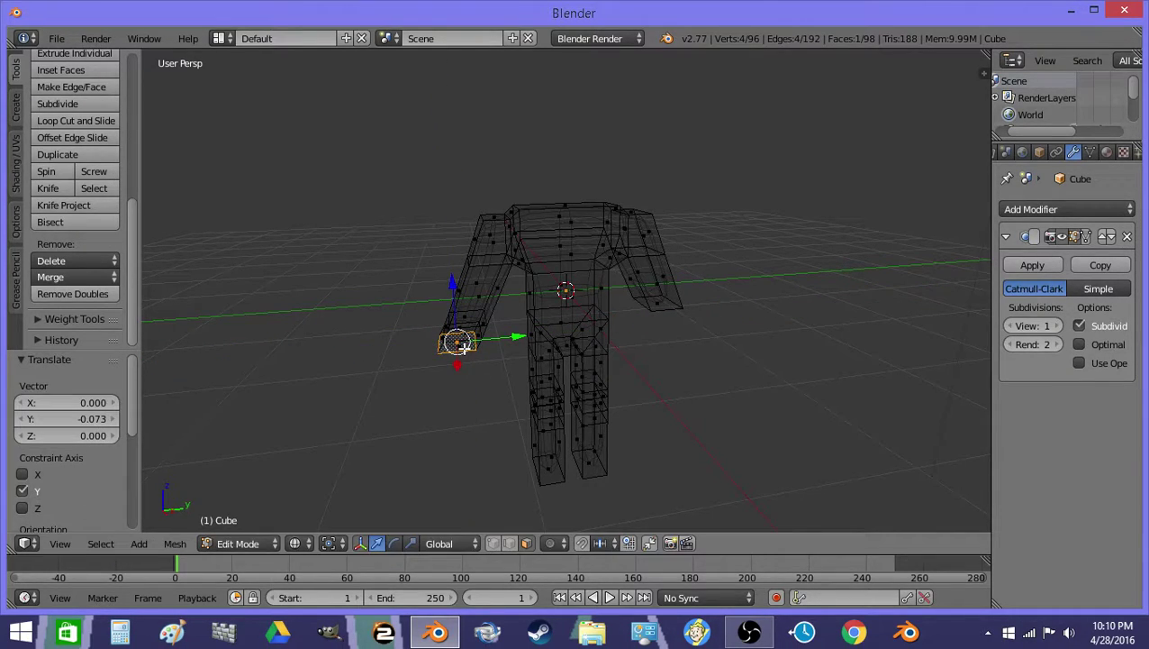
Step: Try extruding the arm end about 0.811 as a forearm shifted outward along Y, and undo it
key("e")
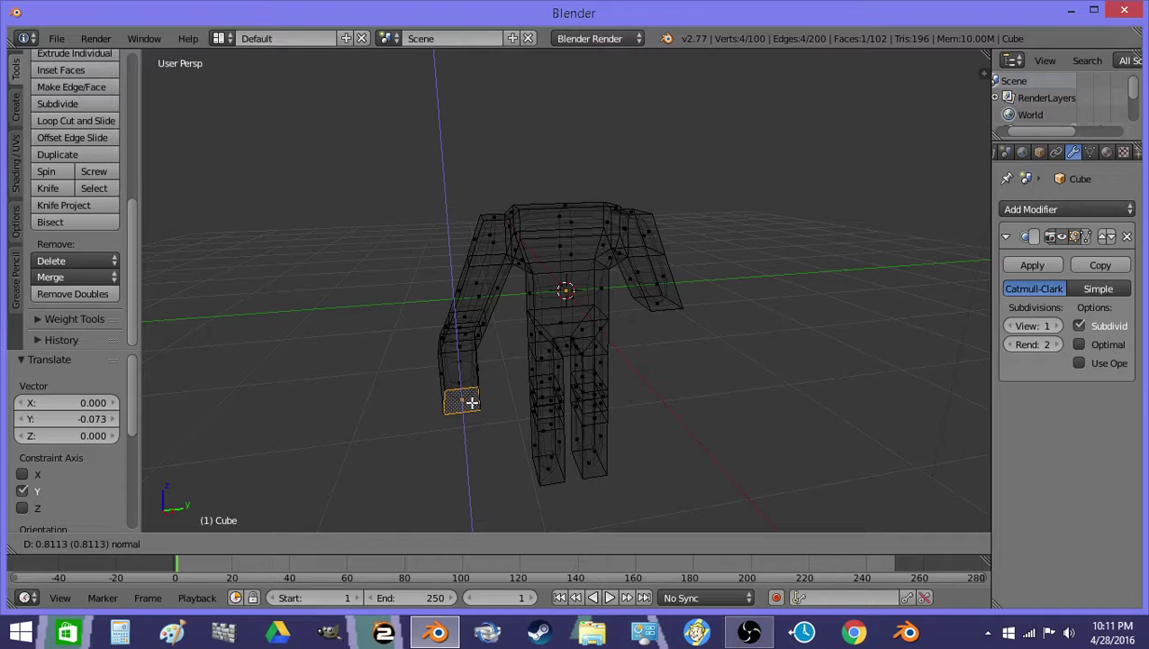
left_click(471, 403)
key("g")
key("y")
left_click(432, 400)
key("a")
middle_click_drag(433, 400, 493, 333)
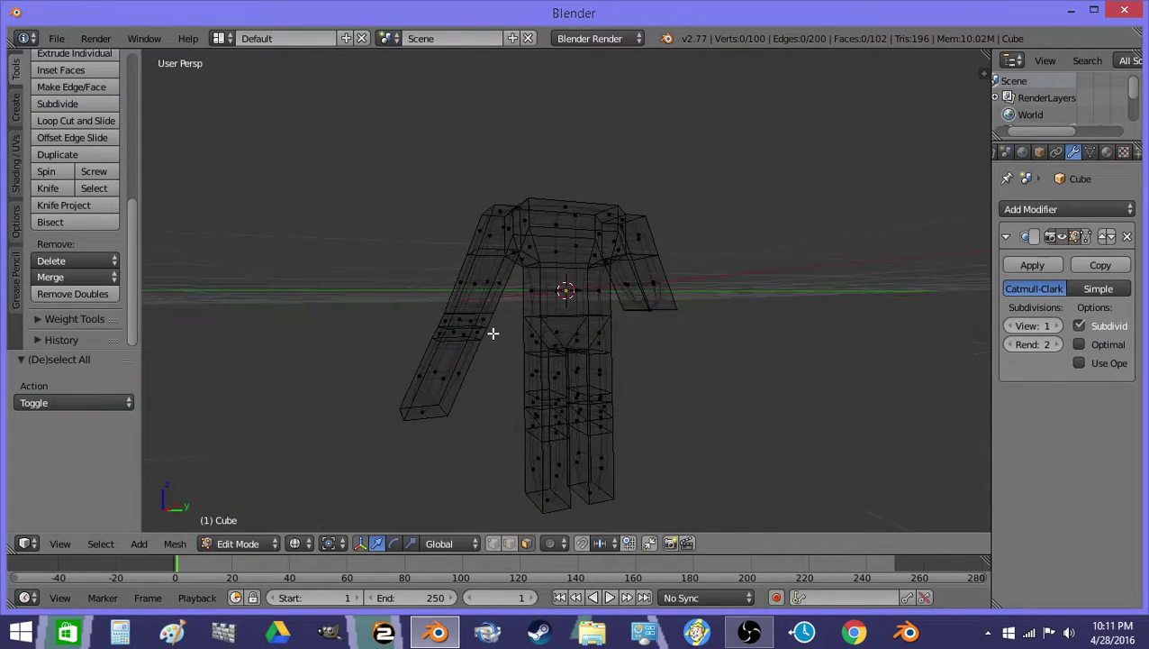
key("z")
key("a")
key("a")
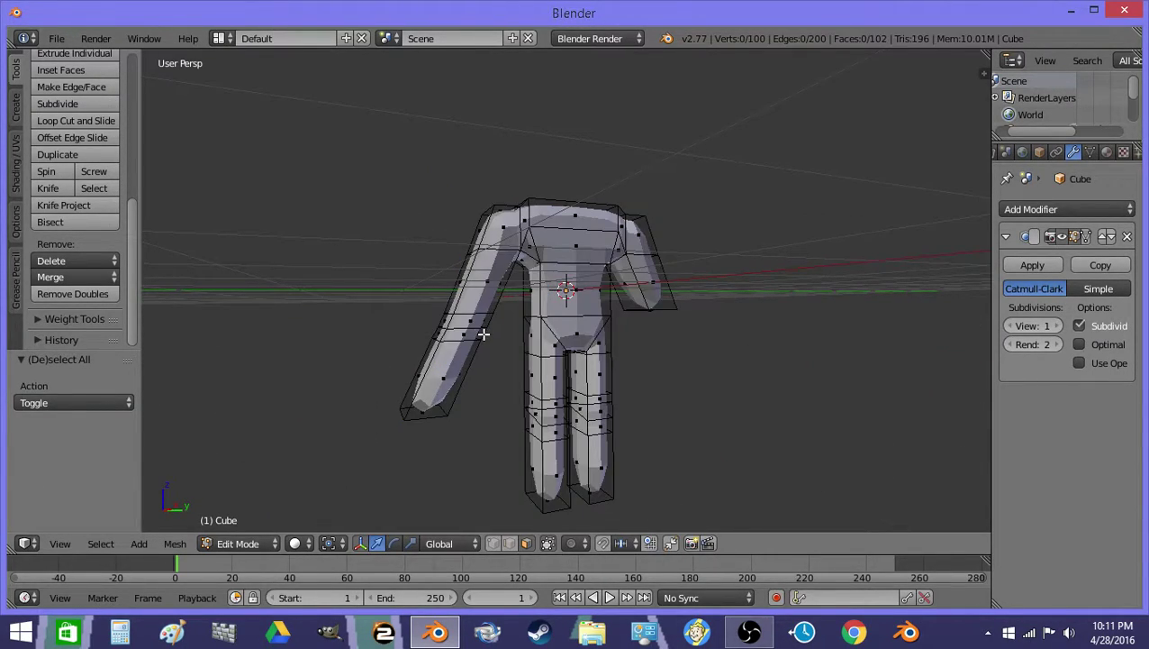
key("ctrl+z")
key("ctrl+z")
key("ctrl+z")
Step: Extrude a third short elbow segment and adjust its end face along Y, shifting it about -0.107
key("g")
key("y")
left_click(482, 326)
key("g")
key("y")
left_click(486, 314)
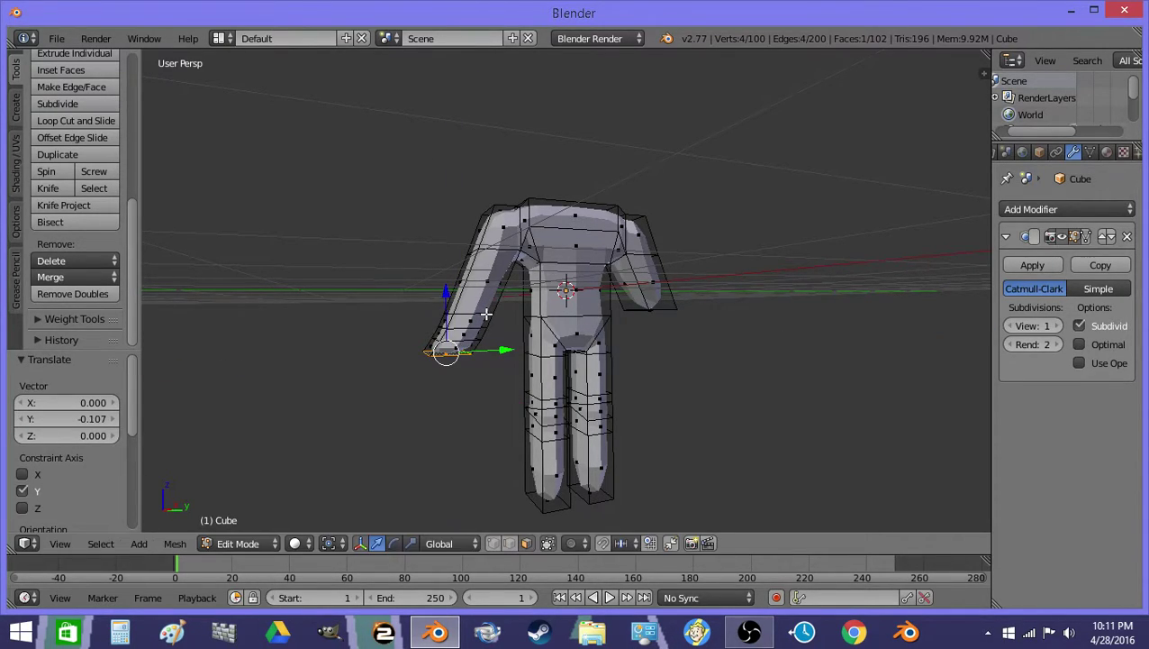
key("g")
key("y")
left_click(469, 350)
Step: Box-select the elbow segments in wireframe and move them up about 0.181 along Z and about 0.049 along Y
key("z")
key("a")
key("b")
left_click_drag(413, 376, 501, 305)
key("g")
key("z")
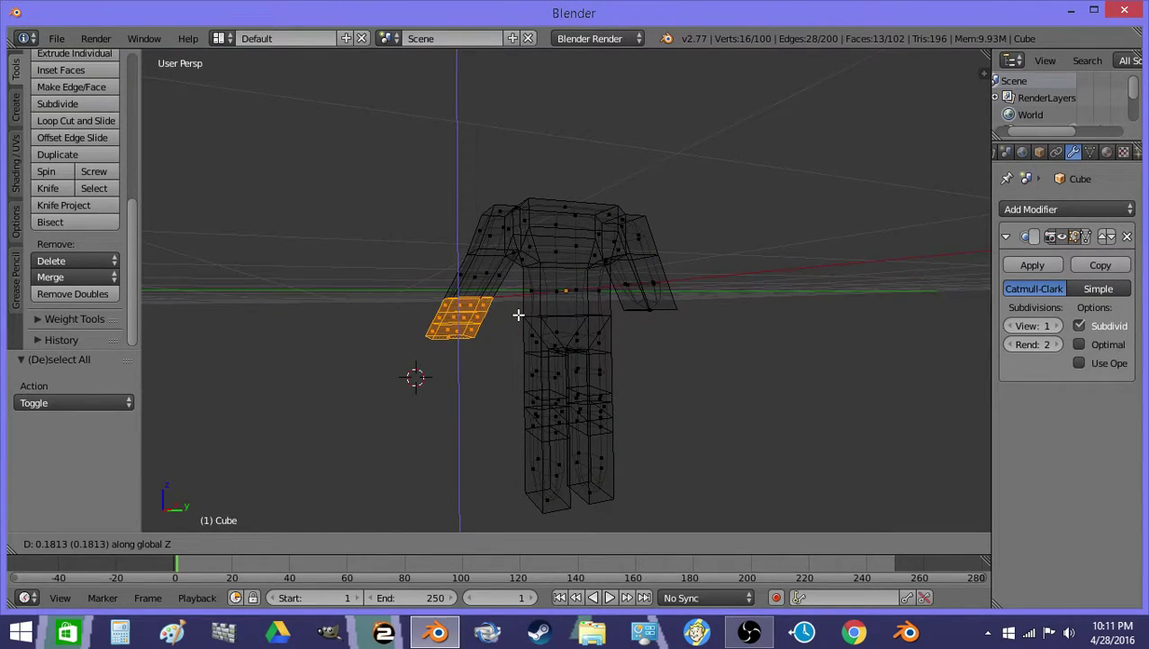
left_click(518, 314)
key("g")
key("y")
left_click(523, 313)
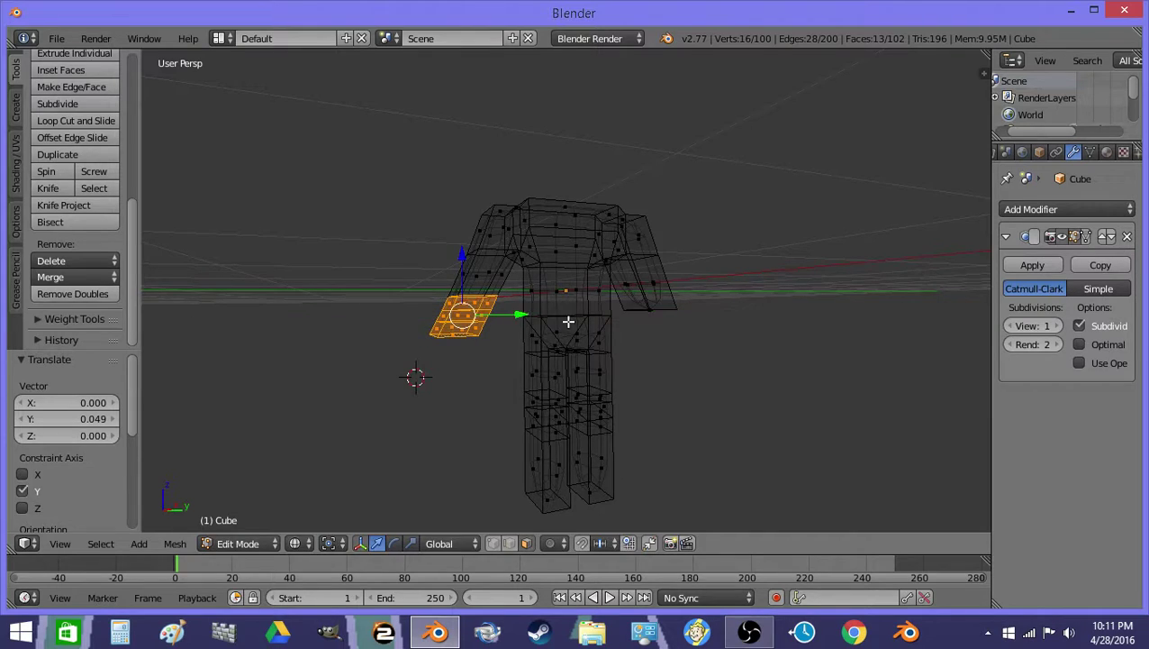
Step: Move the elbow segments freely by about 0.135 in Y and 0.239 in Z, and scale them to 0.761 in X and Y
key("Tab")
key("Tab")
key("z")
key("g")
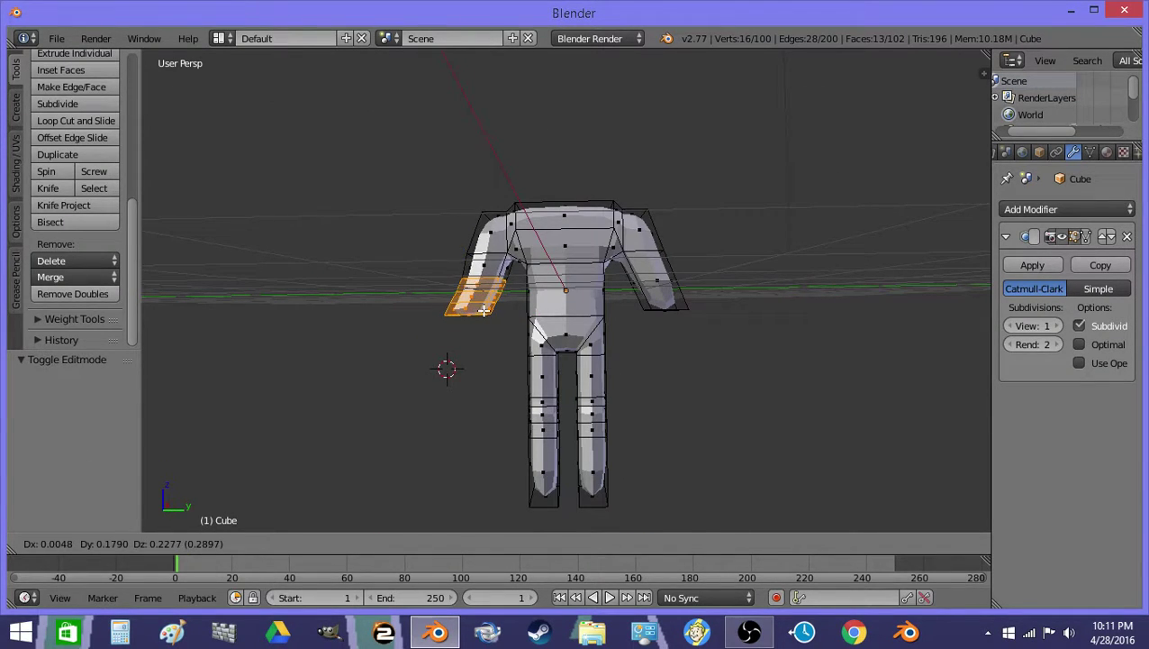
left_click(486, 308)
key("s")
key("shift+z")
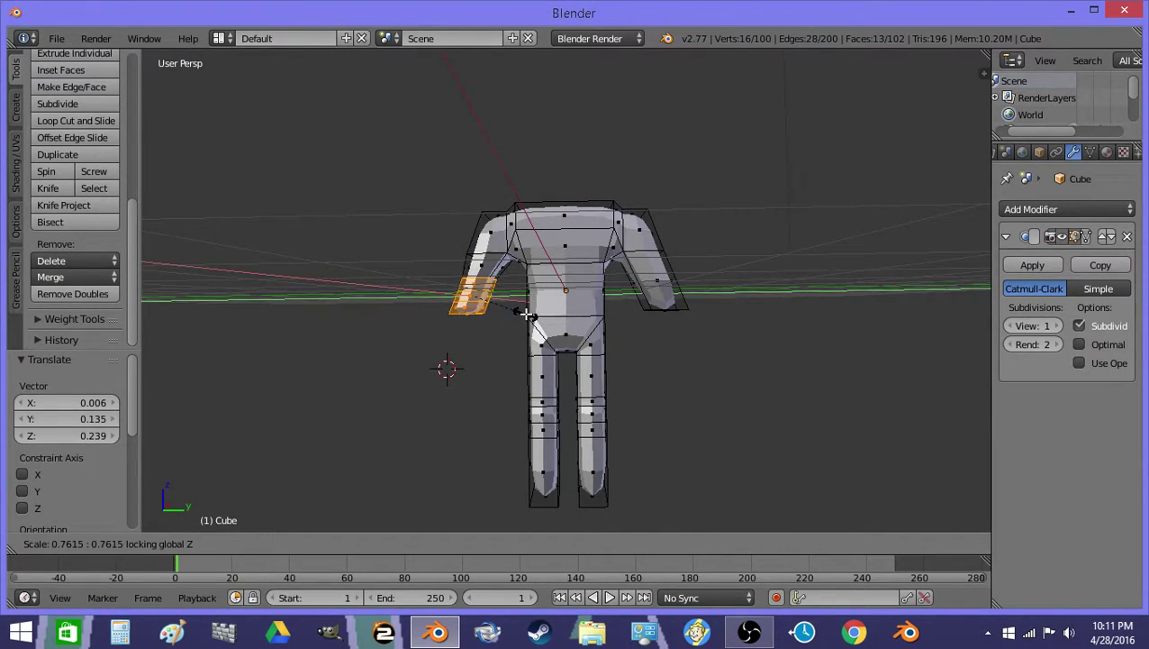
left_click(518, 313)
Step: Extrude the outer side face of the lowest elbow segment about 0.43 outward as a bent forearm
middle_click_drag(470, 317, 503, 336)
scroll(503, 336, "up", 1)
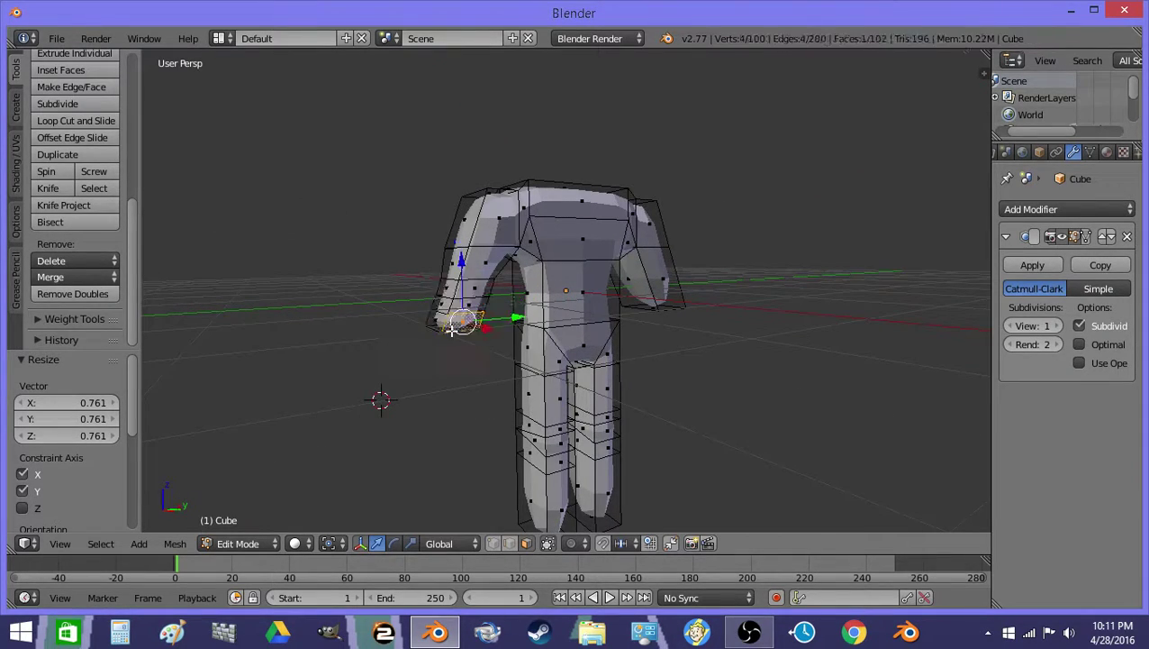
right_click(450, 334)
key("z")
key("z")
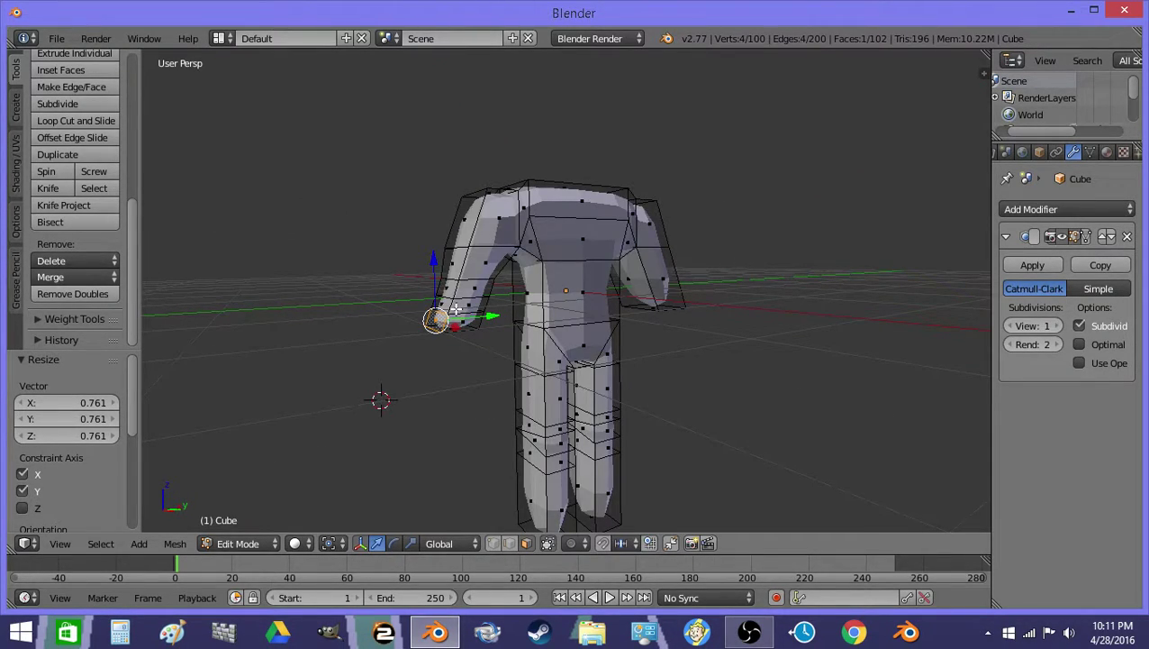
key("e")
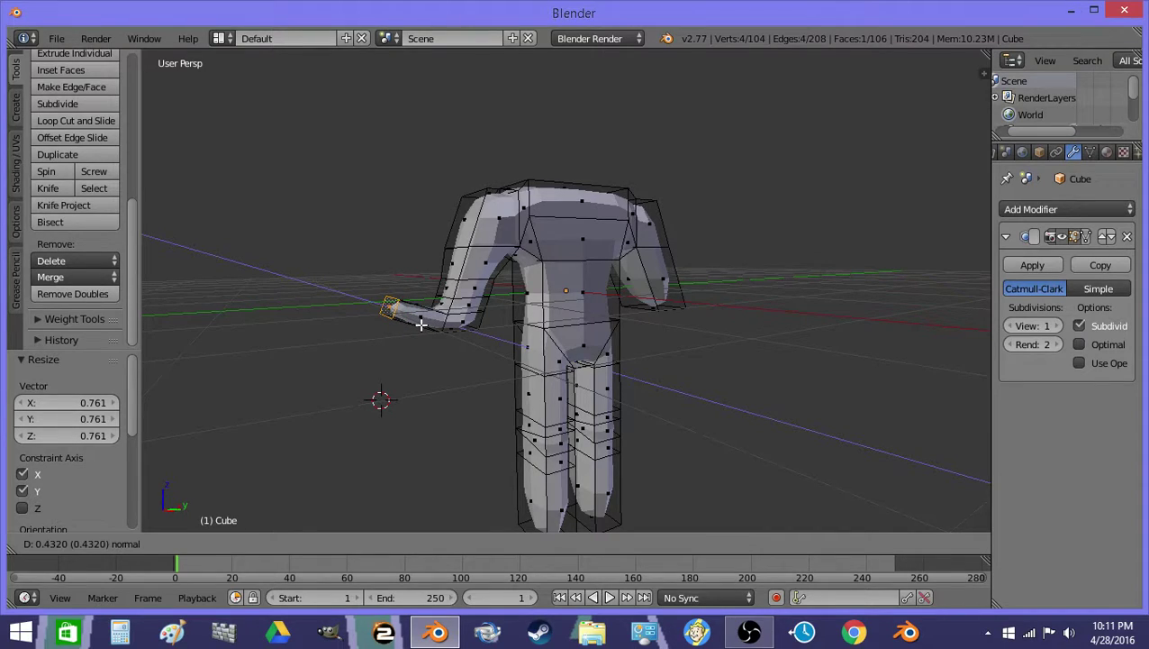
left_click(416, 322)
Step: Lower the underside of the elbow along Z and view the body in Object Mode with solid shading
key("z")
key("g")
key("z")
left_click(452, 345)
key("Tab")
key("z")
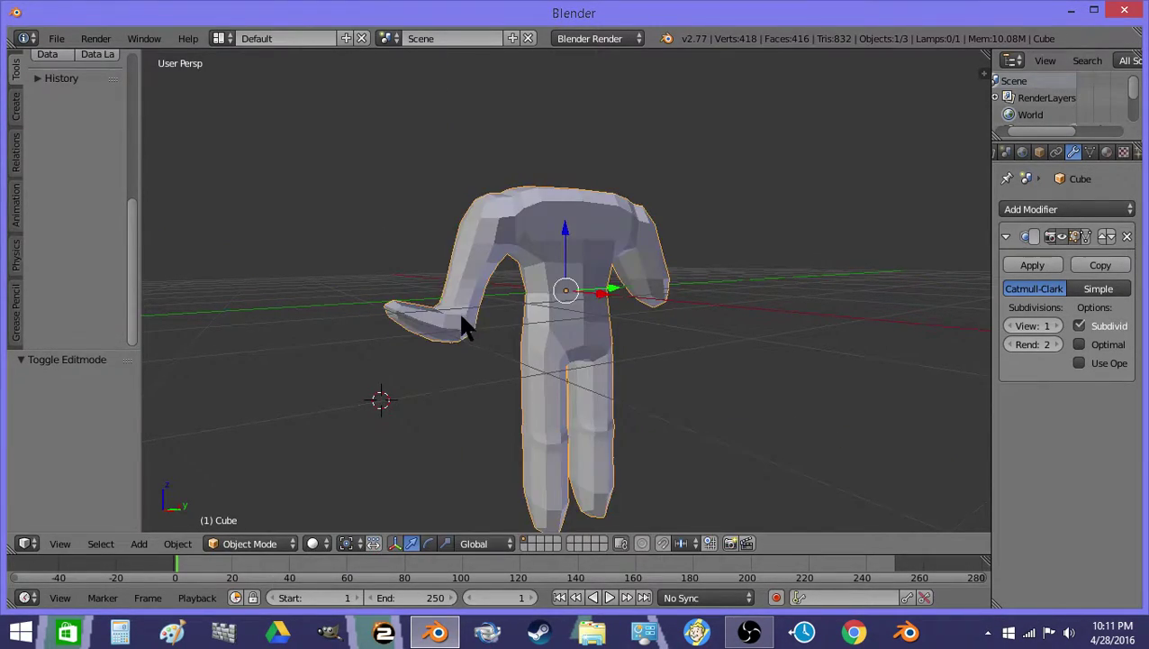
key("Tab")
key("e")
key("Escape")
key("shift+z")
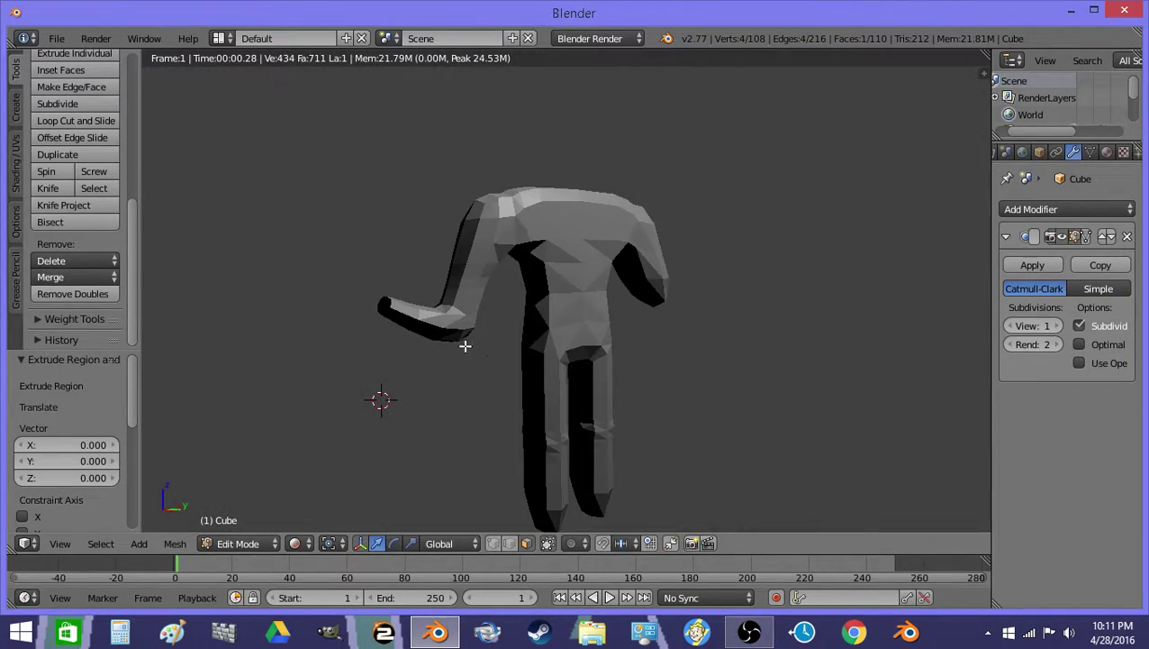
left_click(262, 543)
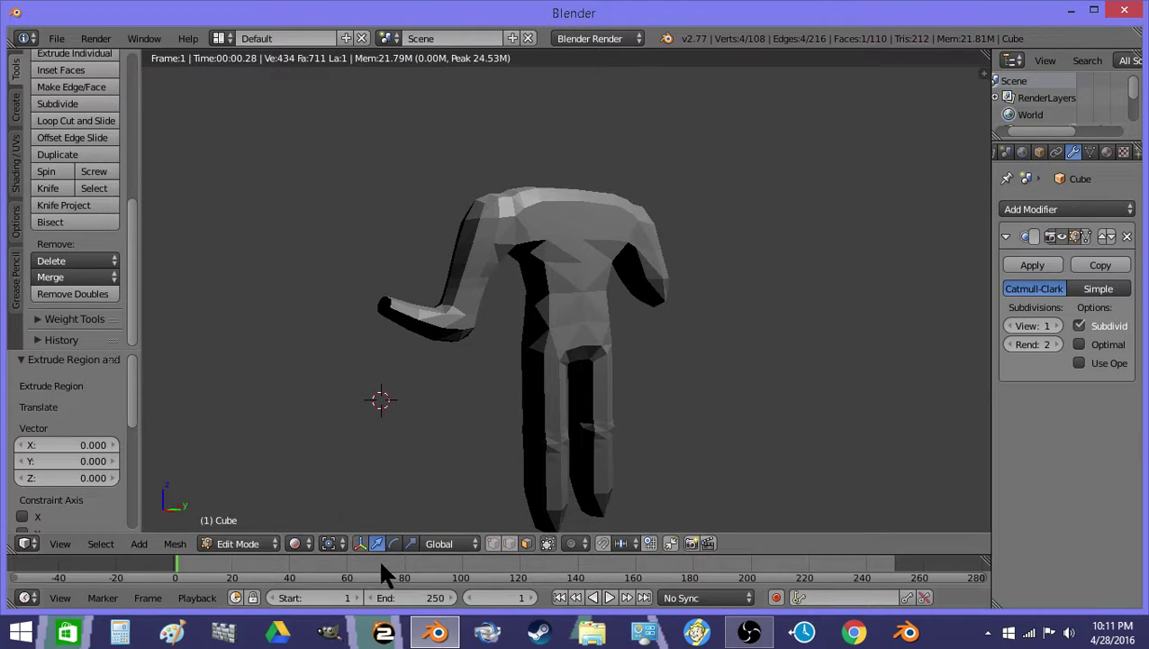
left_click(300, 544)
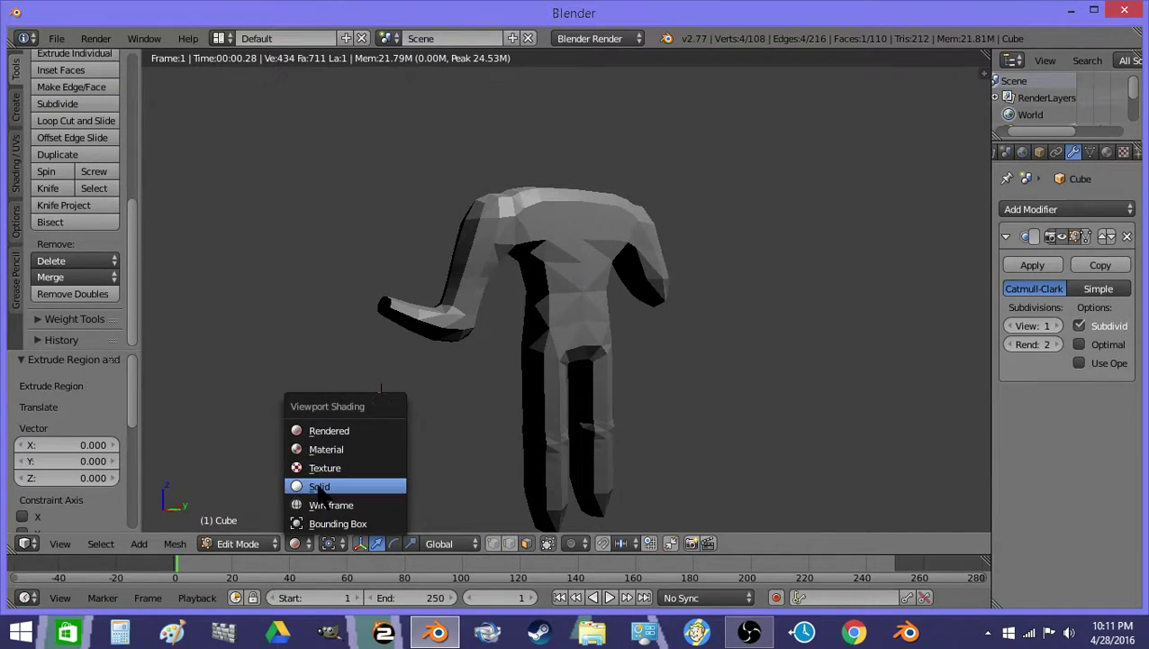
left_click(319, 488)
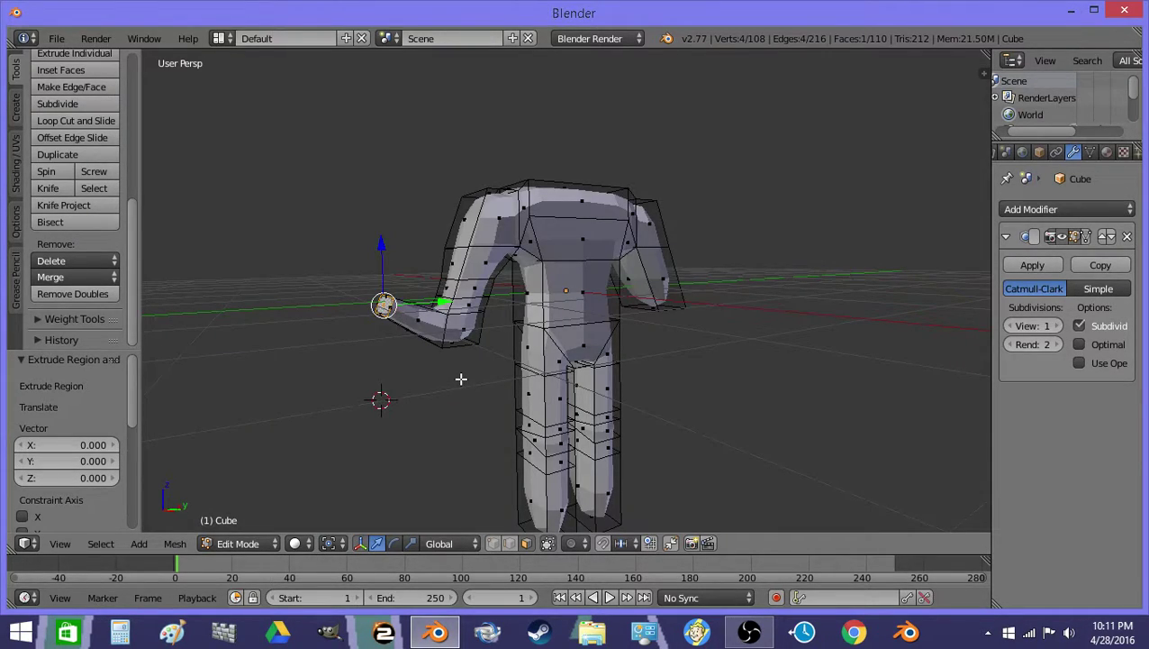
key("ctrl+z")
Step: Lengthen the forearm by moving its end face outward along Y and raising it about 0.077 along Z
key("g")
key("y")
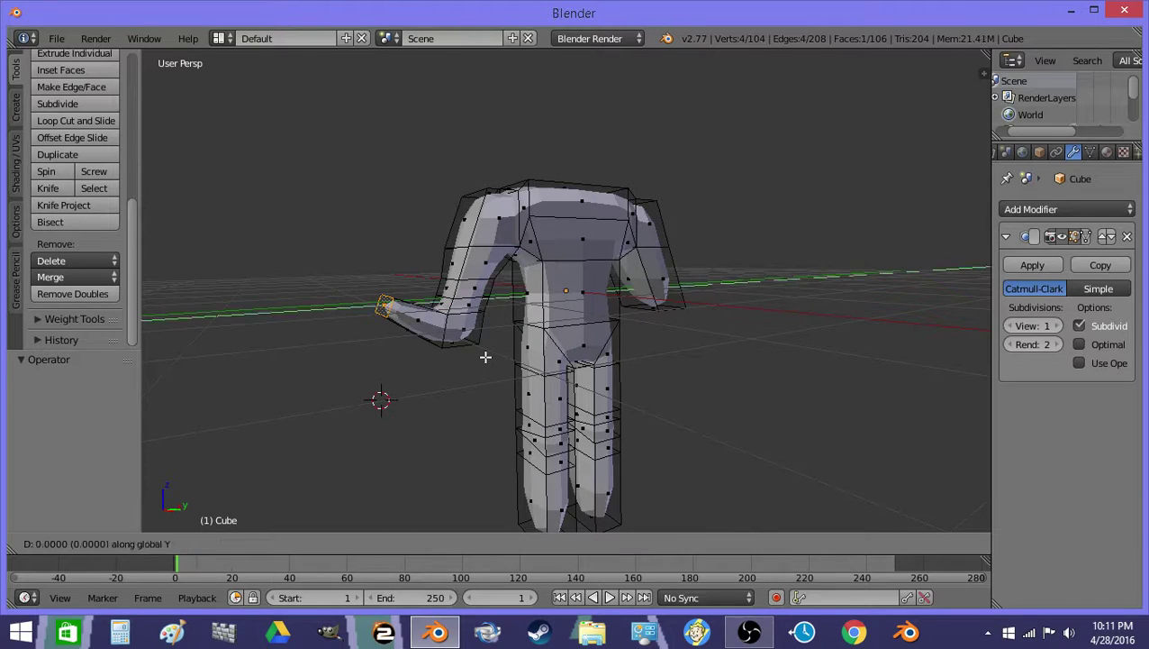
left_click(452, 339)
key("g")
key("y")
left_click(467, 302)
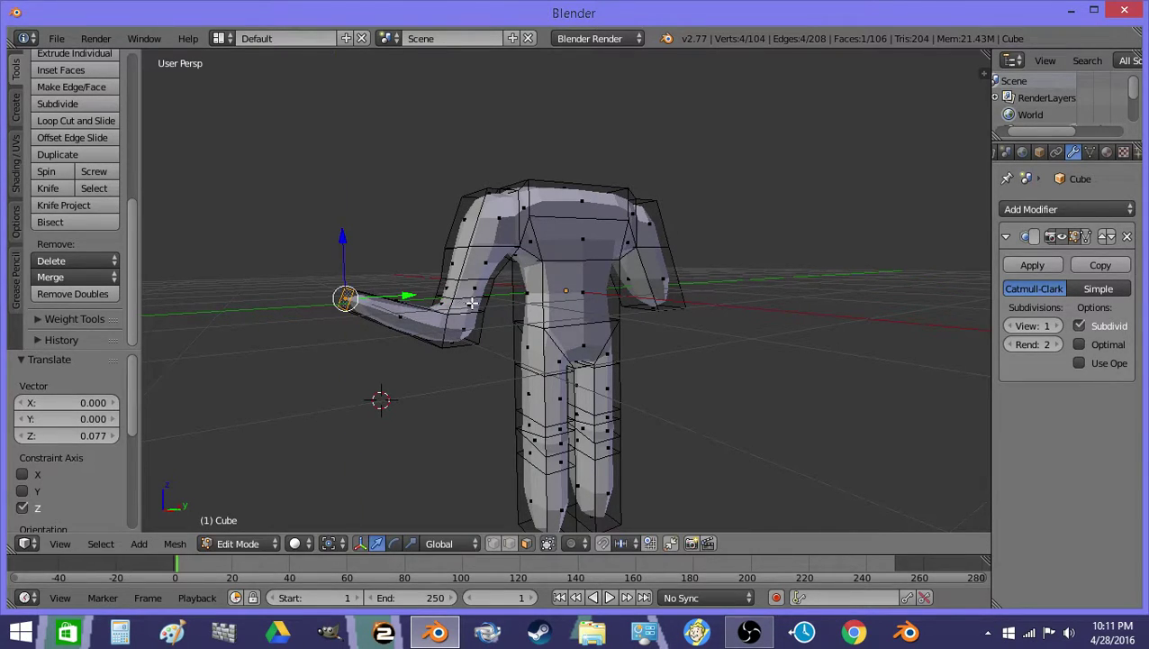
Step: Merge the two close vertex pairs on the torso-facing side of the bent elbow, selecting them in vertex mode
key("a")
scroll(475, 315, "up", 2)
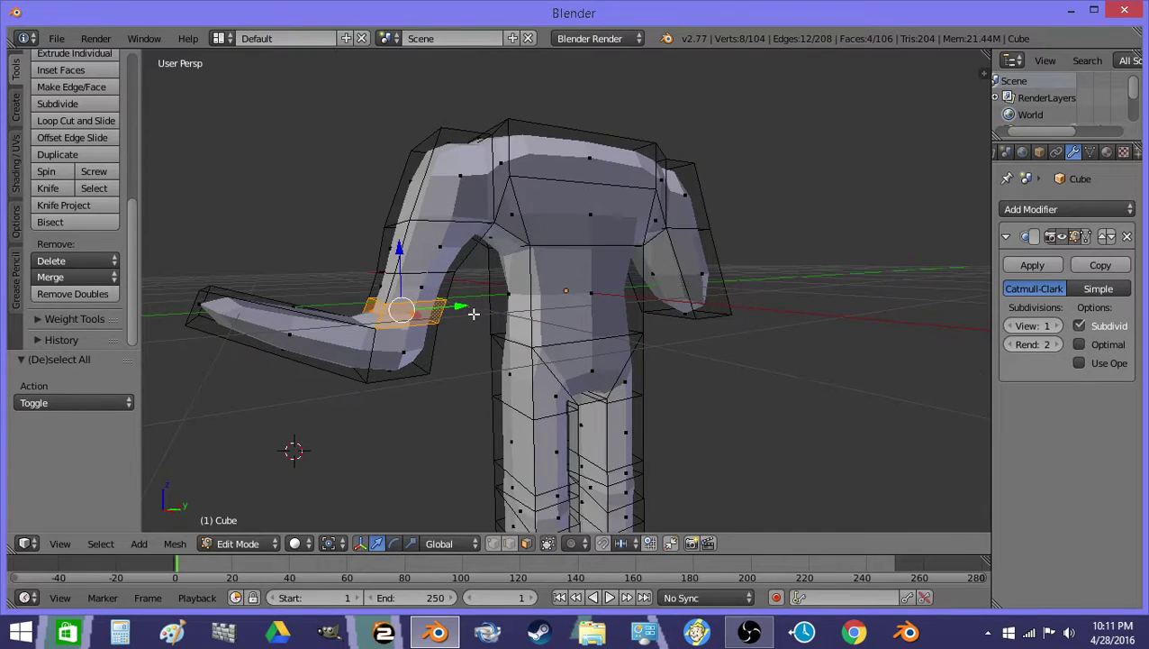
left_click(494, 543)
key("a")
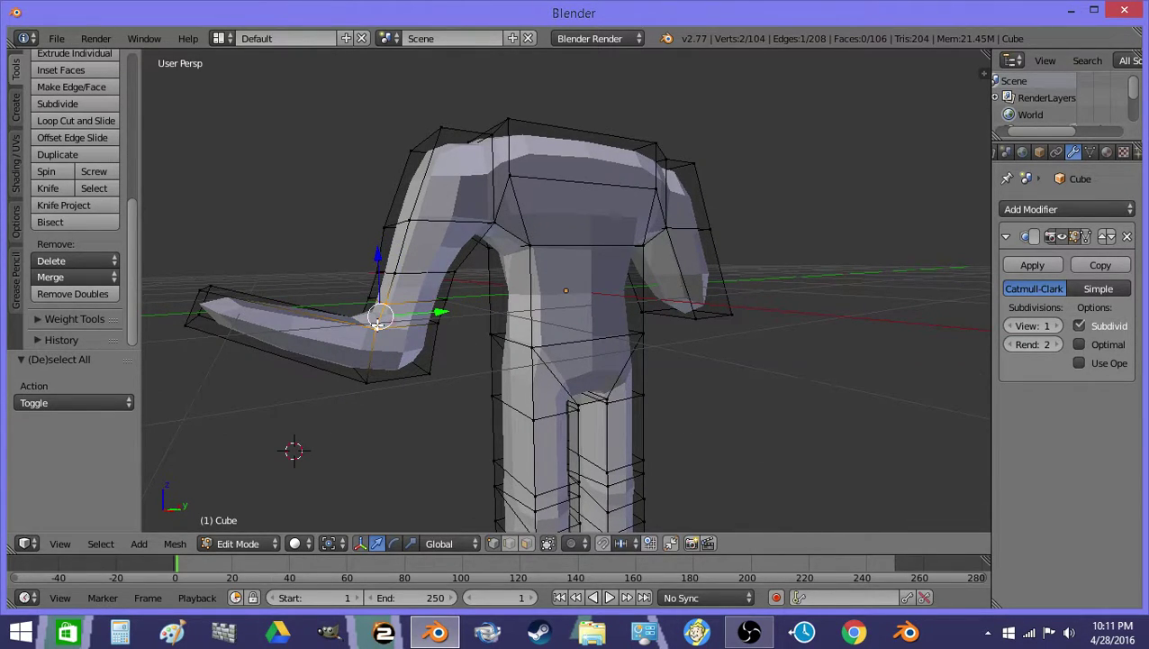
middle_click_drag(432, 390, 419, 351)
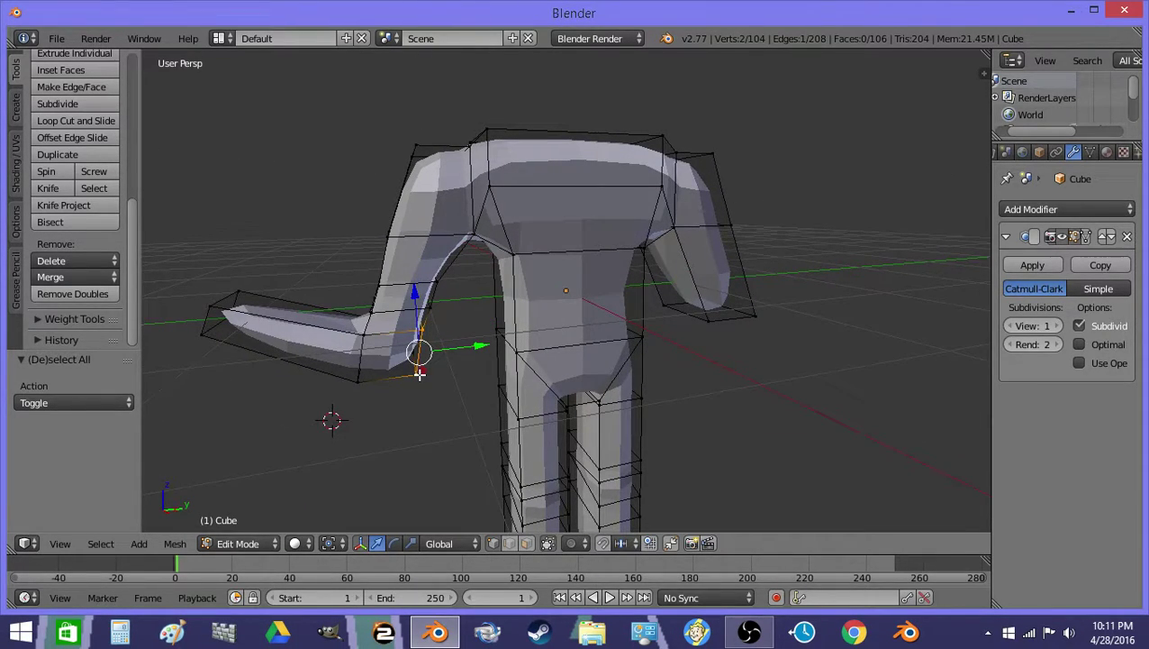
key("alt+m")
left_click(420, 374)
middle_click_drag(415, 377, 422, 330)
key("alt+m")
left_click(431, 338)
key("a")
middle_click_drag(415, 308, 468, 306)
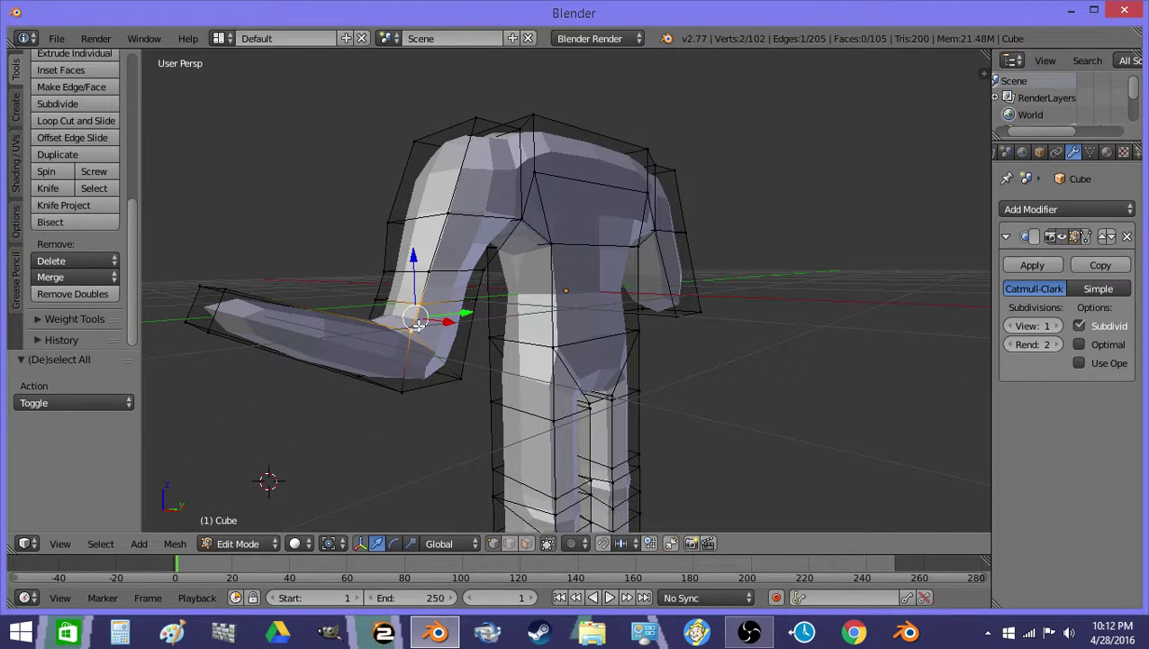
Step: Merge the two close vertex pairs along the inside bend of the elbow, where the forearm meets the upper arm
key("alt+m")
left_click(416, 322)
middle_click_drag(369, 313, 442, 377)
key("alt+m")
left_click(361, 340)
key("a")
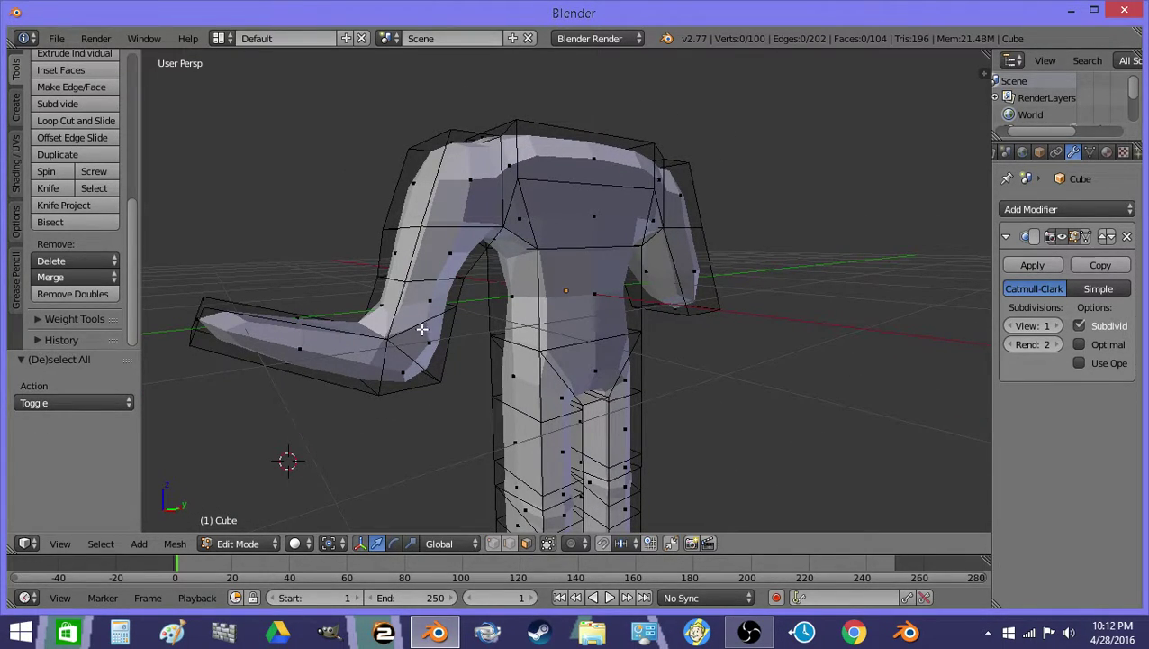
Step: Join the paired triangular faces on each side of the elbow into single faces
right_click(352, 354, "shift")
key("z")
right_click(400, 326, "shift")
key("a")
right_click(410, 369)
right_click(431, 352, "shift")
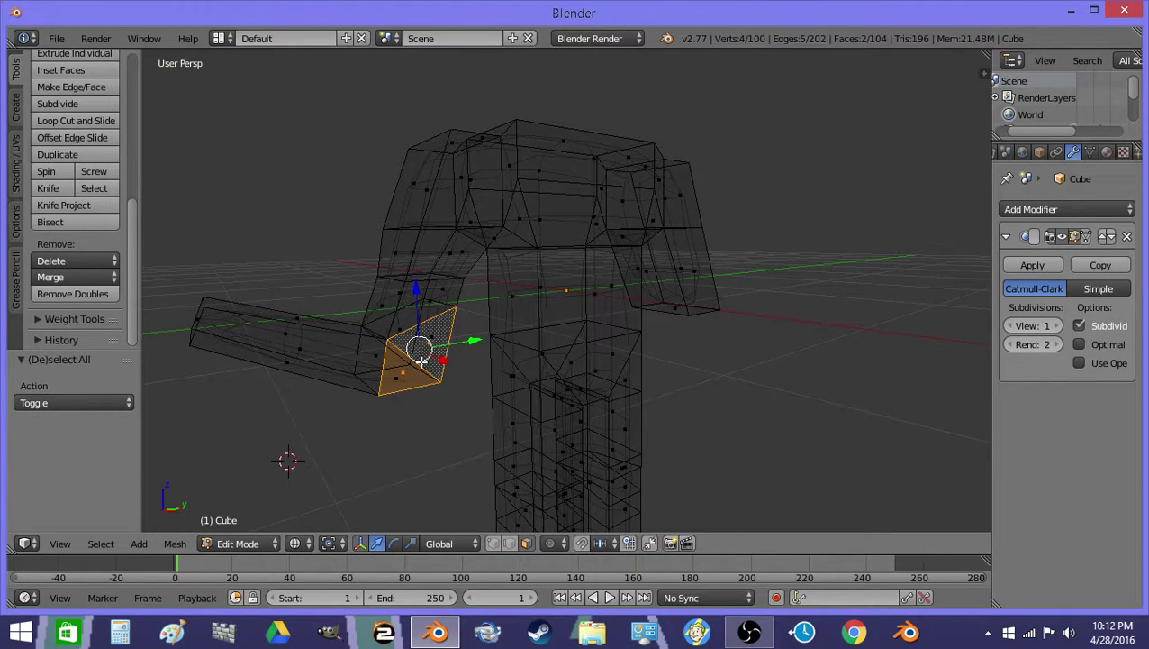
key("f")
key("a")
right_click(391, 333, "shift")
key("f")
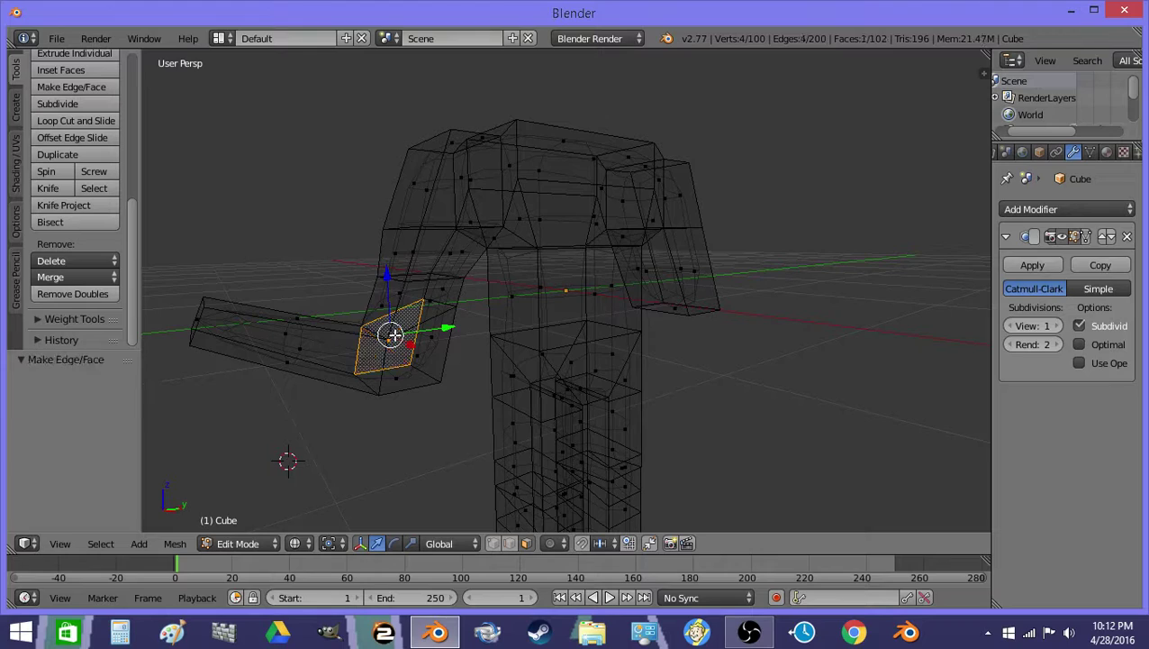
key("a")
key("z")
Step: Snap the 3D cursor to the ring of faces above the elbow, and set the pivot point to the 3D cursor with the forearm also selected
right_click(408, 358)
right_click(345, 331, "alt")
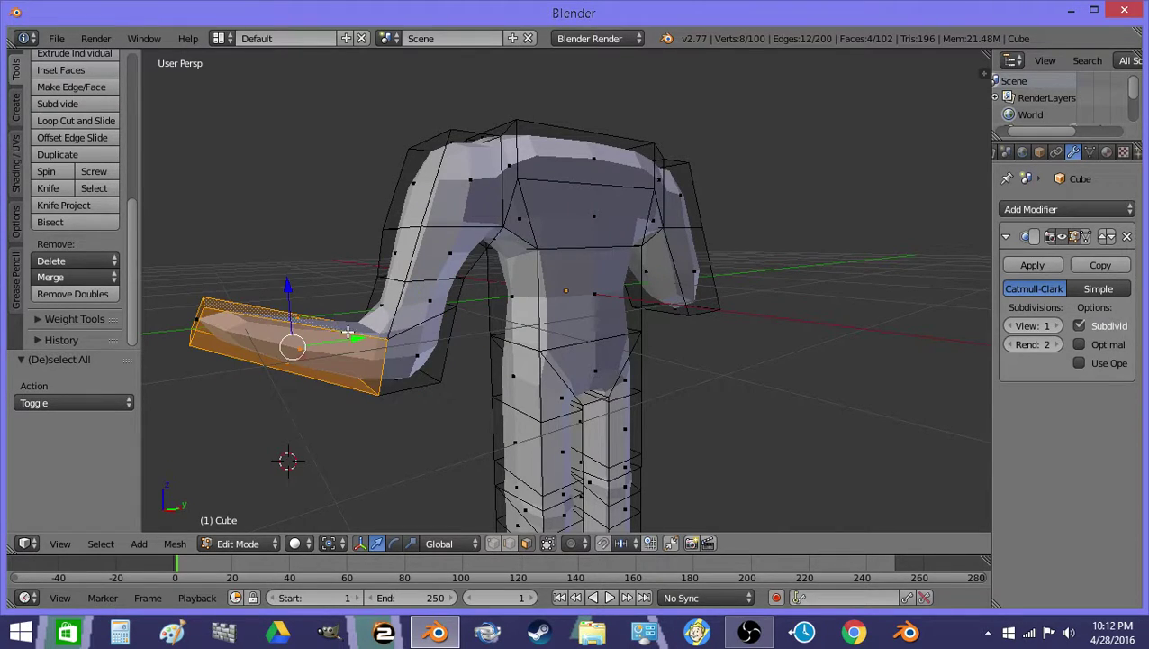
right_click(420, 309)
right_click(454, 301, "alt")
key("shift+s")
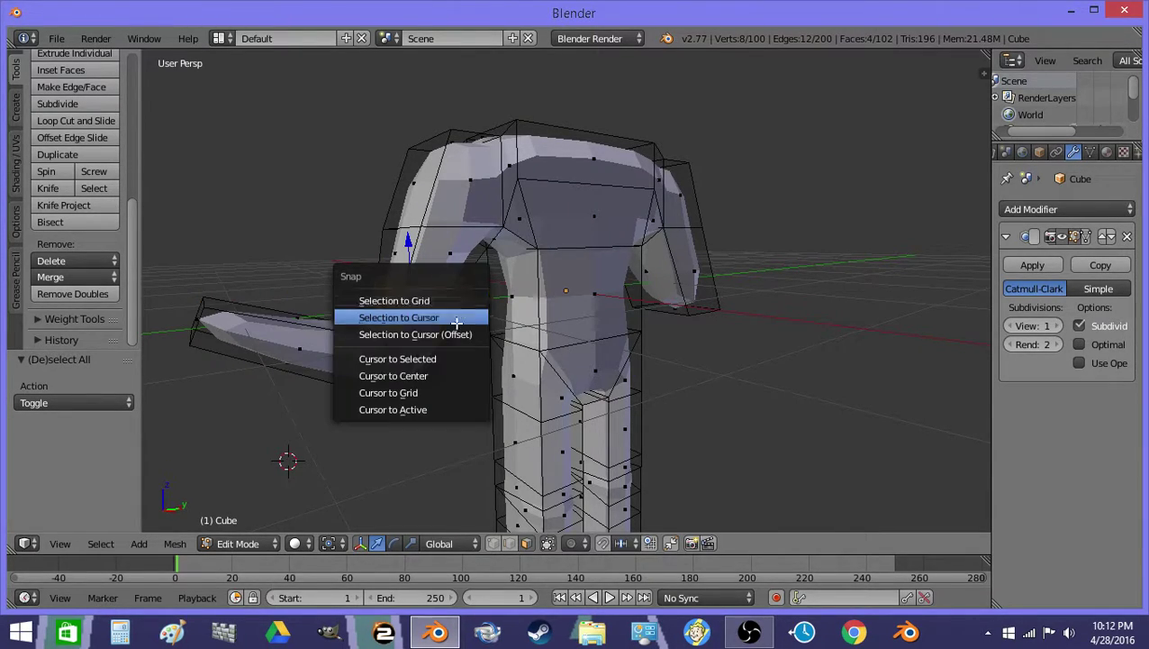
left_click(453, 356)
right_click(335, 315, "alt+shift")
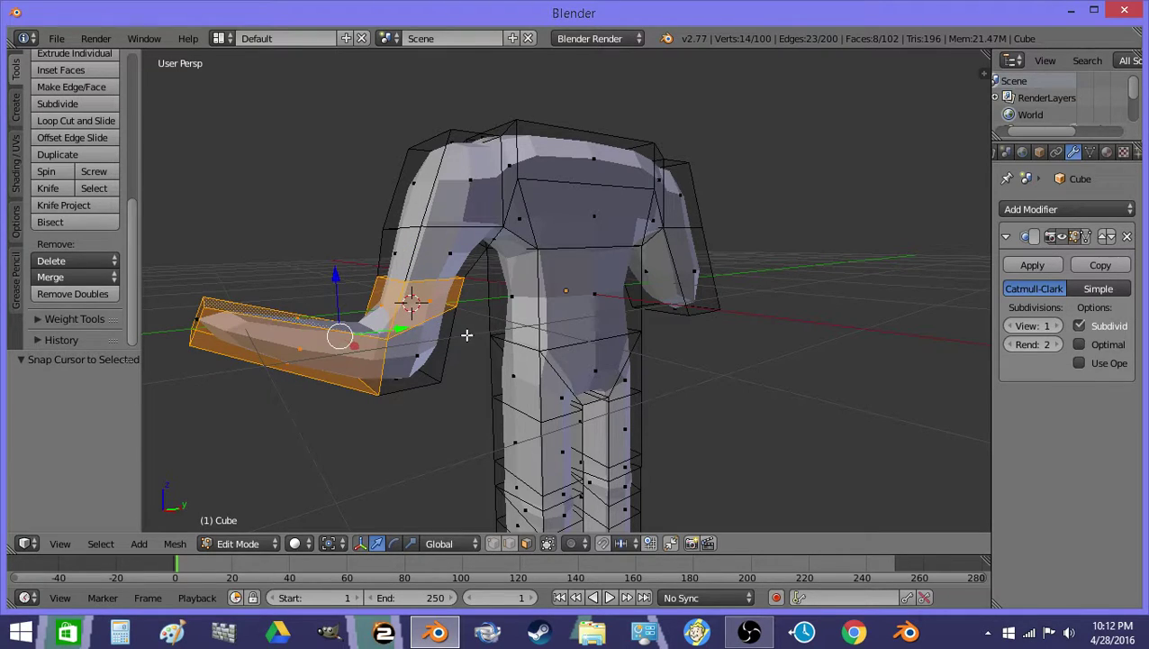
left_click(332, 543)
left_click(356, 508)
Step: Rotate the selected forearm and elbow ring 90° about the Z axis
key("r")
key("z")
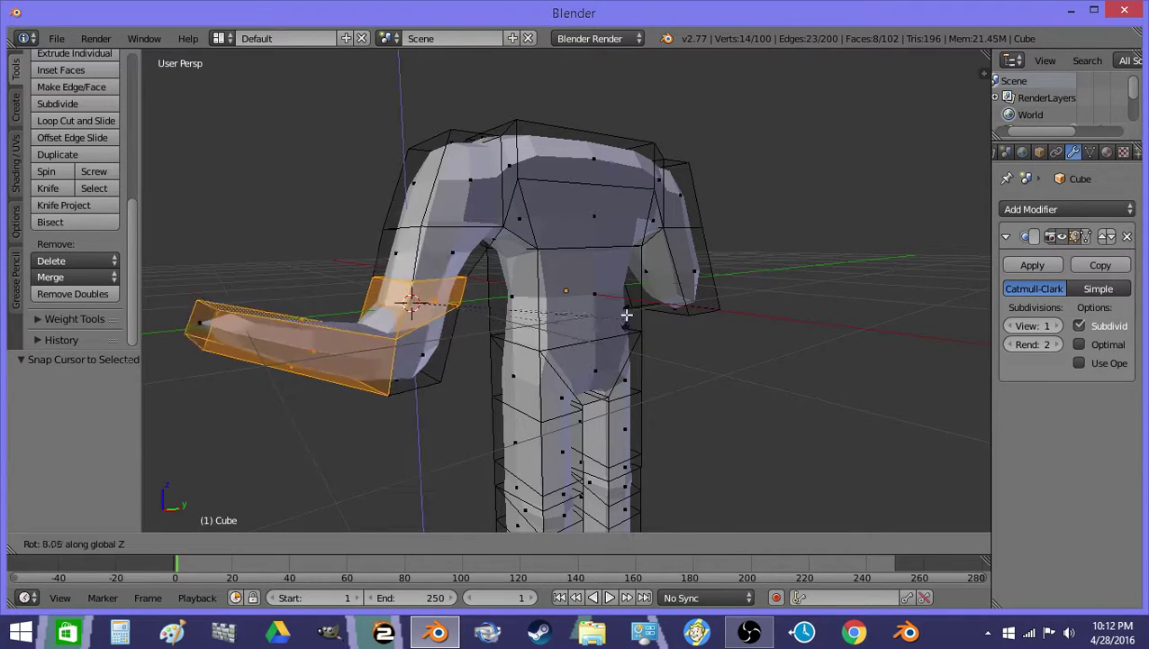
type("90")
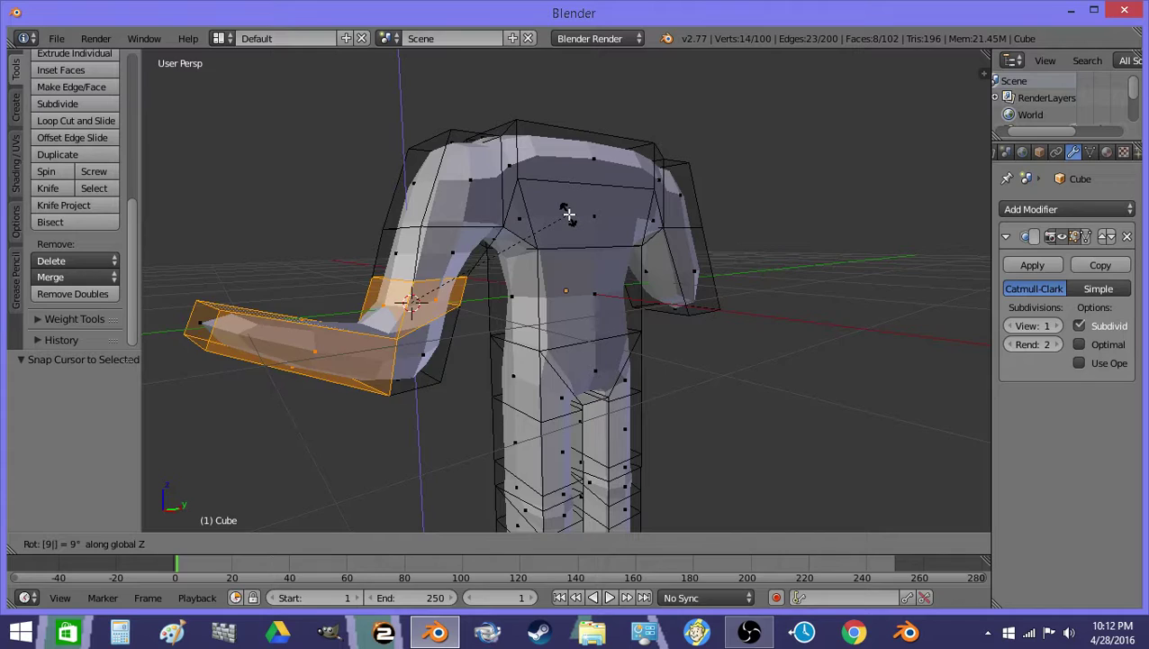
key("Return")
middle_click_drag(568, 214, 590, 338)
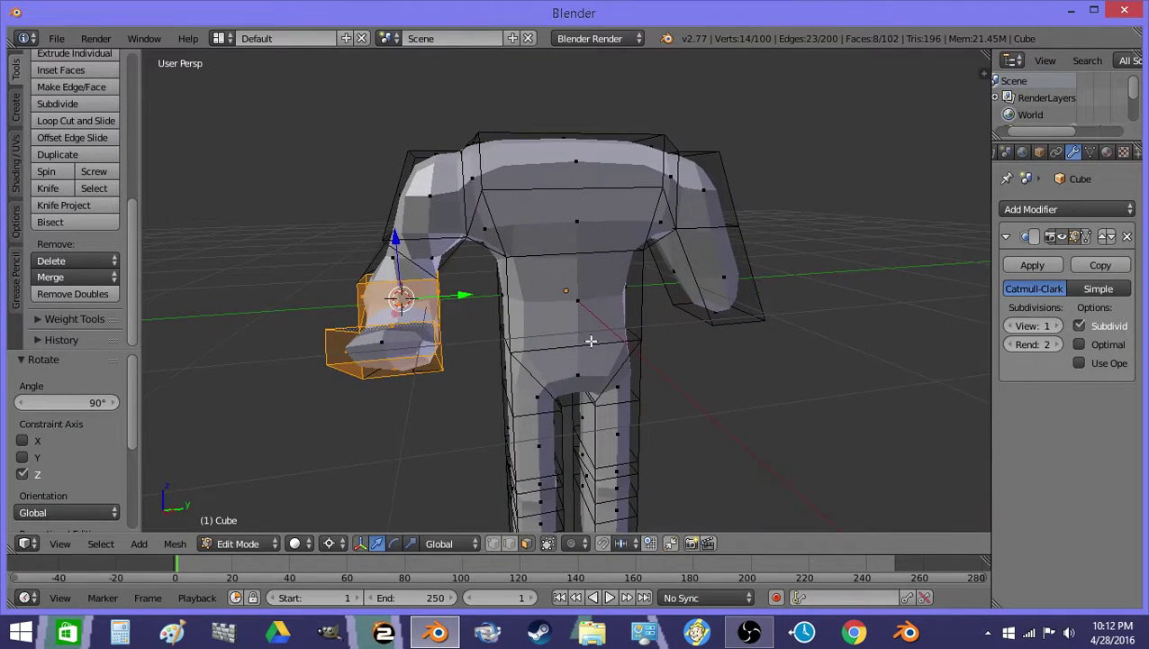
Step: Scale the rotated forearm and elbow ring to 0.677 along Y and shift them along Y
key("s")
key("y")
left_click(523, 306)
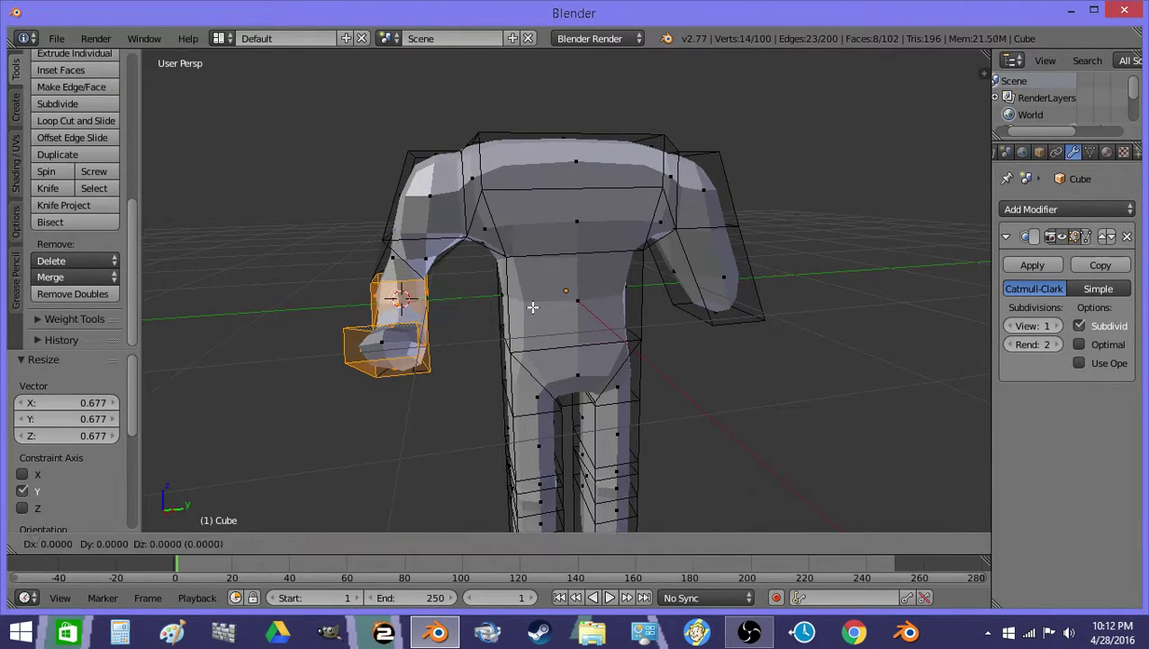
key("g")
key("y")
left_click(479, 312)
key("Tab")
middle_click_drag(479, 312, 645, 344)
key("Tab")
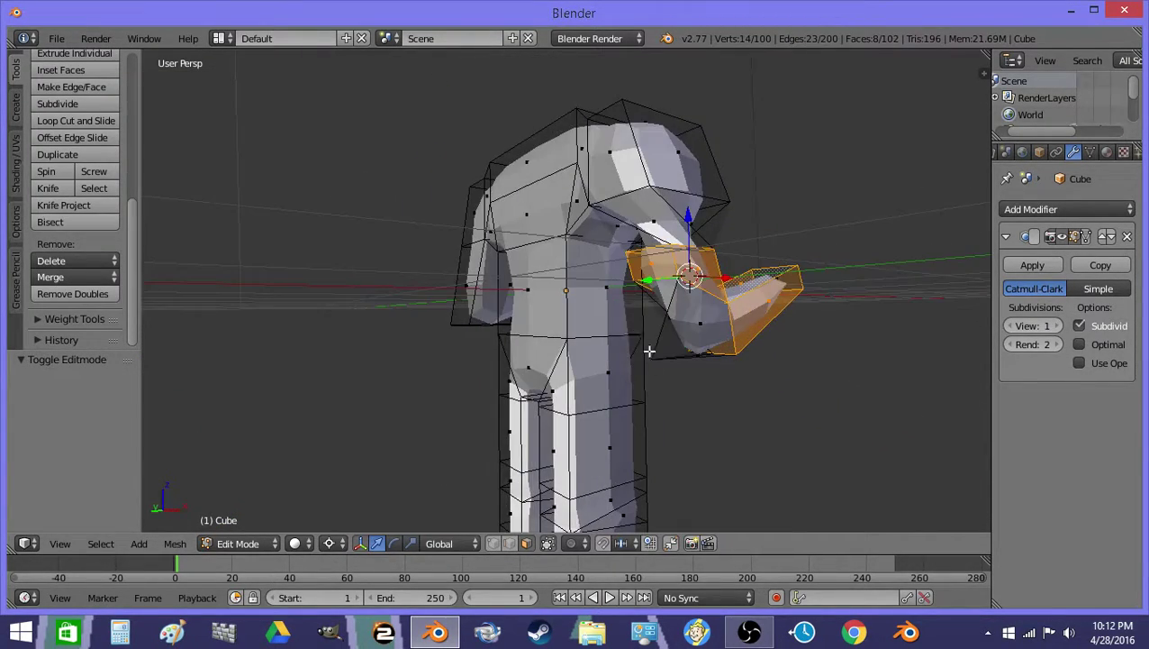
Step: Undo the last move, scaling and rotation of the forearm
key("ctrl+z")
key("ctrl+z")
key("ctrl+z")
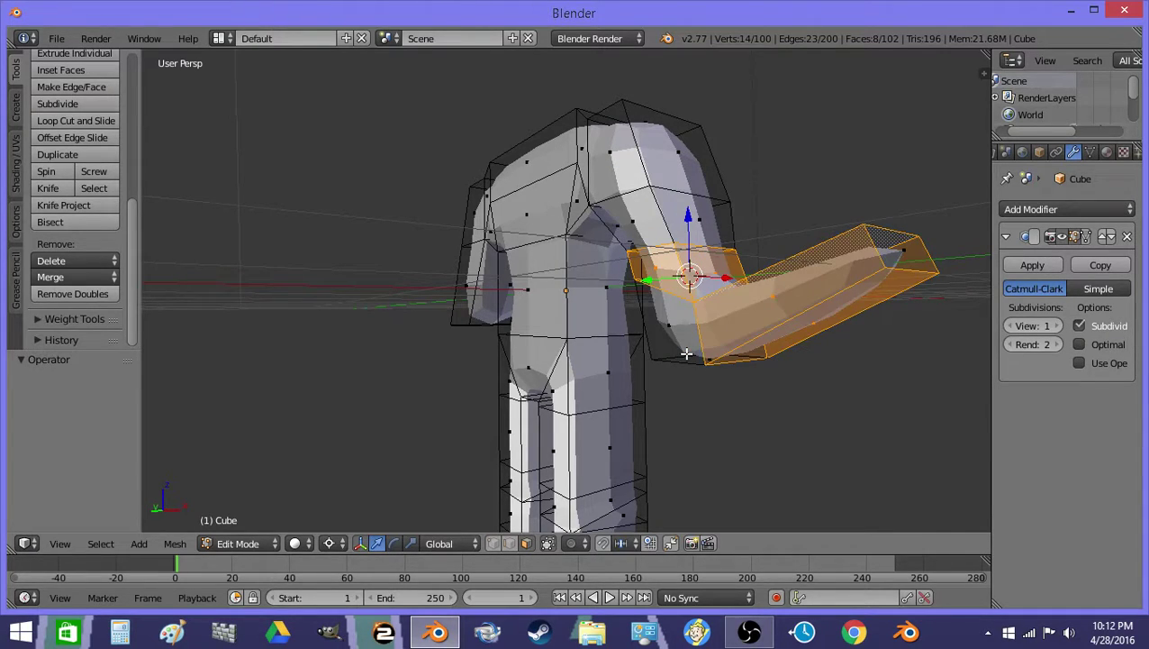
Step: Add the elbow's side faces to the forearm selection and rotate everything 78° about the Z axis
right_click(664, 324, "shift")
key("z")
right_click(726, 326, "shift")
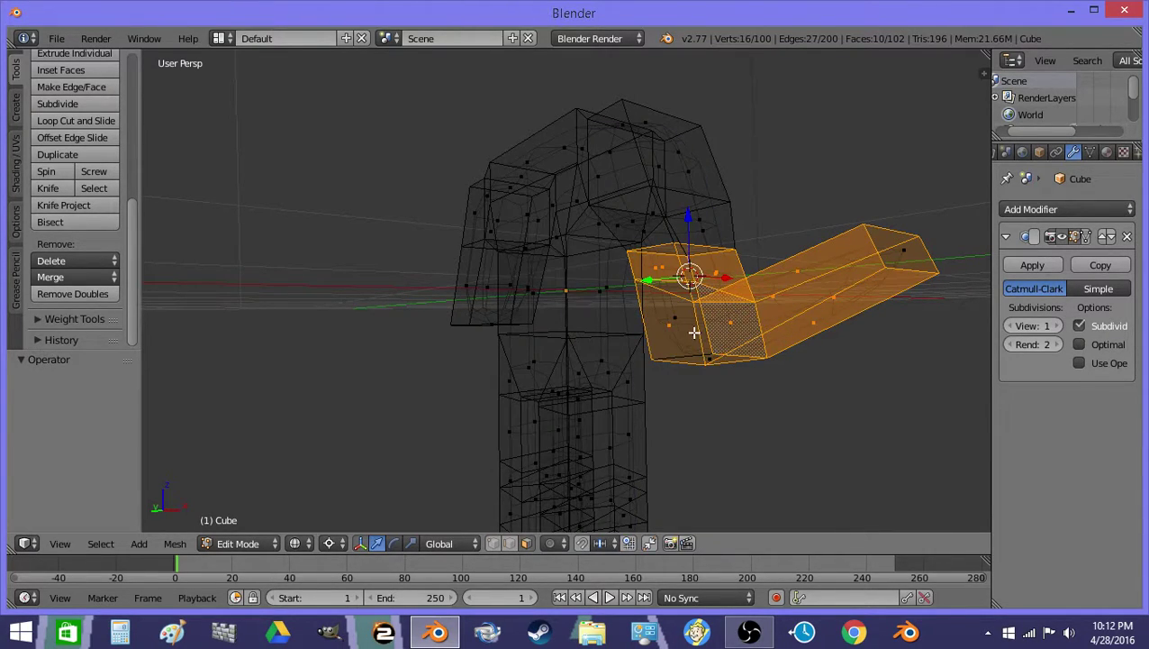
key("z")
middle_click_drag(693, 333, 723, 349)
key("r")
key("z")
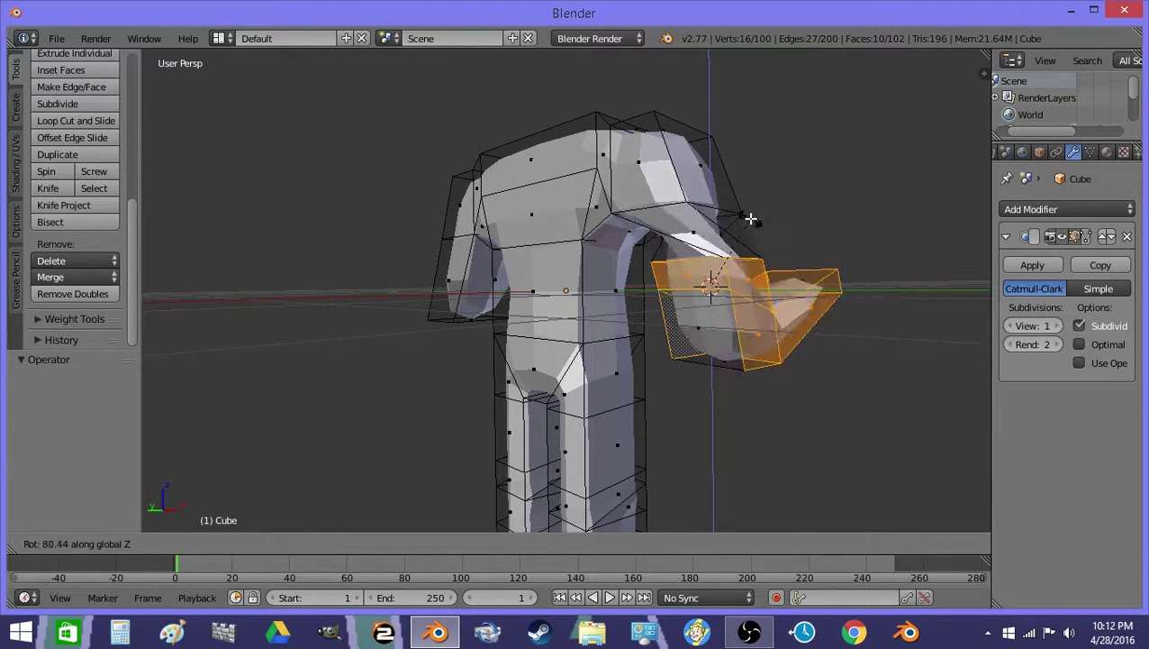
left_click(749, 217)
Step: Scale the turned forearm and elbow to about 0.62 along Y and shift them slightly along Y
key("s")
key("x")
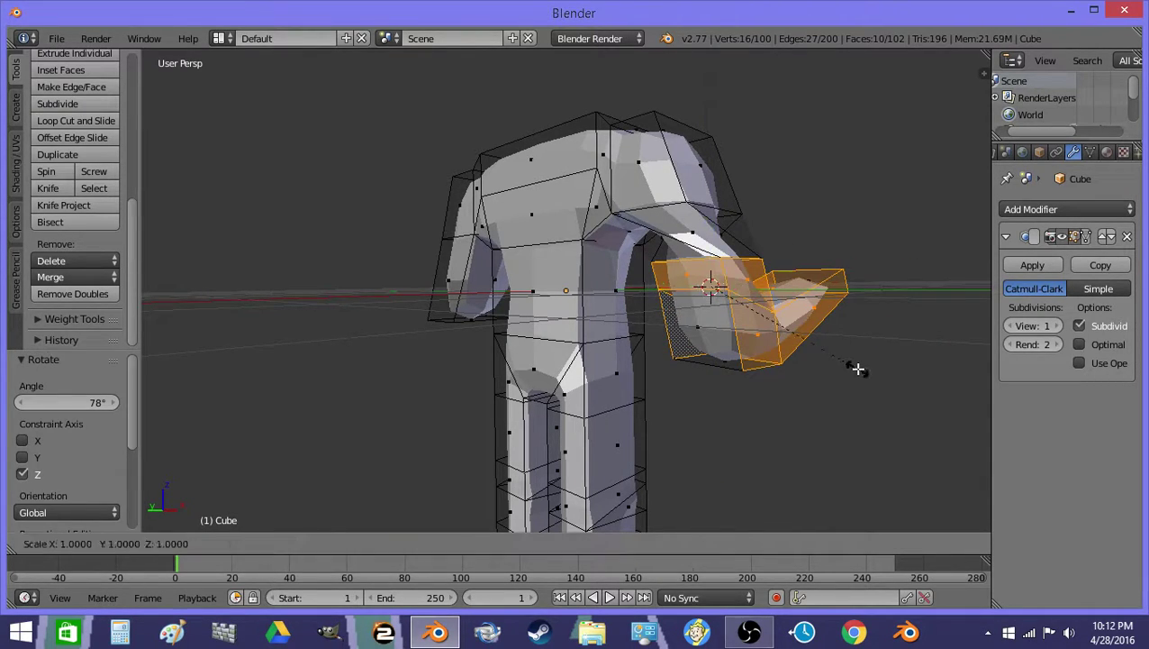
key("y")
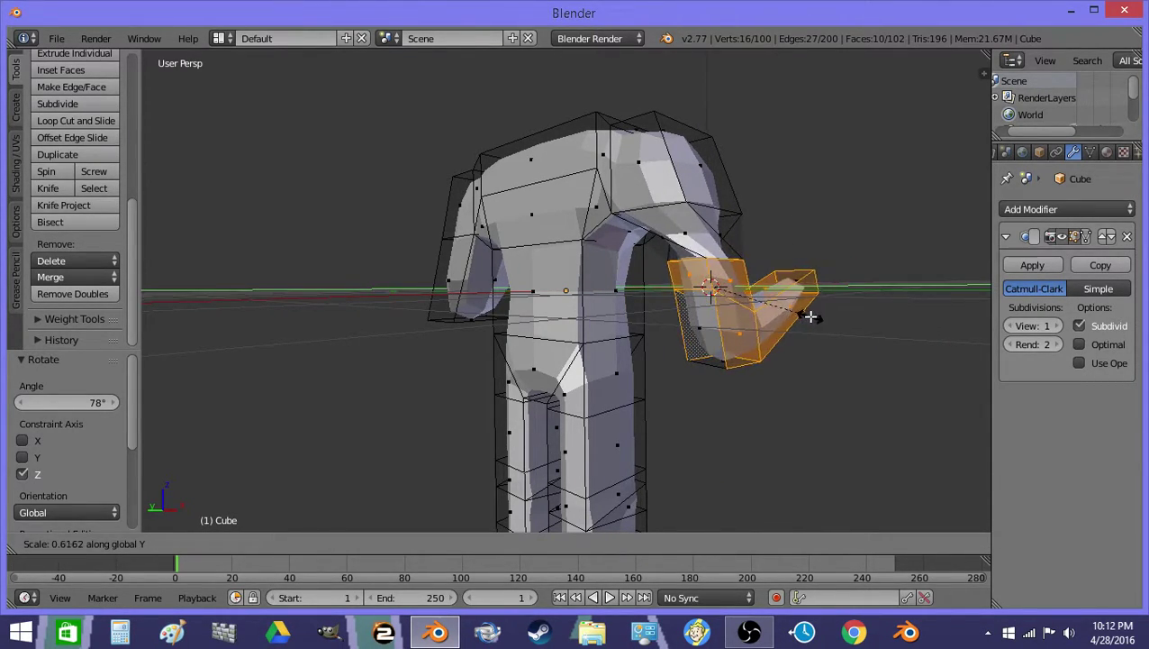
left_click(816, 316)
key("g")
key("y")
left_click(793, 312)
key("Tab")
mouse_move(791, 308)
middle_mouse_down()
mouse_move(763, 269)
mouse_move(414, 315)
mouse_move(515, 321)
mouse_move(520, 351)
mouse_move(491, 386)
mouse_move(575, 372)
middle_mouse_up()
key("Tab")
Step: Select the rear bottom edge of the elbow and check the bent arm from the front in Object Mode
key("z")
right_click(653, 382)
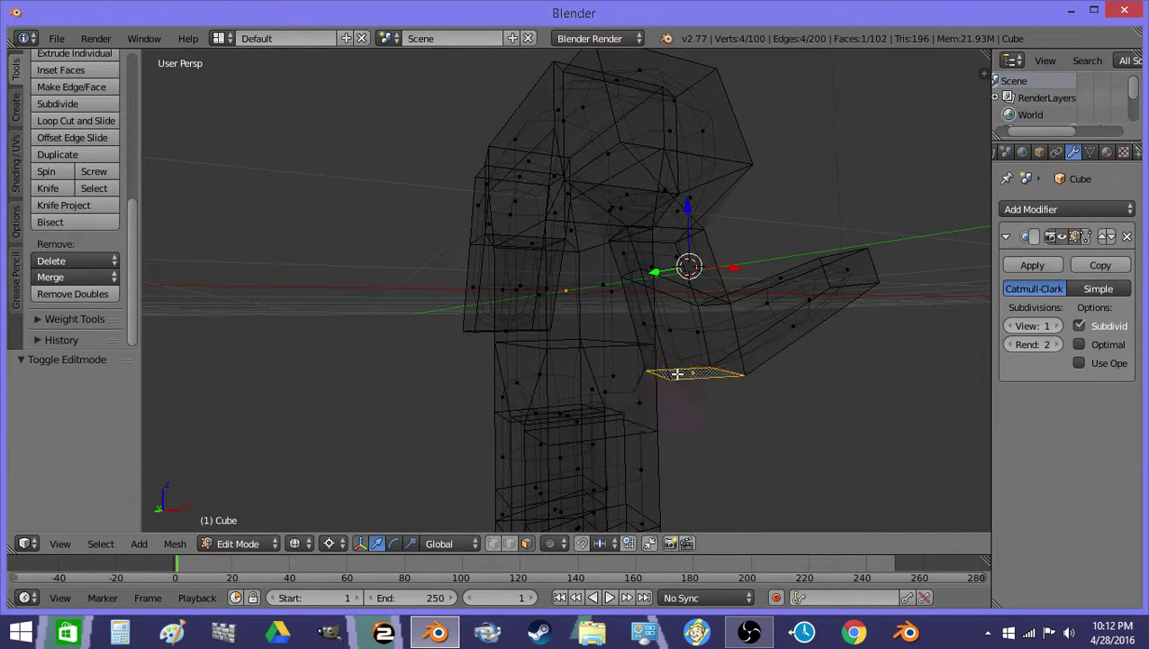
right_click(697, 378)
key("z")
key("g")
right_click(699, 381)
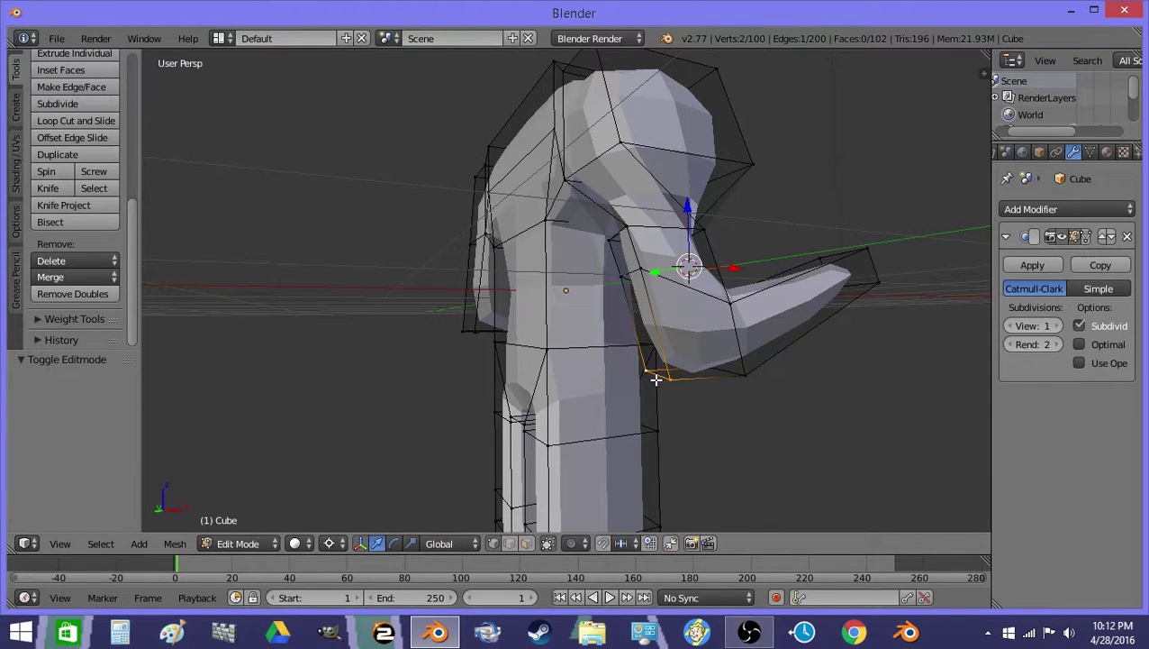
key("Tab")
middle_click_drag(756, 311, 605, 351)
key("Tab")
key("Tab")
scroll(549, 326, "down", 5)
key("Tab")
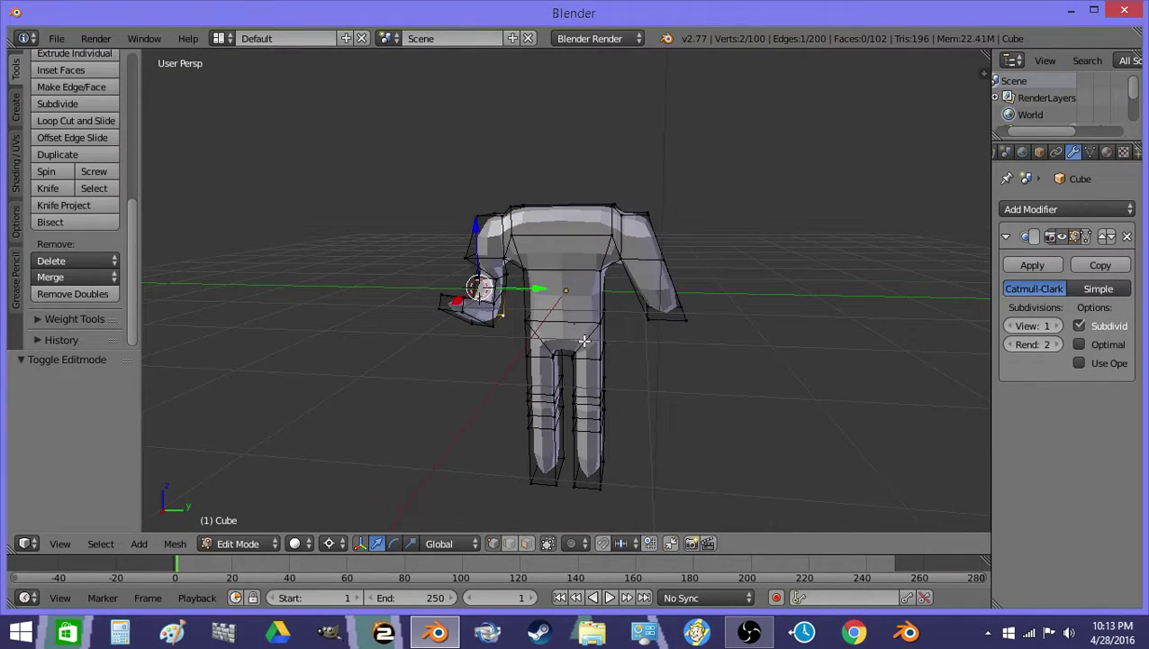
Step: Select the crosswise edges of the torso and crotch in wireframe and subdivide them to split the body down the middle
key("a")
key("z")
scroll(549, 360, "up", 3)
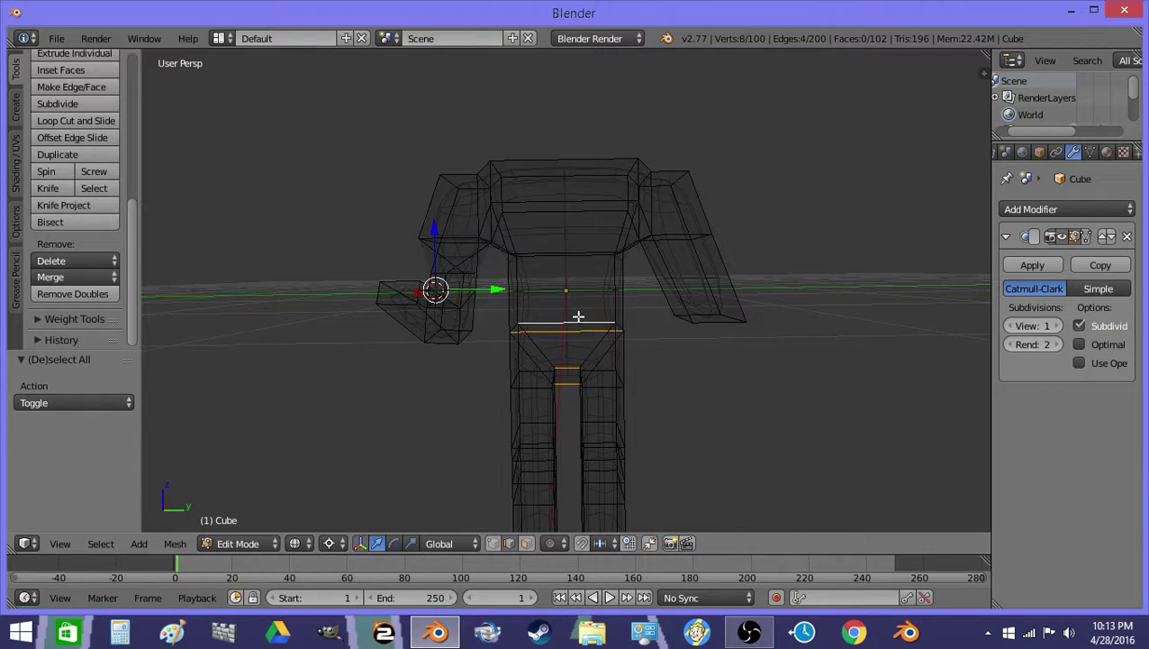
left_click_drag(490, 51, 637, 322)
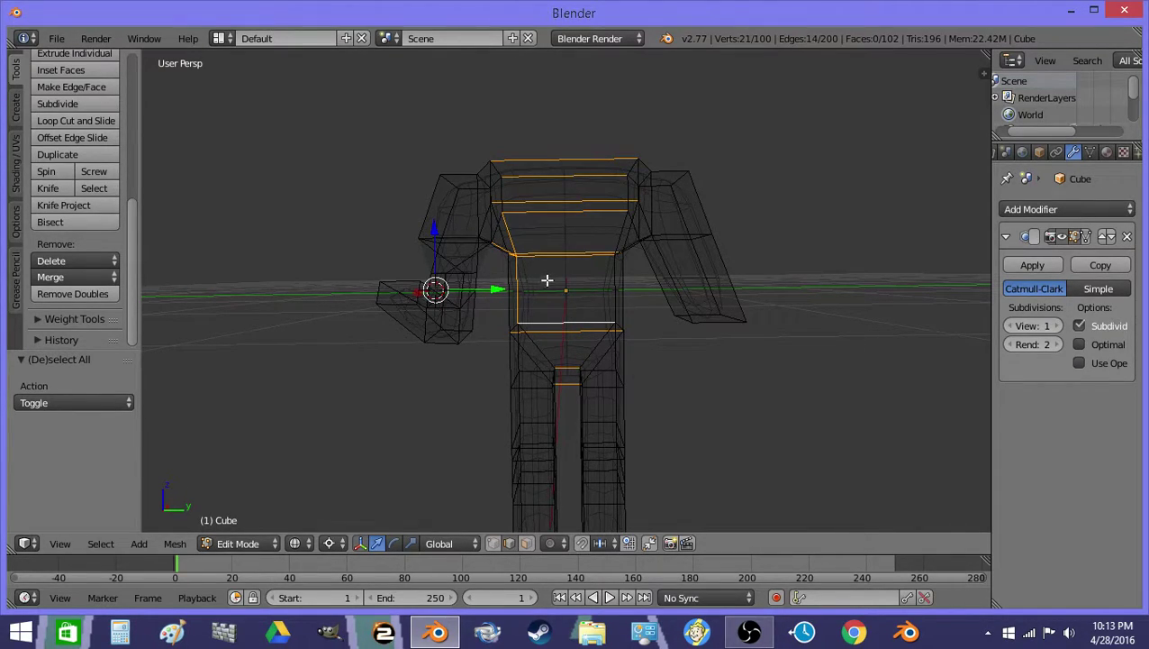
key("a")
key("v")
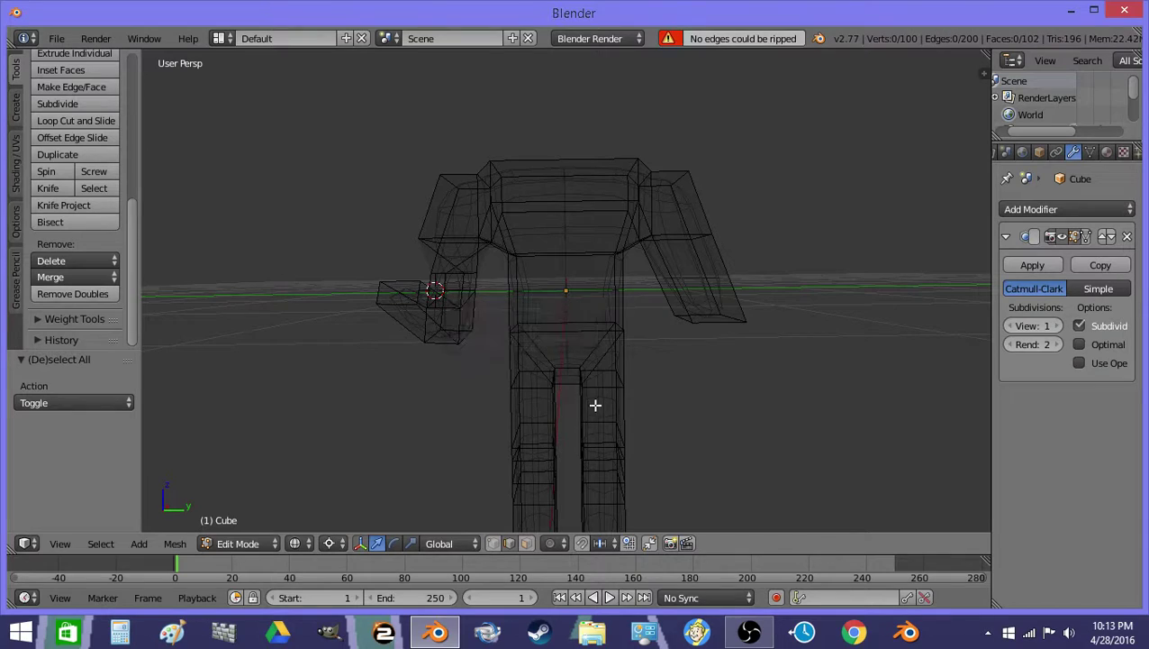
left_click_drag(566, 373, 555, 111)
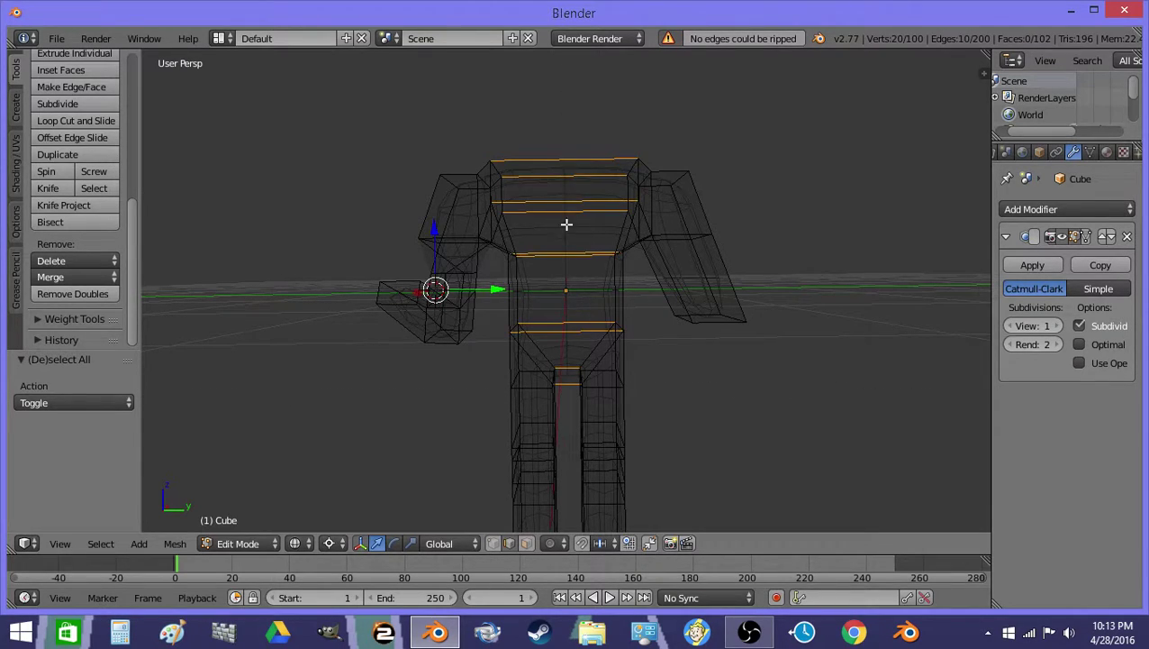
left_click(79, 104)
key("a")
scroll(580, 409, "down", 2)
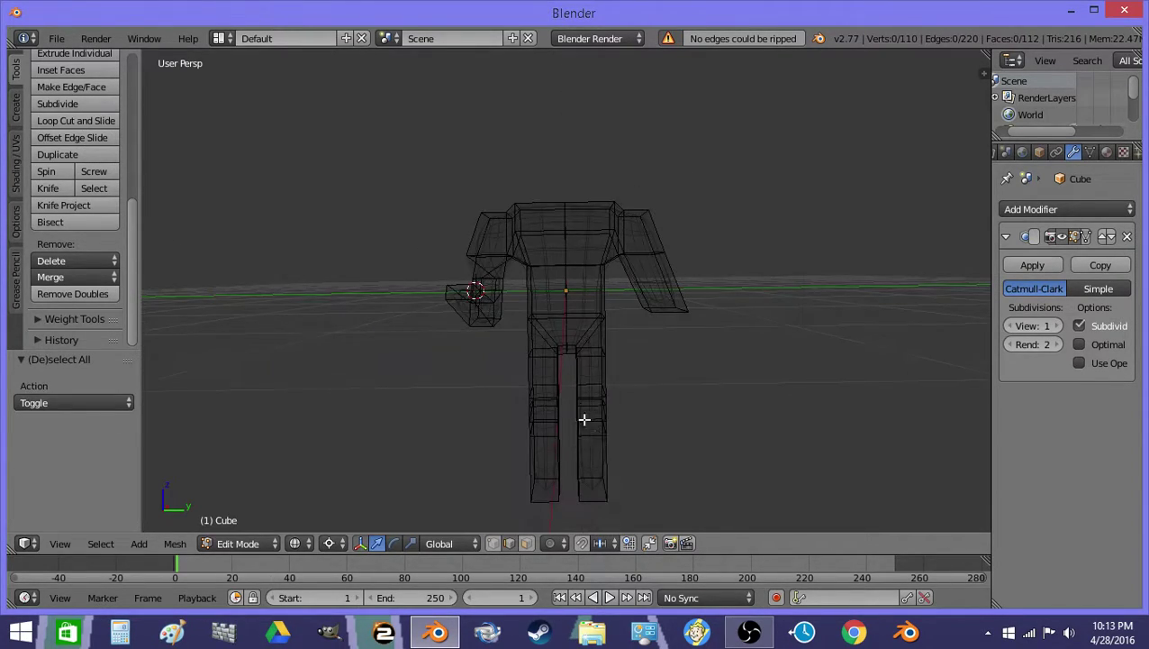
key("b")
left_click_drag(714, 510, 566, 174)
key("x")
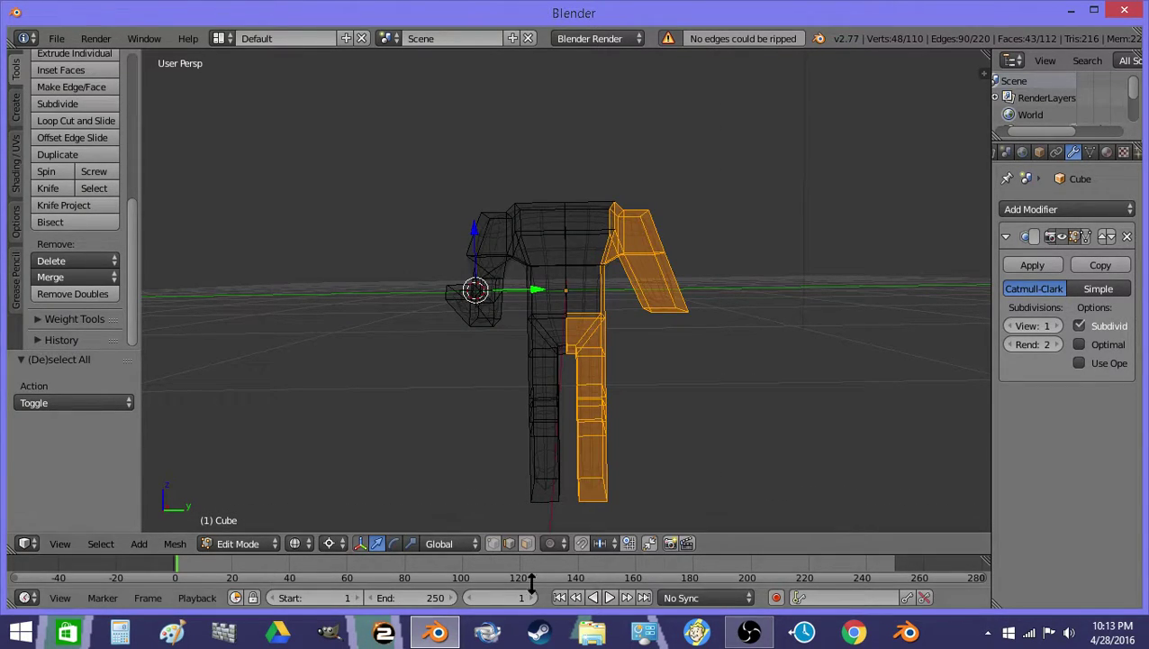
Step: Delete all faces of the body half with the unbent arm and return to solid shading
left_click(528, 541)
key("a")
key("b")
left_click_drag(751, 495, 565, 179)
key("x")
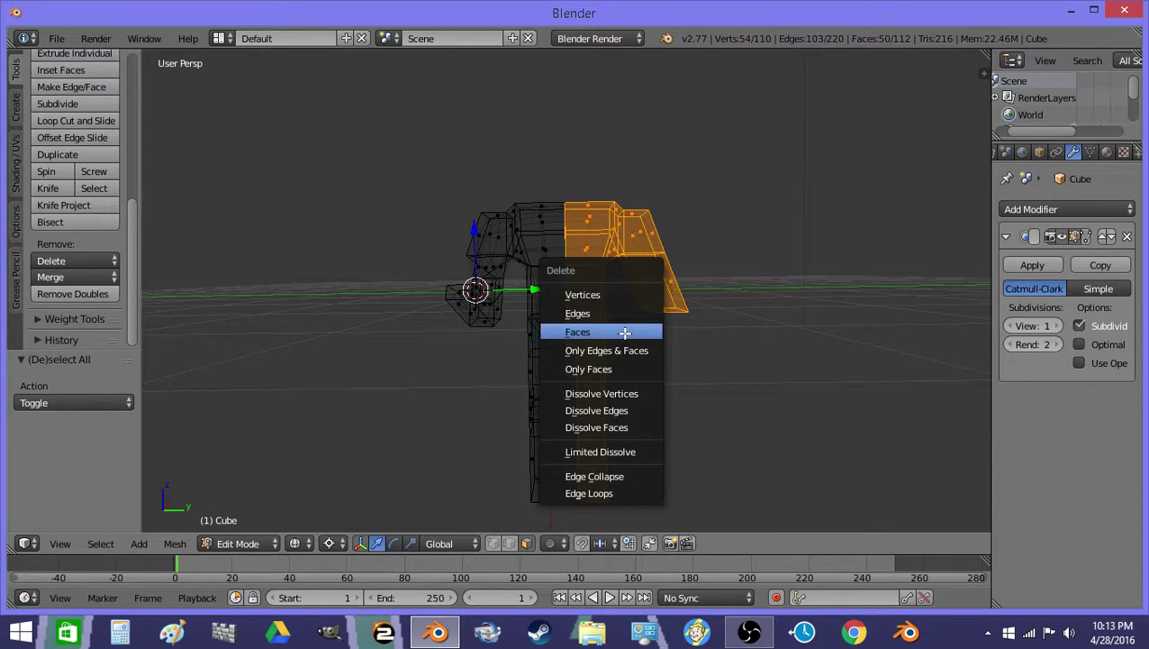
left_click(623, 329)
key("Tab")
scroll(621, 252, "up", 3)
middle_click_drag(523, 261, 443, 295)
key("z")
scroll(486, 300, "down", 3)
key("Tab")
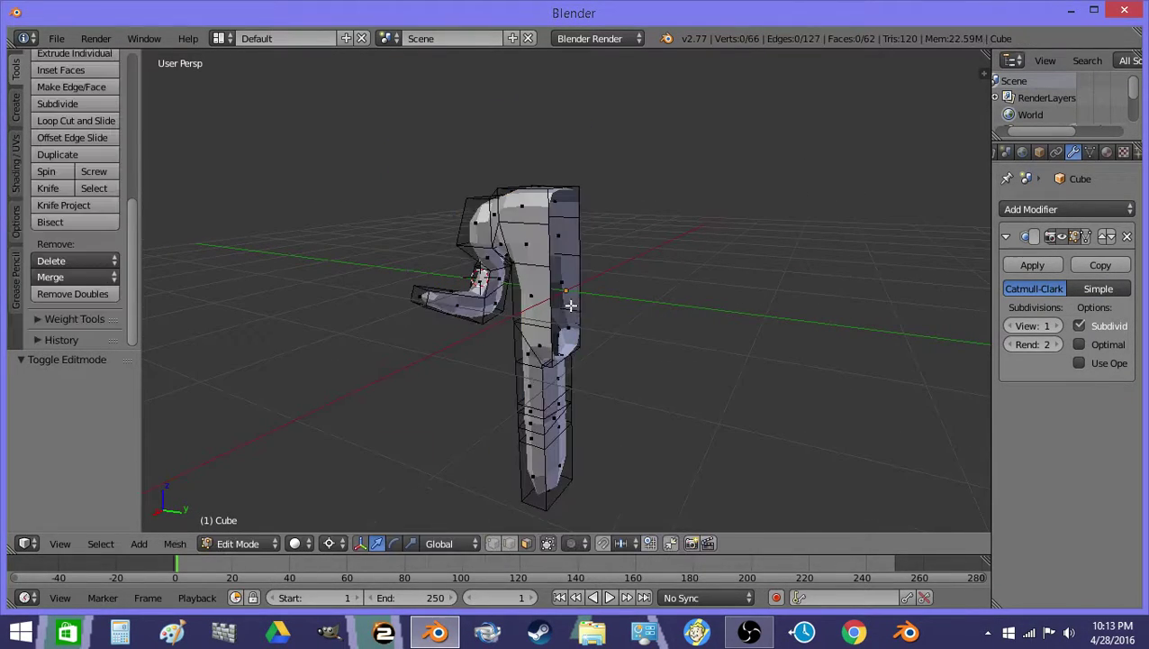
Step: Snap the 3D cursor to the open border loop along the body's centre
right_click(577, 283, "alt")
key("shift+s")
left_click(584, 294)
Step: Duplicate the entire remaining body half in place and mirror the copy along the Y axis
key("a")
key("shift+d")
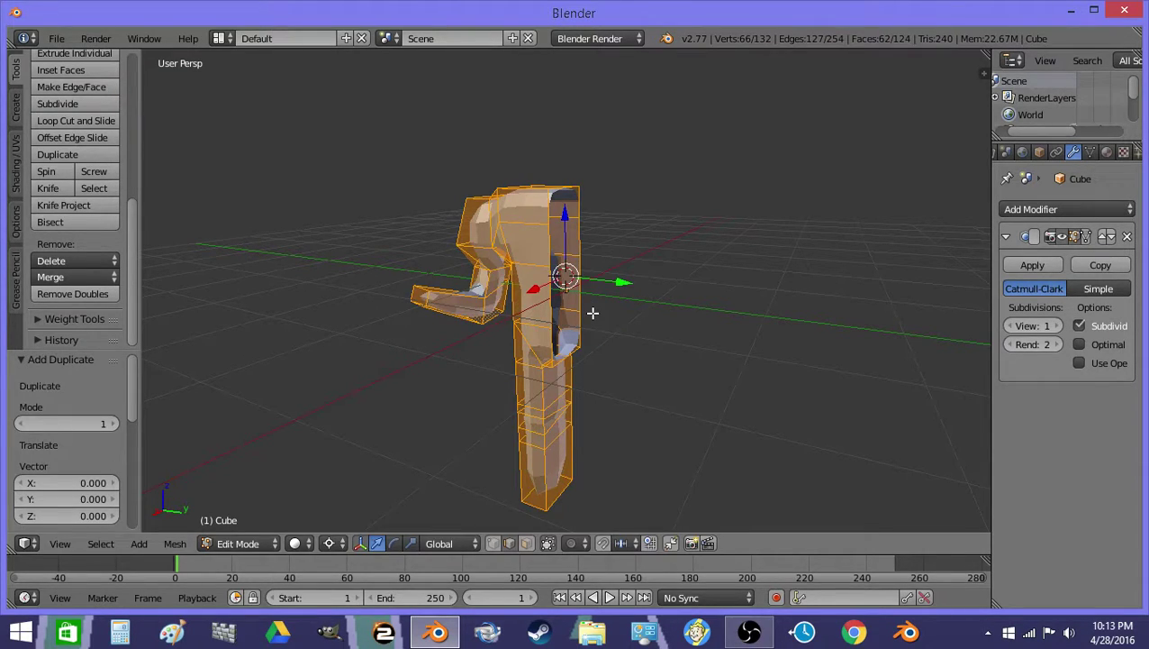
key("ctrl+m")
key("y")
left_click(592, 312)
Step: Flip the mirrored half's normals and remove doubles over the whole mesh to weld the centre seam
key("ctrl+f")
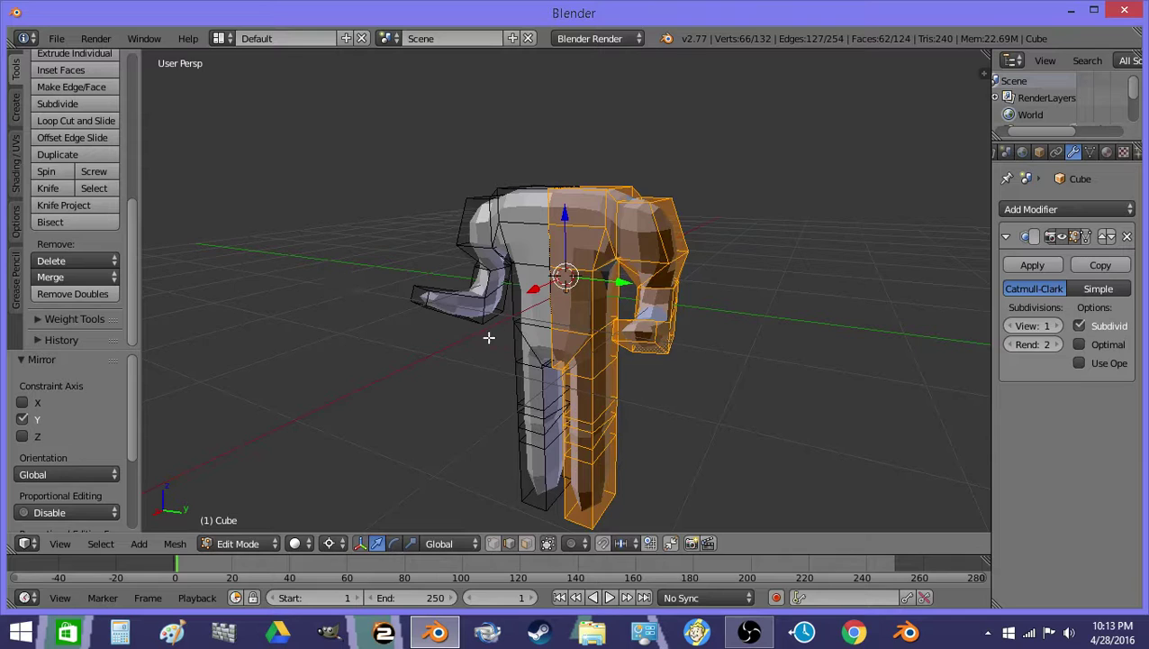
key("ctrl+f")
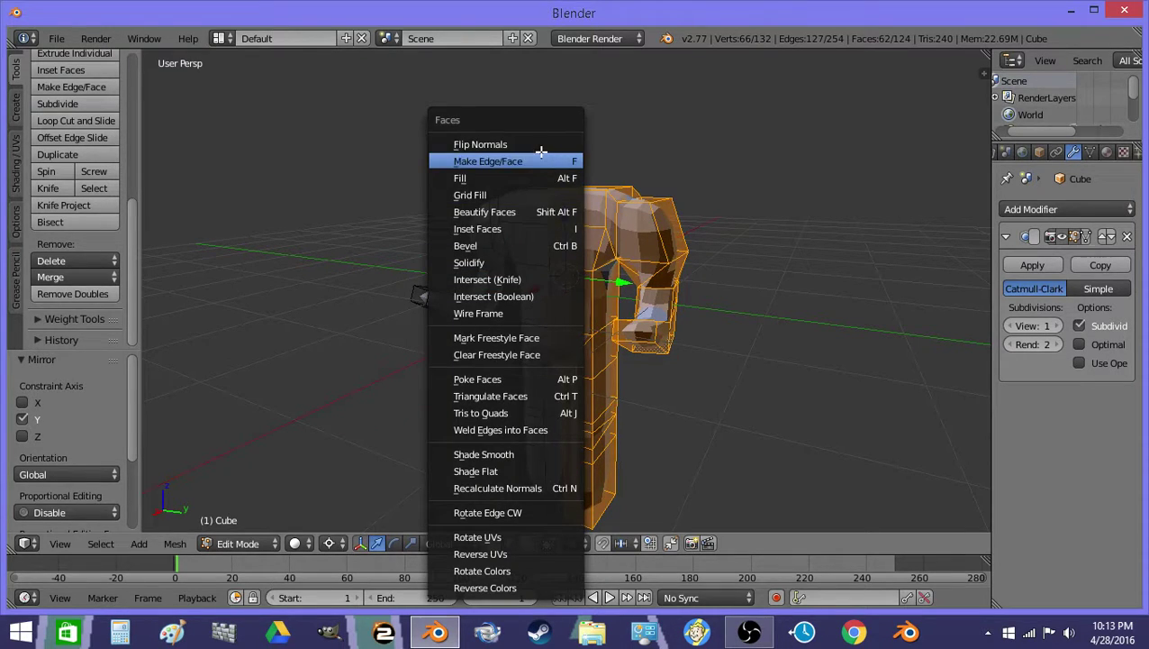
left_click(487, 142)
key("a")
left_click(62, 290)
key("Tab")
middle_click_drag(360, 325, 425, 330)
scroll(58, 146, "up", 3)
scroll(59, 152, "up", 2)
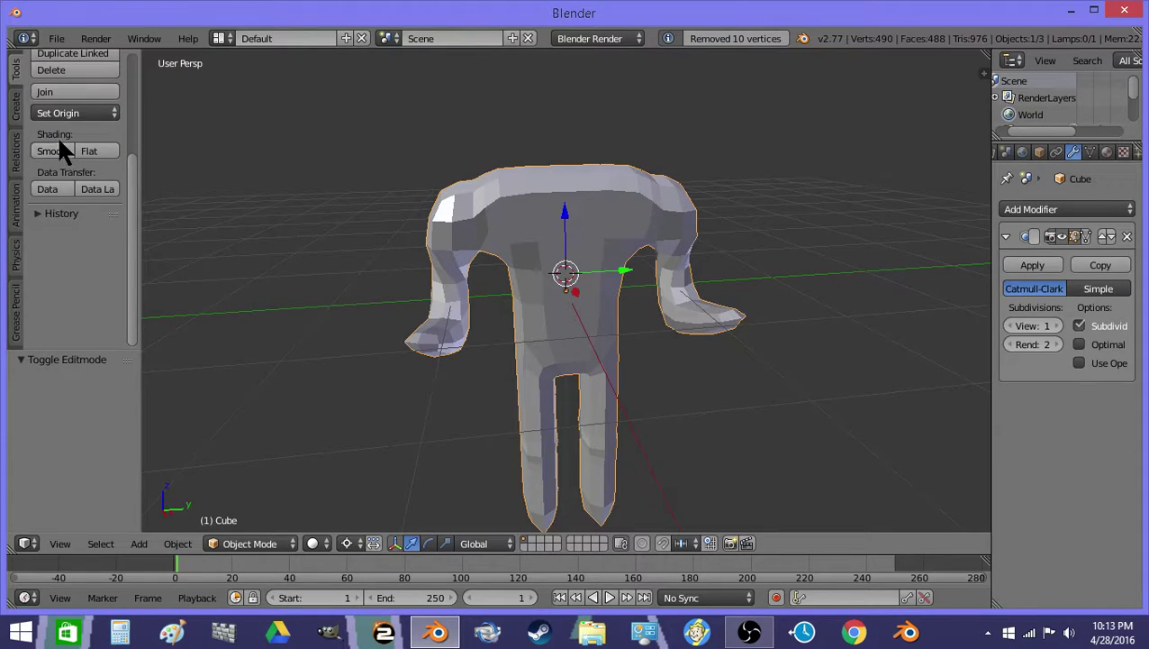
Step: Apply smooth shading to the whole body
left_click(54, 150)
mouse_move(257, 211)
middle_mouse_down()
mouse_move(426, 257)
mouse_move(526, 300)
mouse_move(451, 297)
mouse_move(490, 354)
mouse_move(422, 333)
middle_mouse_up()
Step: Select the full hip section in wireframe, scale it along Z and move it down about 0.205
key("Tab")
key("a")
middle_click_drag(532, 390, 575, 390)
scroll(596, 380, "up", 3)
key("z")
key("b")
left_click_drag(502, 412, 635, 330)
key("s")
key("z")
left_click(633, 331)
key("g")
key("z")
left_click(630, 351)
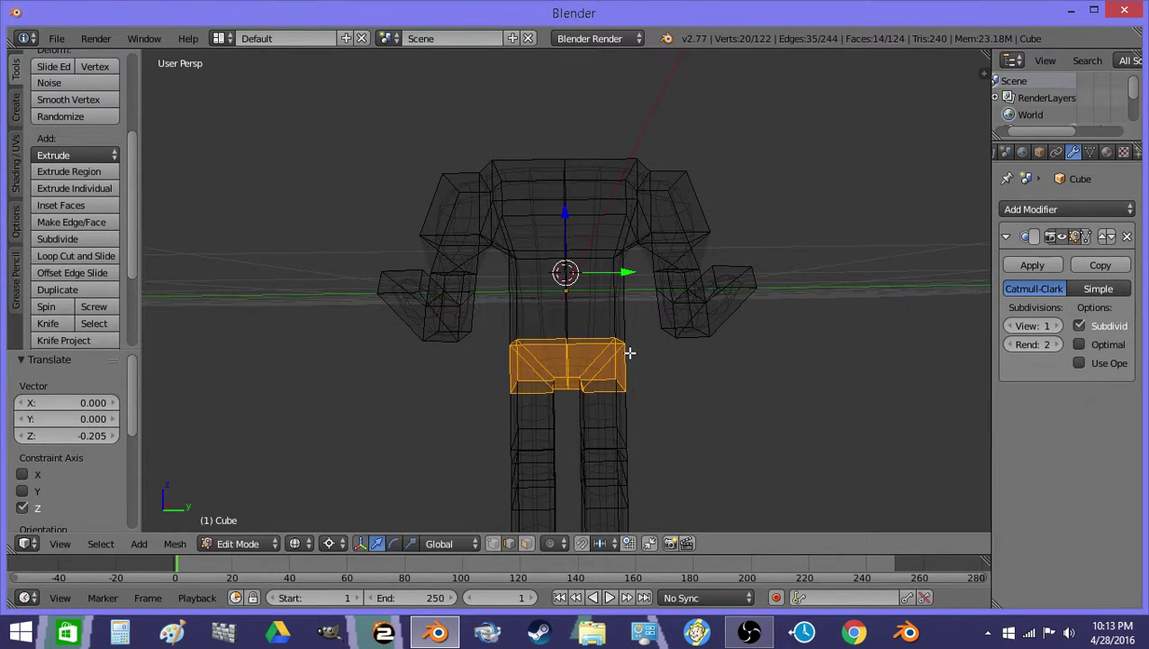
Step: Extrude the ring of waist faces in place and scale it along Z to about 0.719
key("a")
middle_click_drag(593, 319, 577, 328)
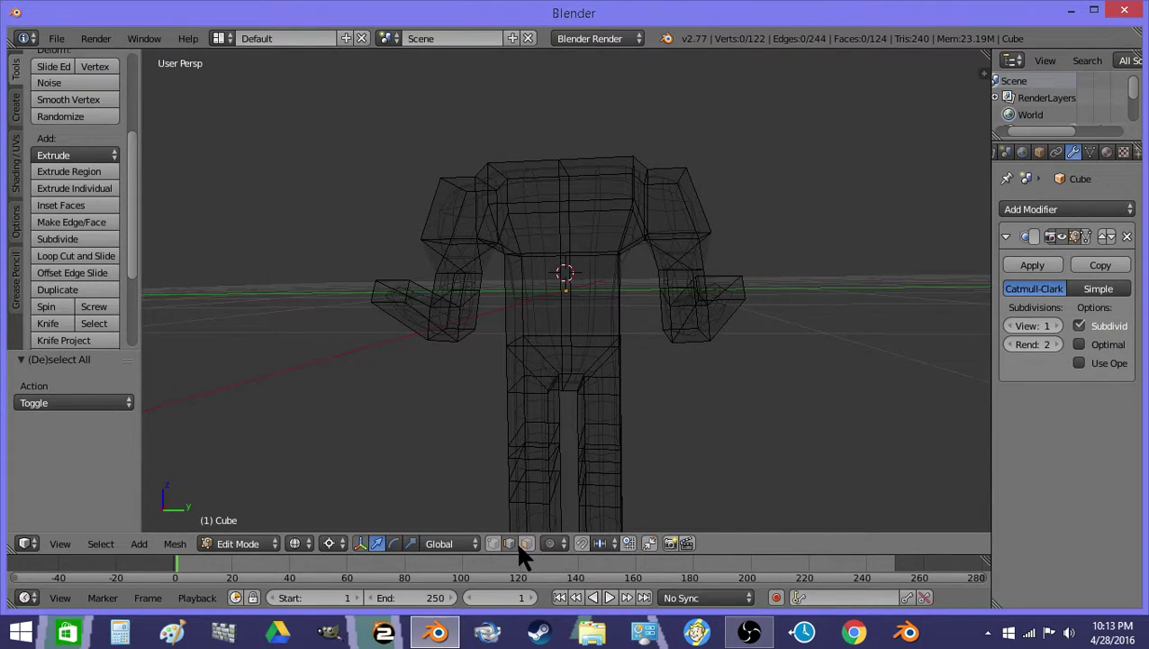
right_click(592, 302, "alt")
key("e")
right_click(630, 308)
key("s")
key("z")
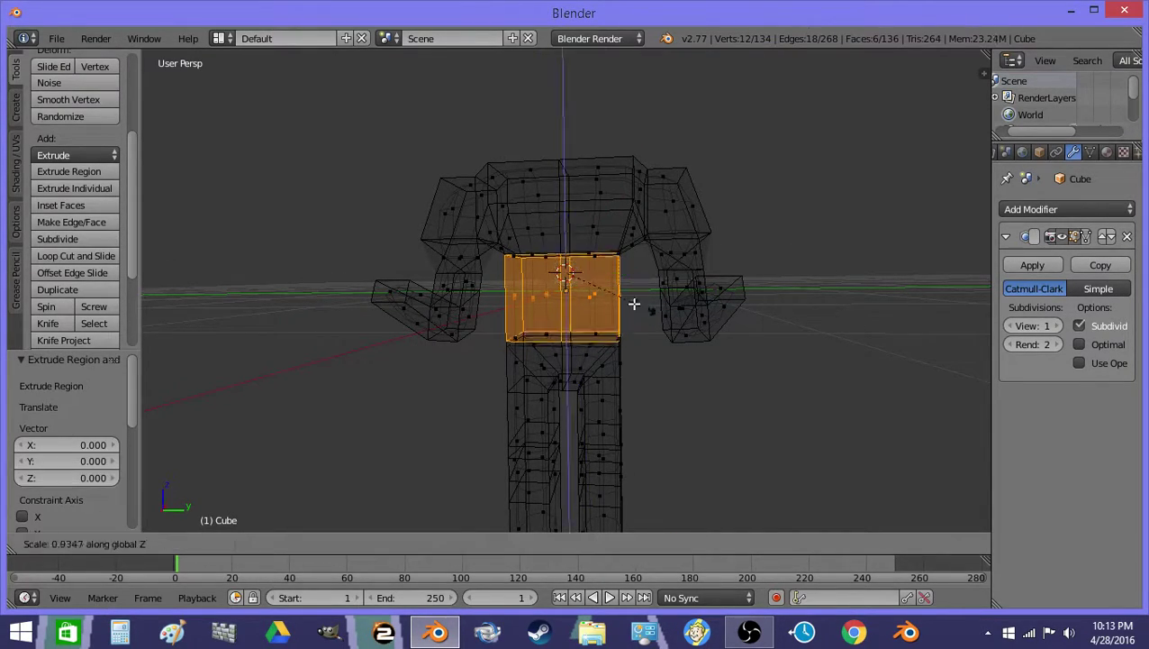
left_click(643, 314)
Step: Narrow the extruded waist section in X and Y and move it down about 0.053 on Z
key("s")
key("shift+z")
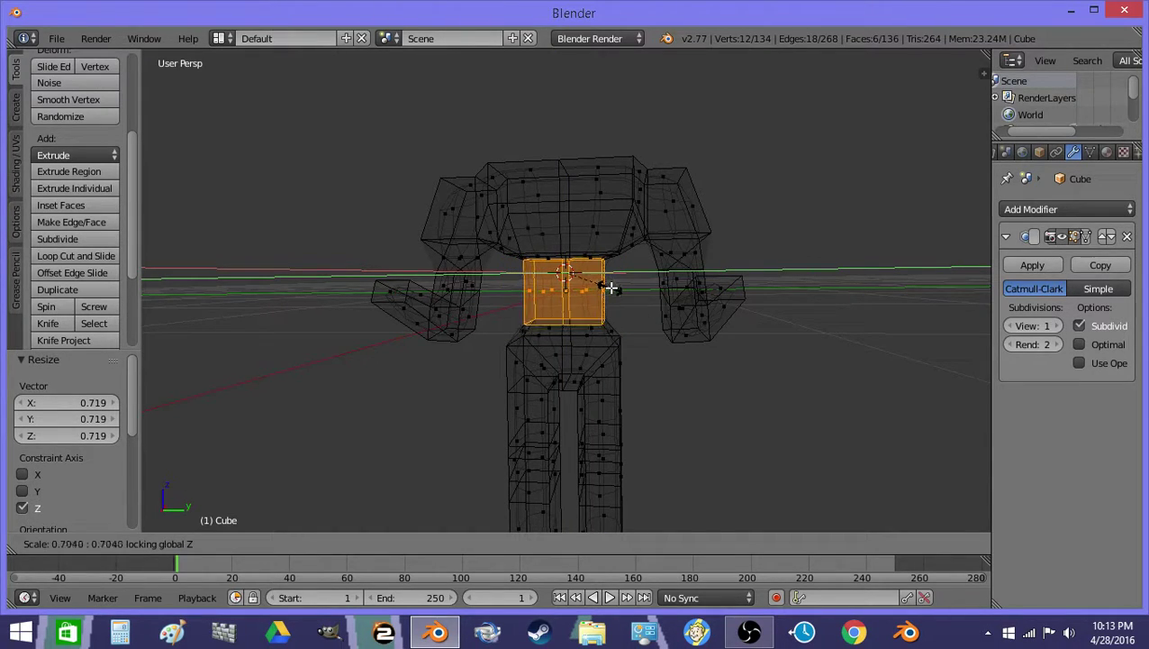
left_click(626, 290)
key("g")
key("z")
left_click(631, 300)
key("s")
key("shift+z")
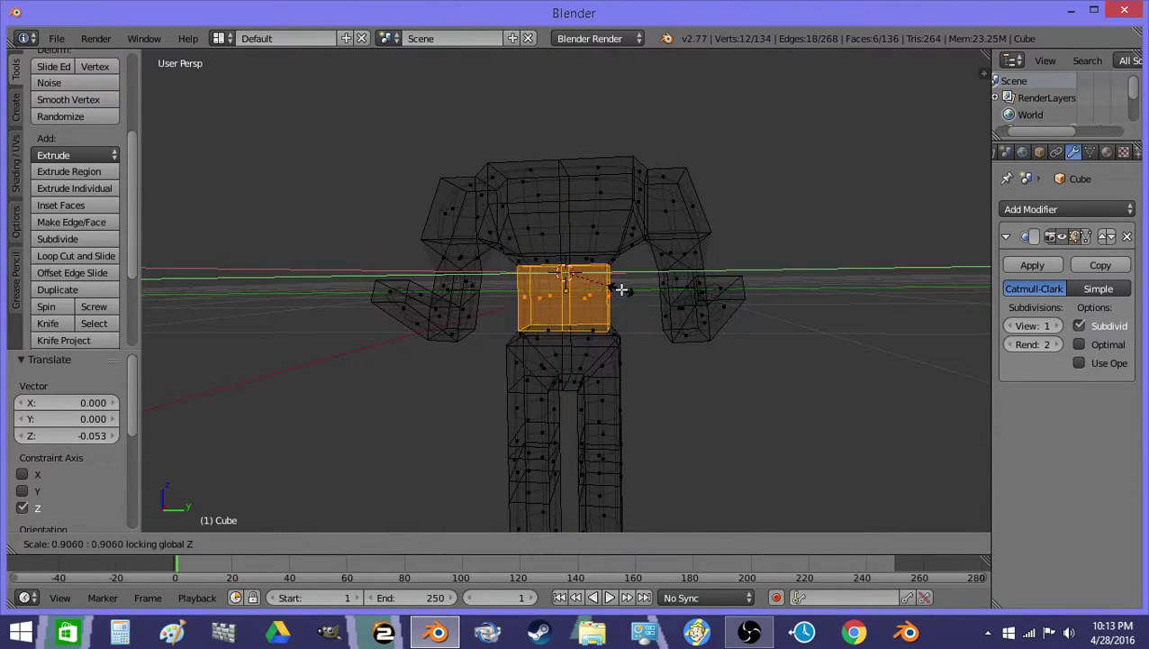
left_click(607, 287)
key("Tab")
key("z")
mouse_move(600, 285)
middle_mouse_down()
mouse_move(656, 282)
mouse_move(541, 283)
mouse_move(577, 311)
mouse_move(593, 285)
middle_mouse_up()
scroll(655, 282, "down", 3)
scroll(594, 286, "up", 4)
Step: Select both complete arms, scale them along Z to about 0.86 and move them down about 0.108
key("Tab")
key("z")
key("a")
key("b")
left_click_drag(397, 354, 508, 141)
key("b")
left_click_drag(708, 355, 620, 139)
middle_click_drag(614, 153, 630, 194)
key("s")
key("z")
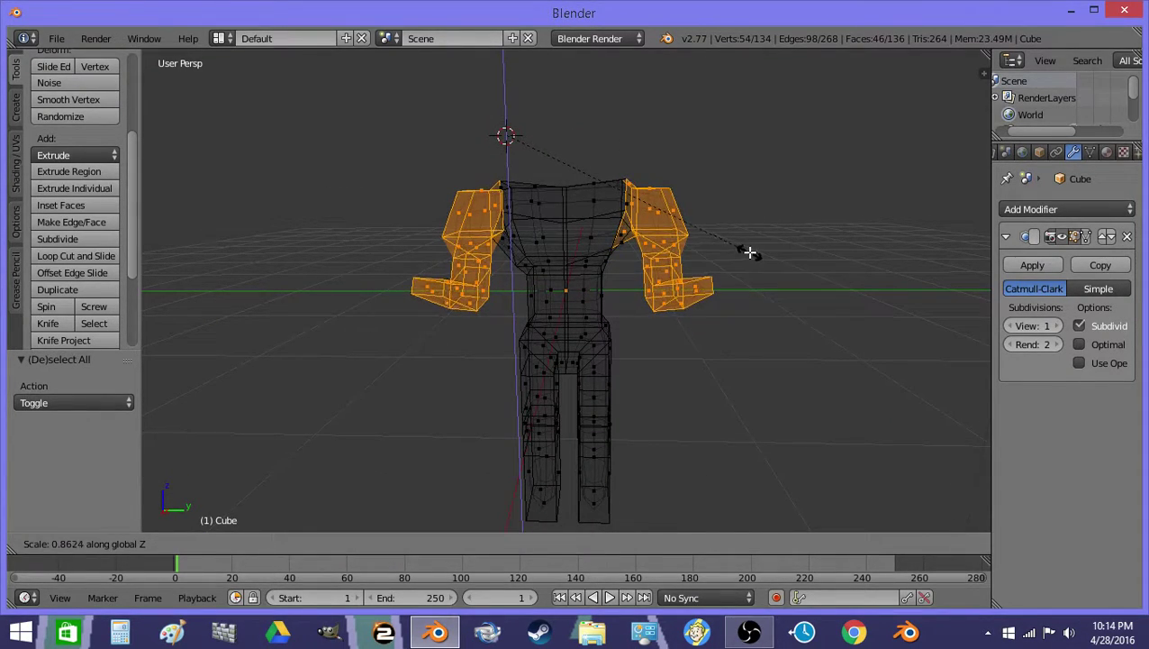
left_click(750, 252)
key("g")
key("z")
left_click(748, 260)
Step: Scale both arms uniformly to about 0.989 and make them slightly thinner along X
key("s")
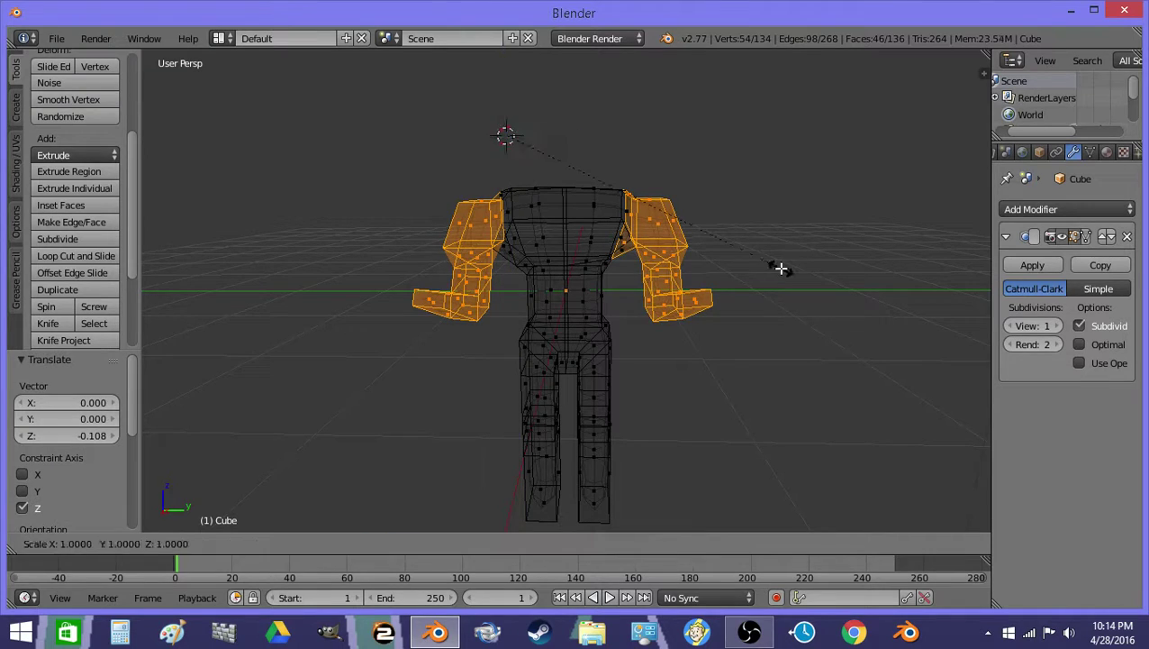
left_click(779, 268)
middle_click_drag(777, 267, 808, 298)
key("s")
key("x")
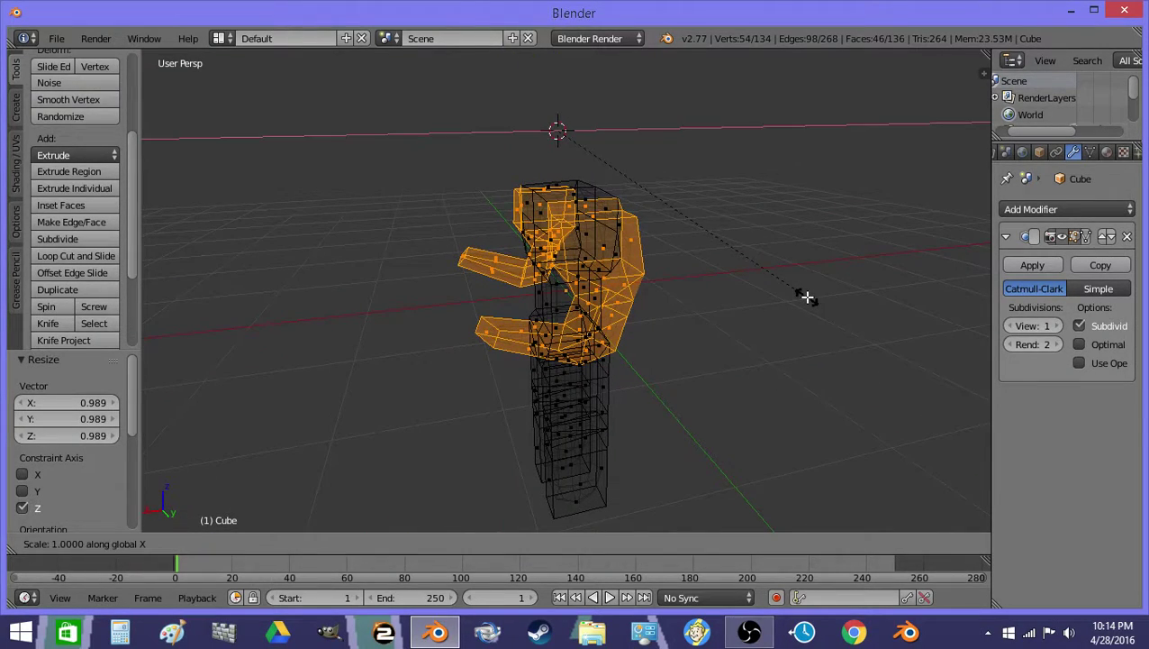
left_click(790, 289)
key("z")
key("Tab")
middle_click_drag(737, 289, 810, 278)
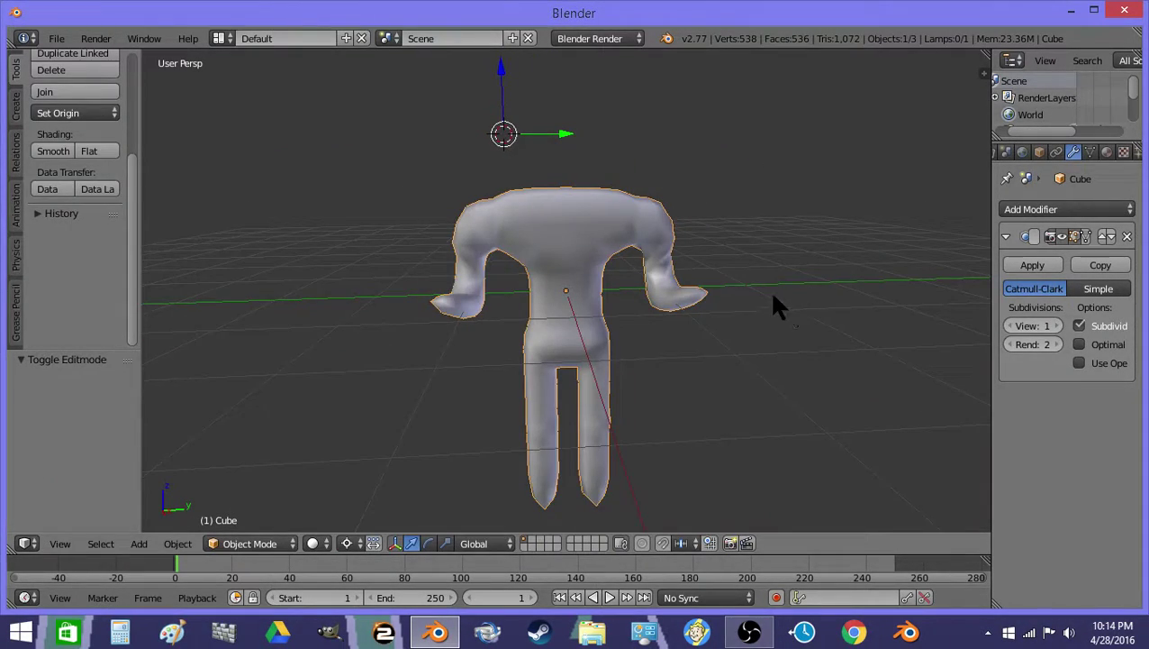
Step: Snap the 3D cursor to the centre of the two selected arms
key("Tab")
key("s")
key("y")
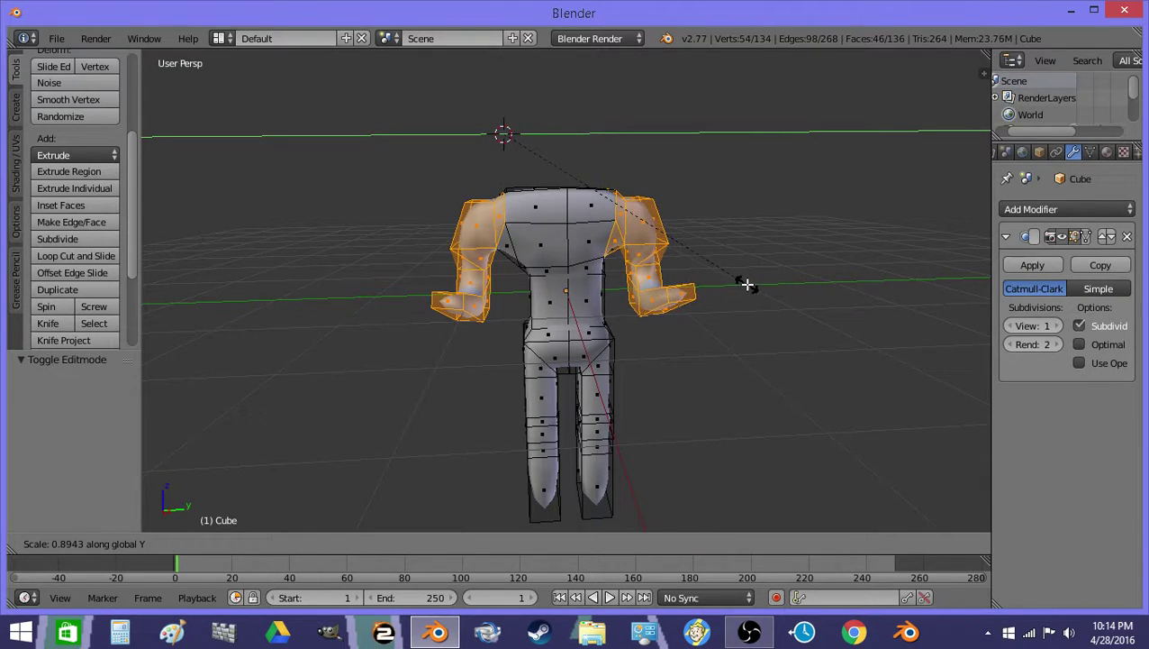
right_click(748, 284)
key("shift+s")
left_click(747, 283)
Step: Try to bring both arms closer to the torso by scaling them along Y about the 3D cursor
key("s")
key("y")
right_click(726, 293)
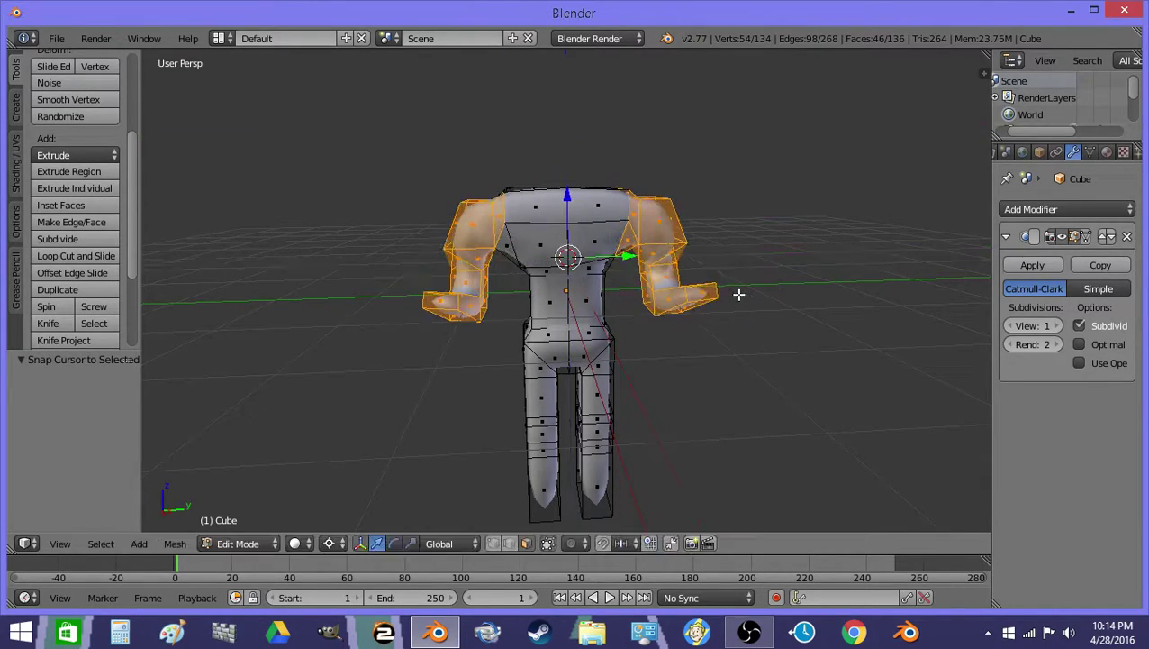
key("s")
key("y")
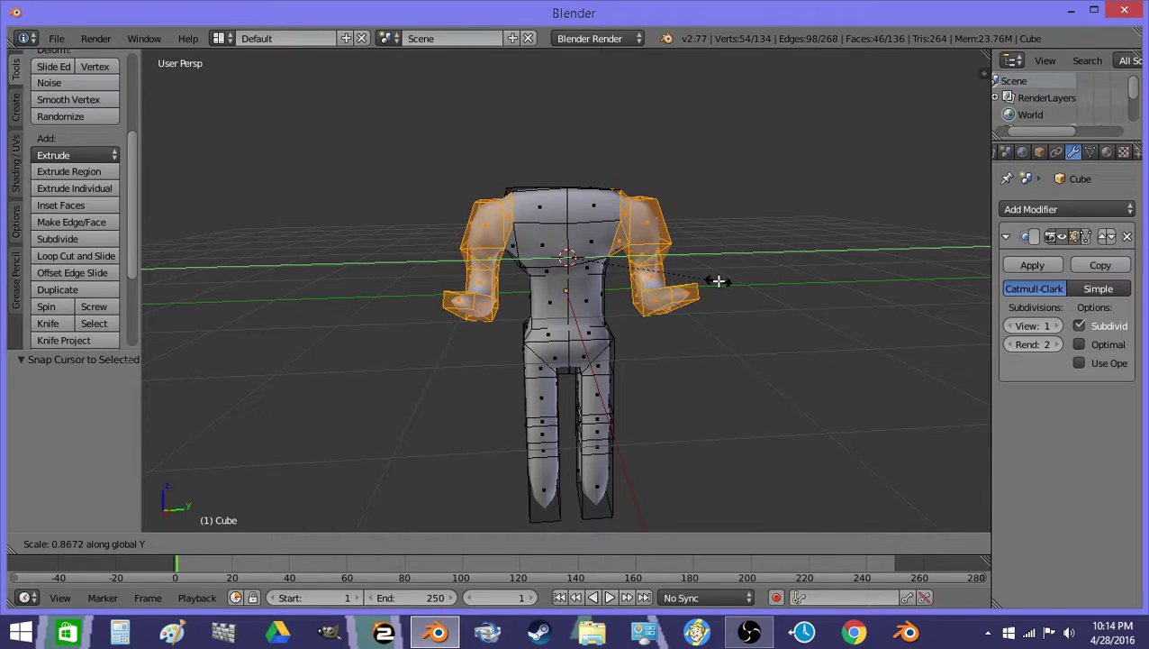
left_click(708, 253)
key("ctrl+z")
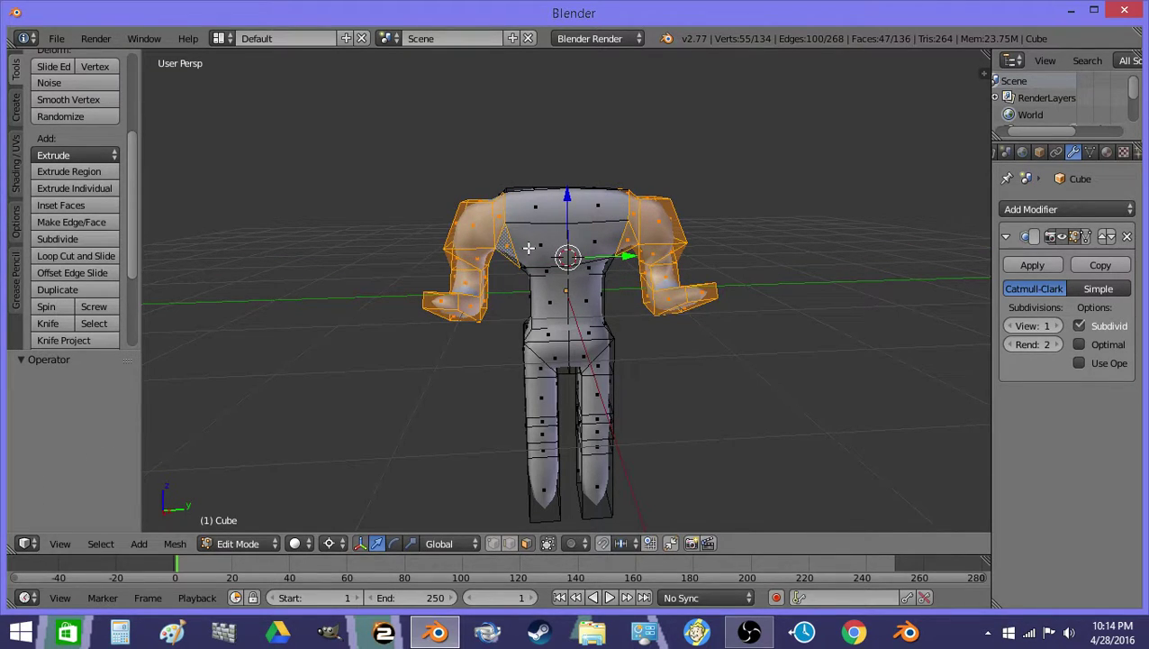
Step: Add the adjoining shoulder and armpit faces to the arm selection and scale everything down uniformly
key("s")
right_click(514, 264)
key("z")
mouse_move(513, 264)
middle_mouse_down()
mouse_move(608, 291)
mouse_move(762, 274)
mouse_move(632, 261)
middle_mouse_up()
key("z")
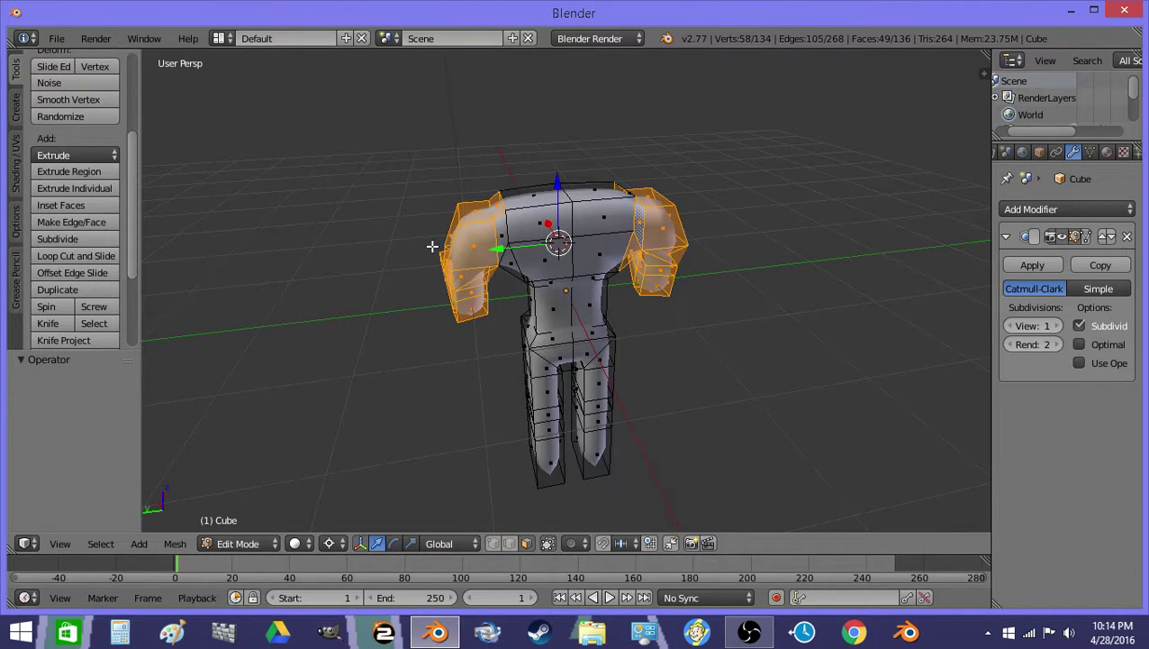
middle_click_drag(511, 267, 535, 247)
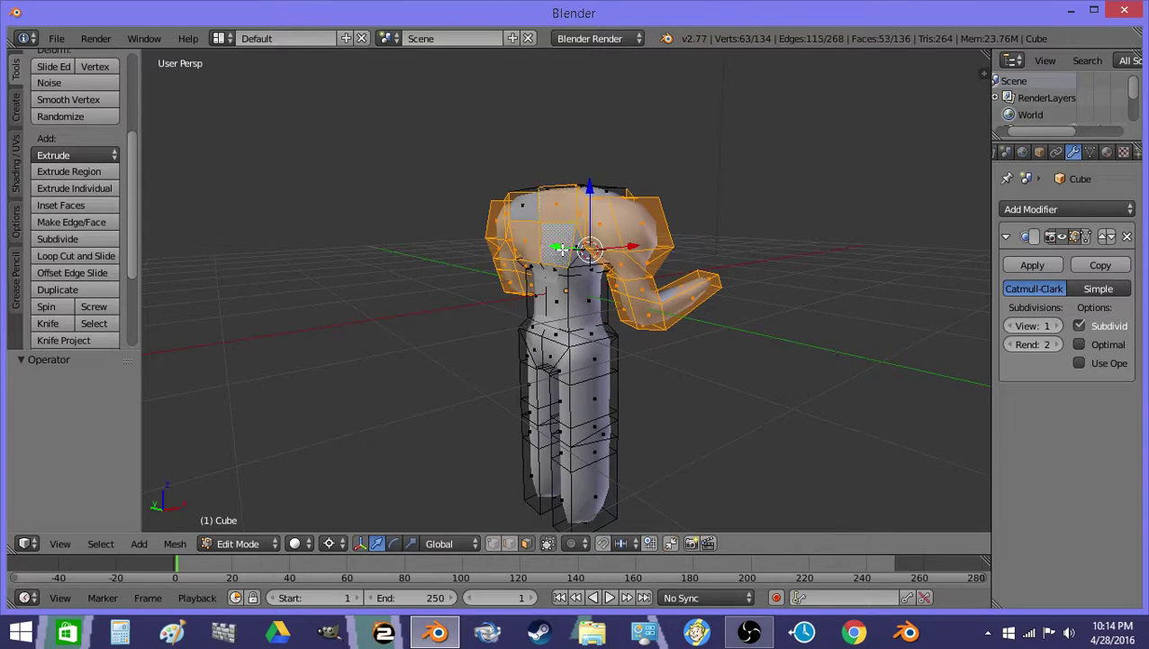
middle_click_drag(631, 242, 718, 295)
key("s")
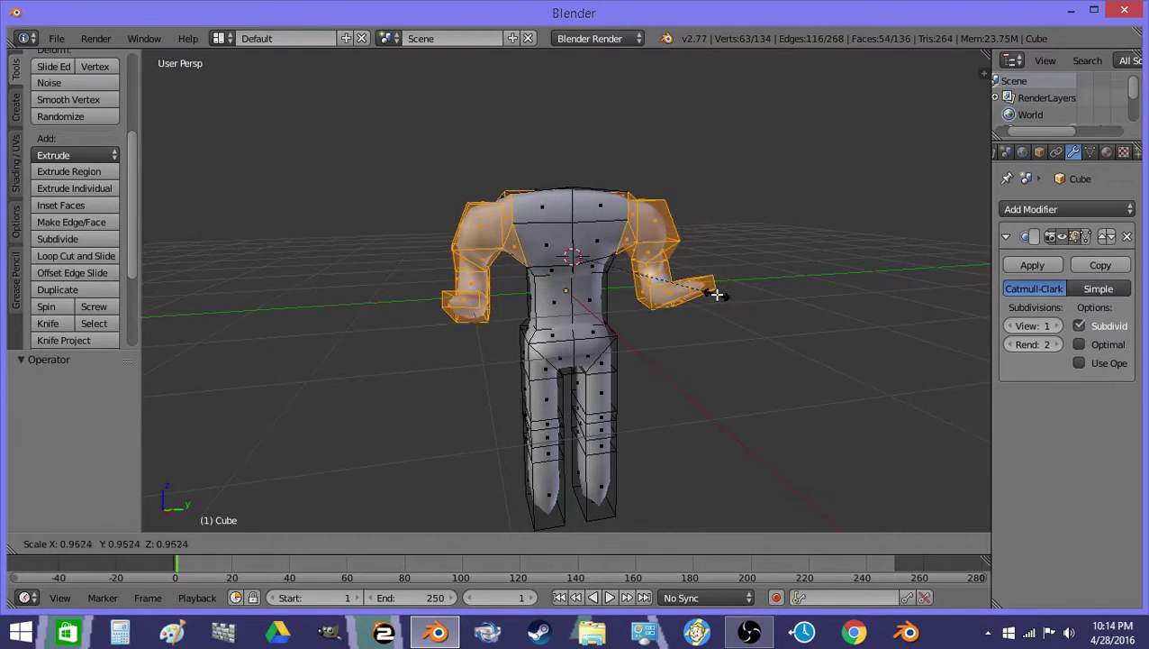
left_click(702, 288)
key("Tab")
middle_click_drag(703, 289, 566, 432)
Step: Move the selected leg geometry near the knees along the X axis
key("Tab")
key("z")
mouse_move(540, 504)
middle_mouse_down()
mouse_move(595, 465)
mouse_move(672, 436)
mouse_move(589, 484)
mouse_move(597, 514)
middle_mouse_up()
right_click(569, 448)
key("g")
key("y")
key("x")
left_click(662, 434)
scroll(662, 434, "down", 2)
key("a")
Step: Select the bottom end faces of both legs and snap the 3D cursor to them
left_click(526, 542)
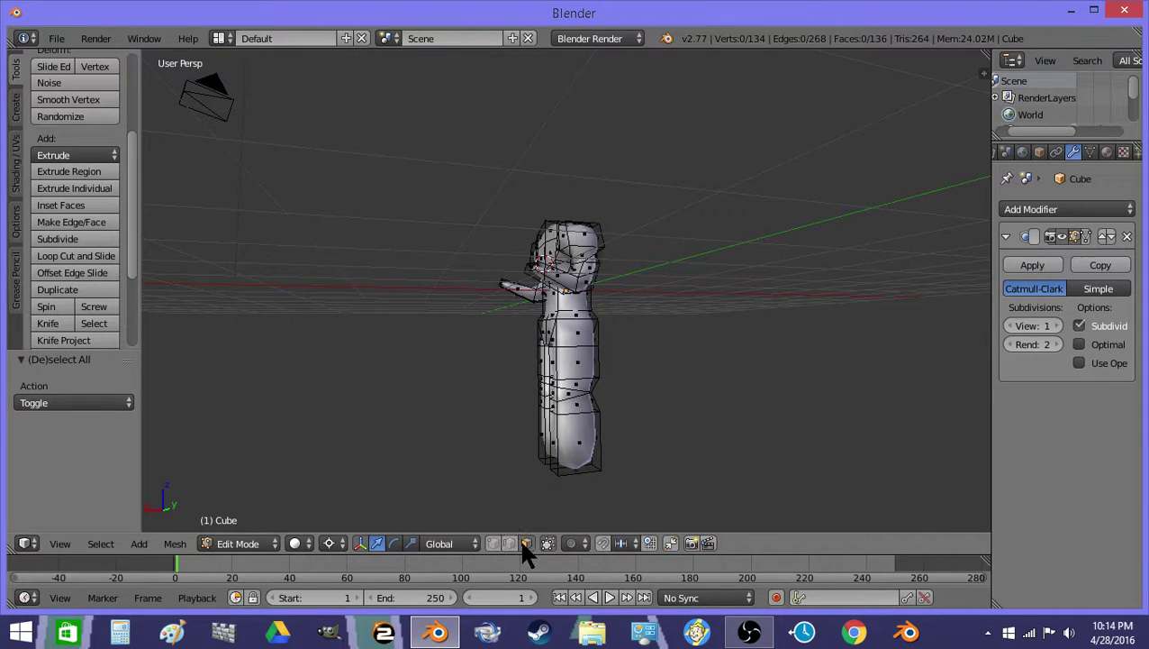
key("z")
right_click(562, 474)
key("s")
key("shift+z")
right_click(669, 494)
left_click(670, 495)
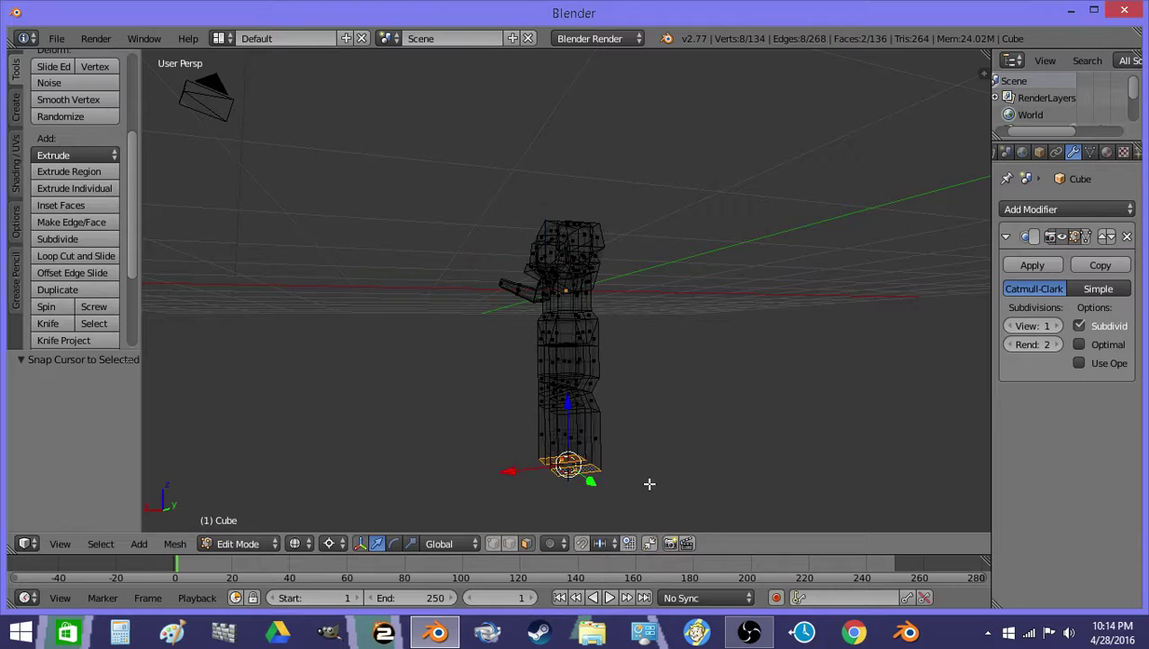
Step: Set the pivot point to Individual Origins and shrink both leg end faces in X and Y
left_click(335, 543)
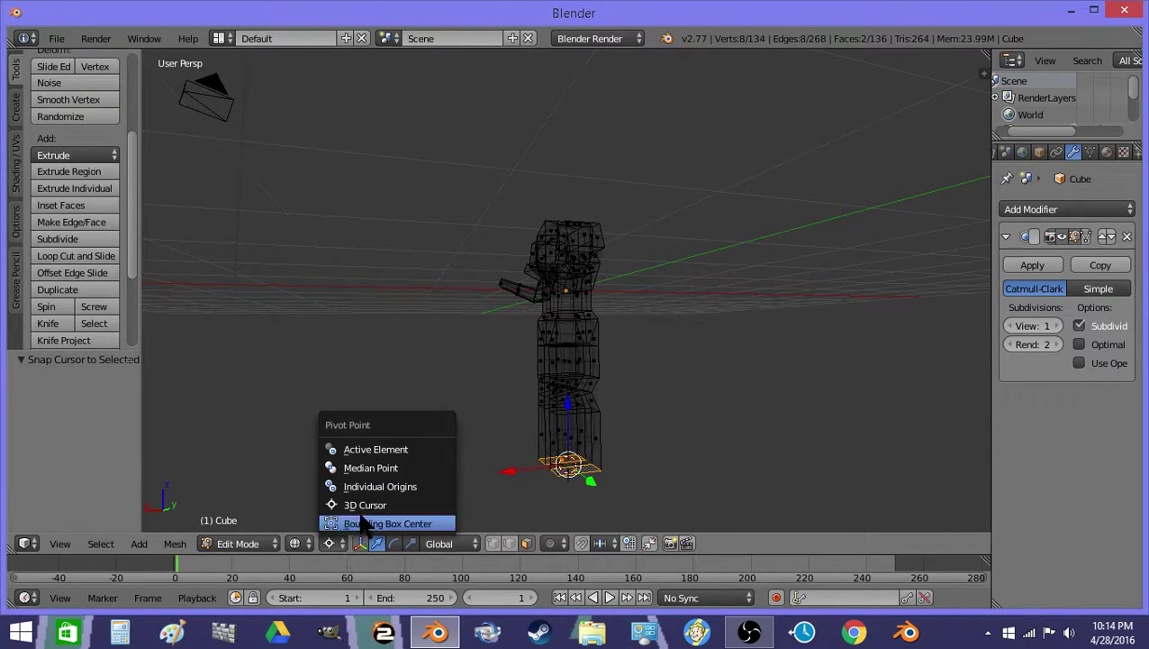
left_click(367, 504)
key("s")
key("shift+z")
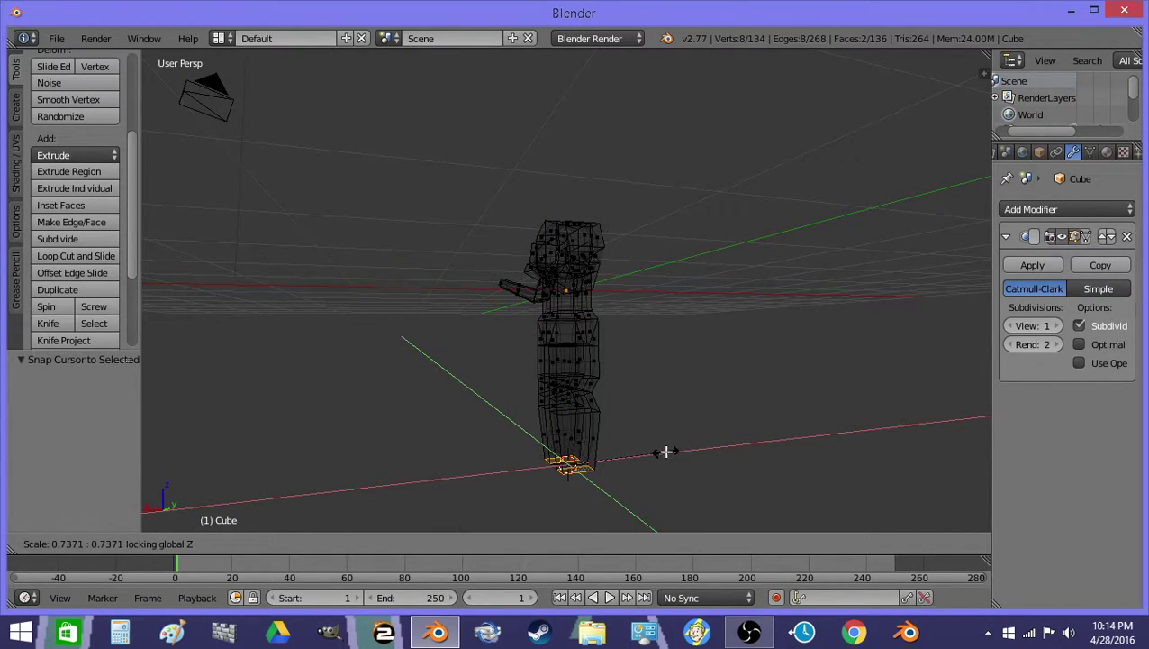
left_click(636, 446)
key("z")
key("a")
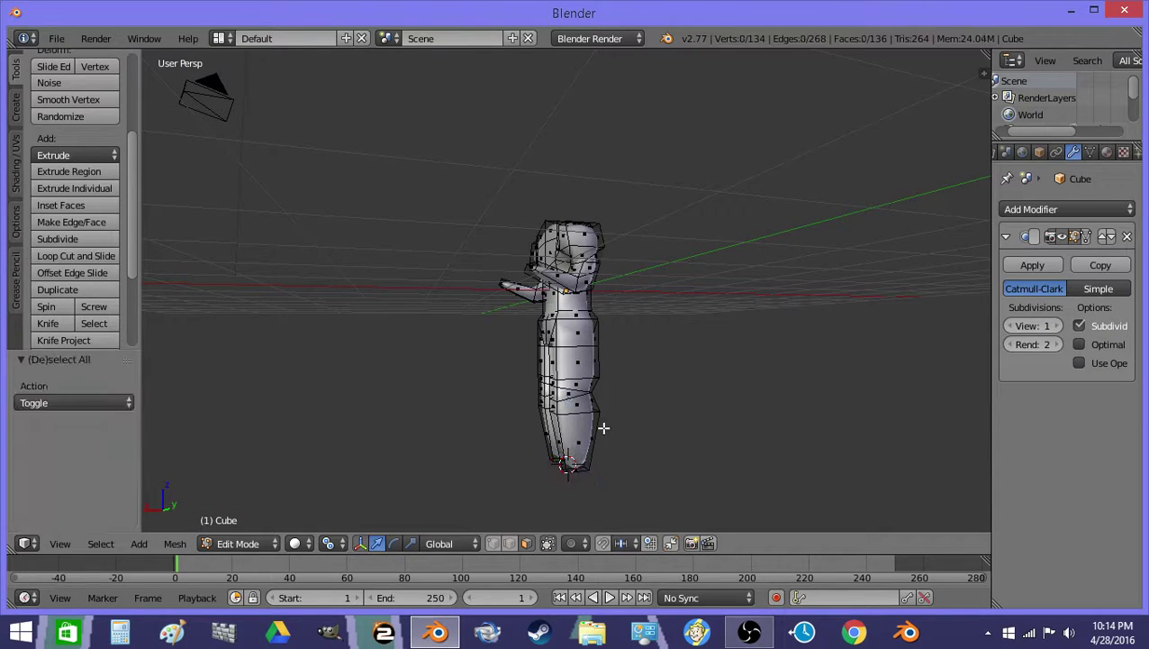
Step: Select the face rings around both lower legs and scale them in X and Y to about 0.75
right_click(595, 432, "alt")
right_click(539, 431, "alt+shift")
key("s")
key("shift+z")
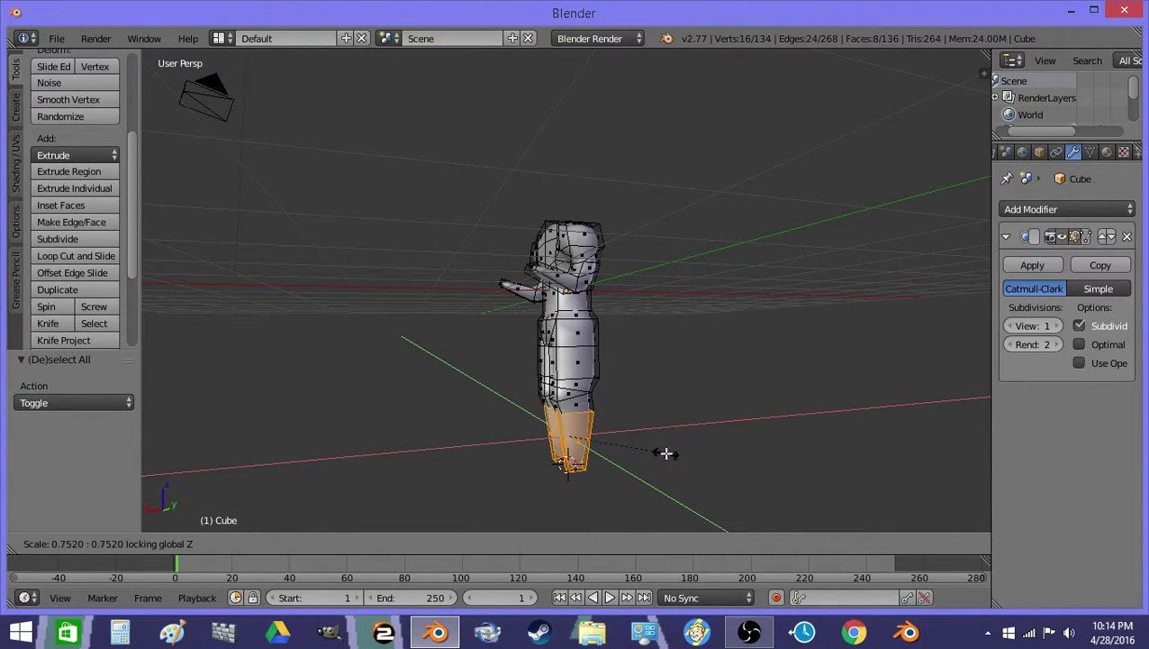
left_click(666, 453)
key("Tab")
middle_click_drag(647, 430, 769, 429)
scroll(590, 428, "up", 2)
Step: Select the face rings around both thighs and make them thinner along X
key("Tab")
key("a")
right_click(585, 401, "alt")
right_click(618, 368, "alt+shift")
right_click(518, 368, "alt+shift")
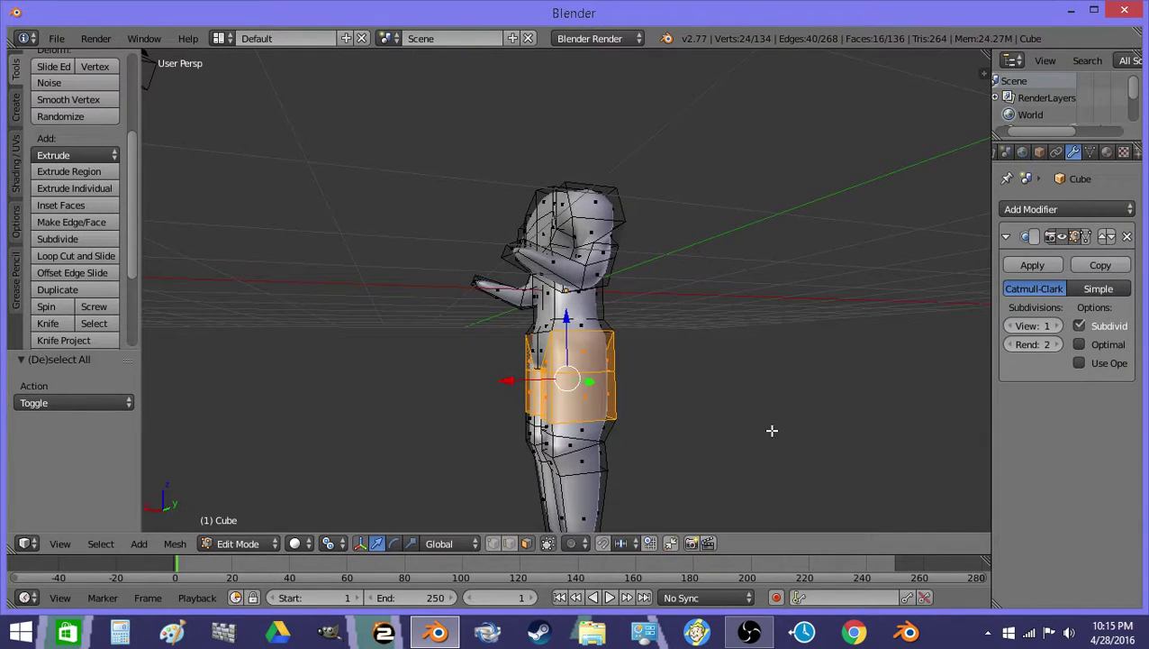
key("s")
key("x")
left_click(728, 406)
key("Tab")
middle_click_drag(662, 393, 572, 461)
scroll(581, 414, "up", 2)
Step: Extrude the bottom end faces of both legs downward about 0.135 to start the feet
key("Tab")
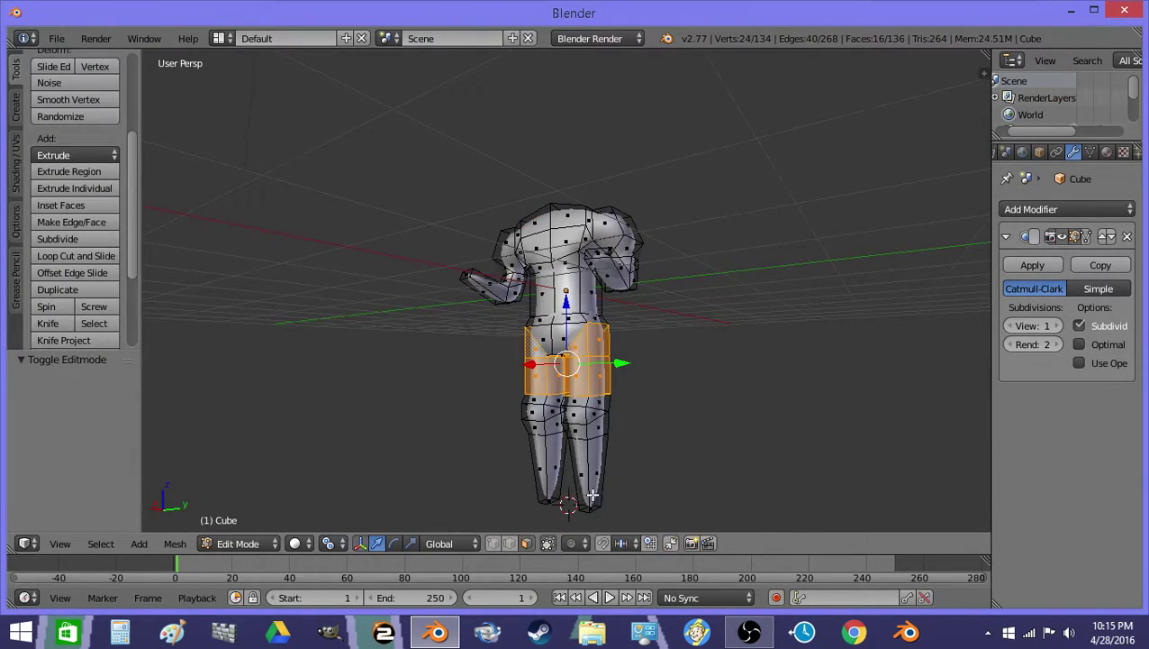
right_click(591, 494)
key("z")
right_click(587, 508)
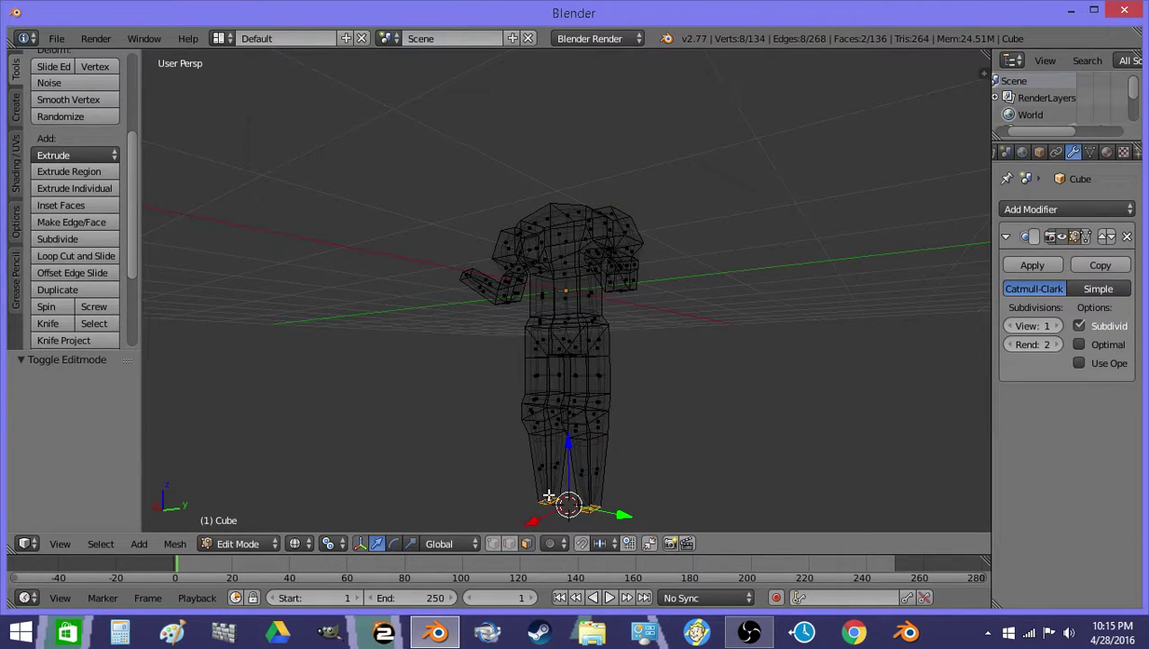
key("e")
left_click(549, 507)
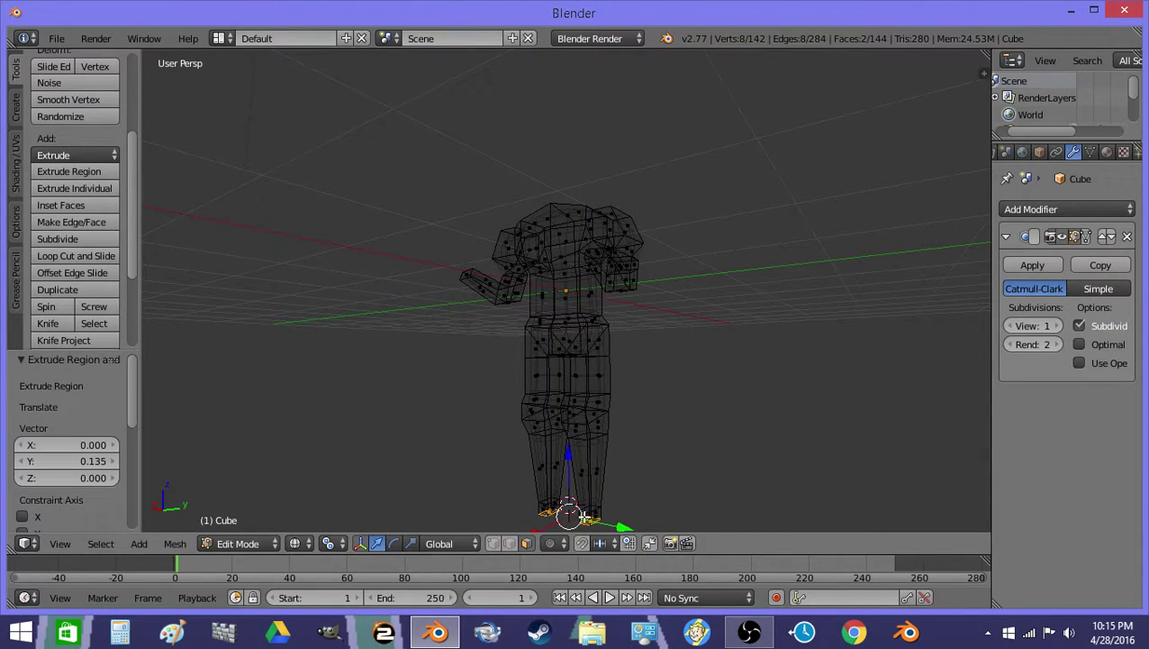
Step: Extrude the front faces of both foot blocks forward about 0.367
key("e")
left_click(557, 510)
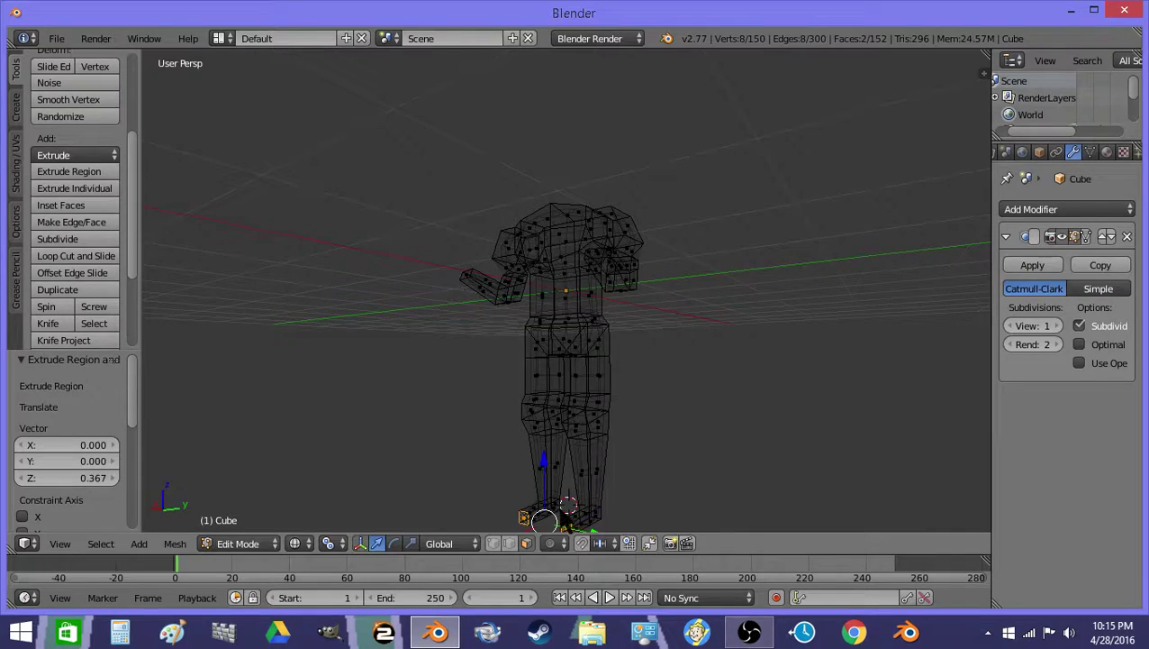
key("Tab")
key("Tab")
key("a")
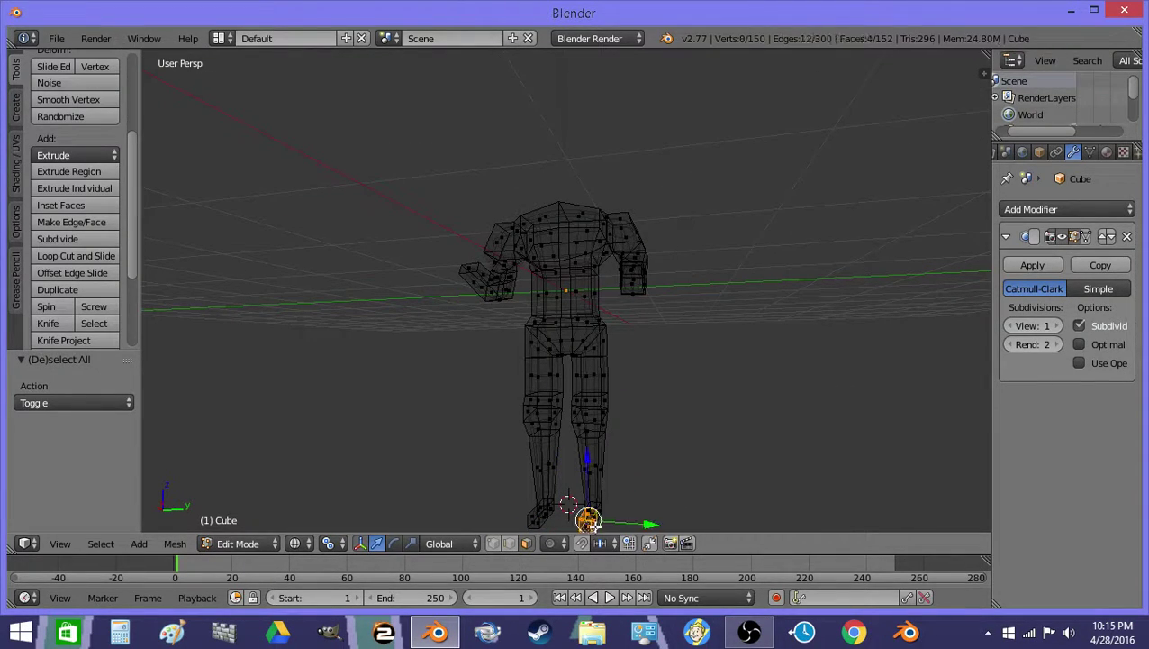
Step: Select the face rings of both feet and widen them along Y
right_click(539, 521, "alt")
right_click(593, 521, "alt+shift")
key("s")
key("y")
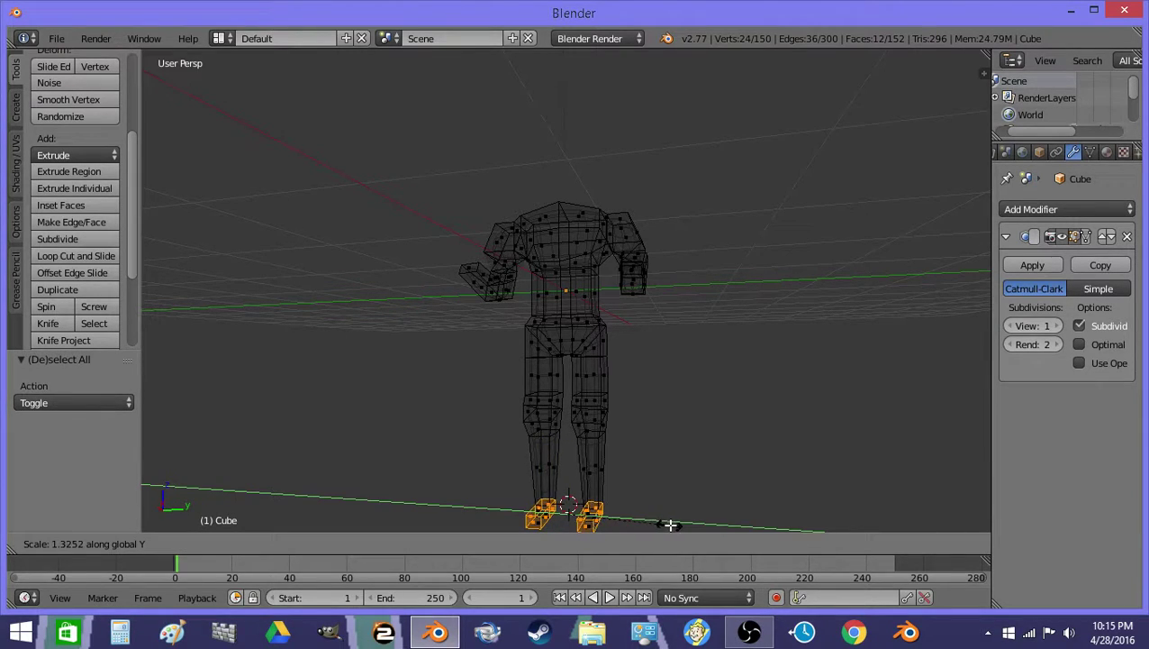
left_click(685, 526)
key("Tab")
middle_click_drag(608, 449, 526, 440)
Step: Extrude the face rings around both lower legs, between the knees and the feet
key("z")
key("Tab")
middle_click_drag(580, 488, 622, 495)
key("a")
right_click(577, 486, "alt")
right_click(550, 490, "alt+shift")
key("e")
left_click(618, 492)
Step: Scale the face rings around both lower legs to about 0.77 in X and Y, and about 0.76 along Z
key("s")
key("shift+z")
left_click(671, 473)
key("s")
key("z")
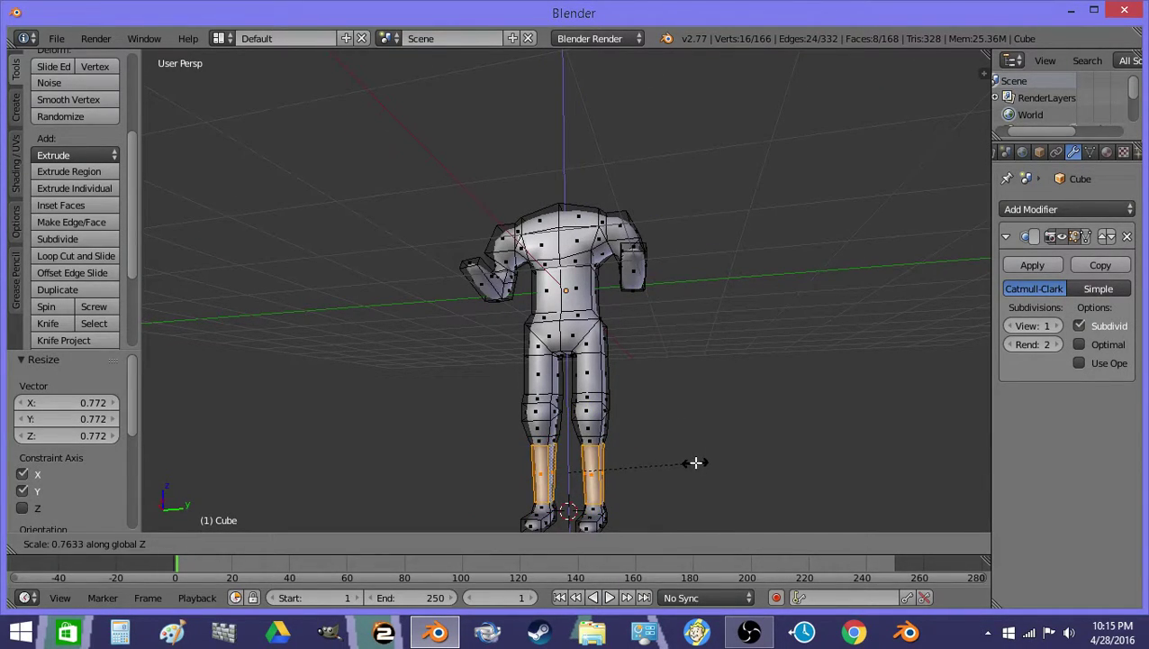
left_click(696, 462)
key("Tab")
middle_click_drag(641, 442, 554, 474)
key("Tab")
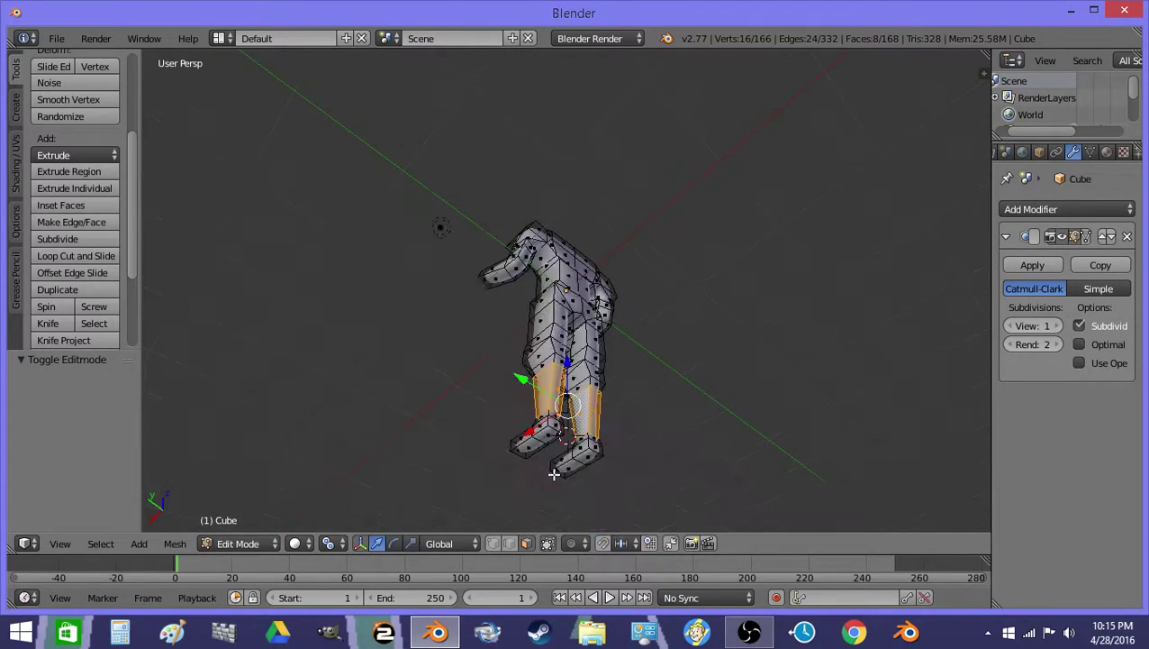
Step: Extrude the heel faces of both feet about 0.029 and scale them down slightly
right_click(549, 422)
key("e")
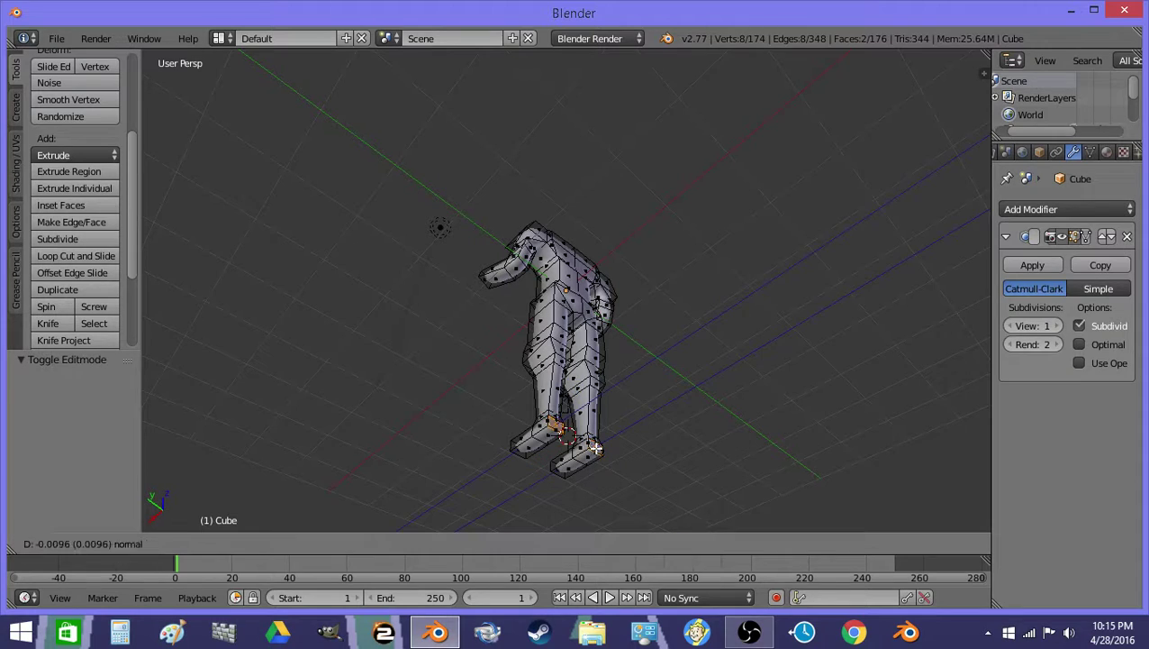
left_click(600, 448)
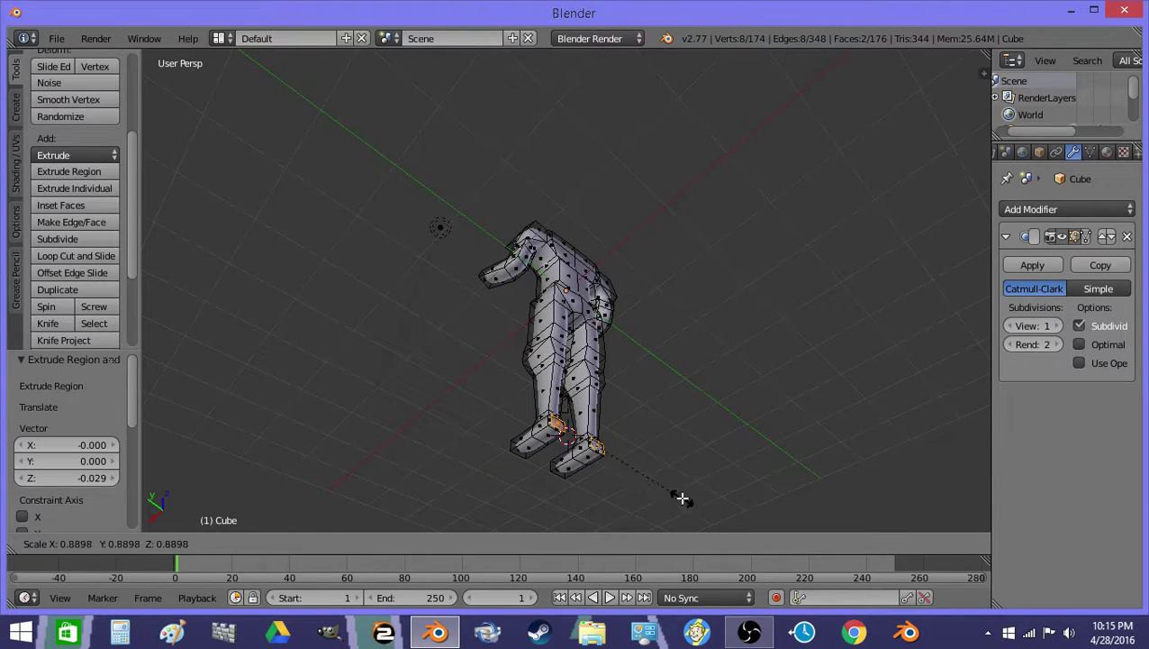
key("Tab")
middle_click_drag(610, 415, 532, 436)
key("Tab")
scroll(611, 408, "up", 2)
scroll(611, 409, "down", 3)
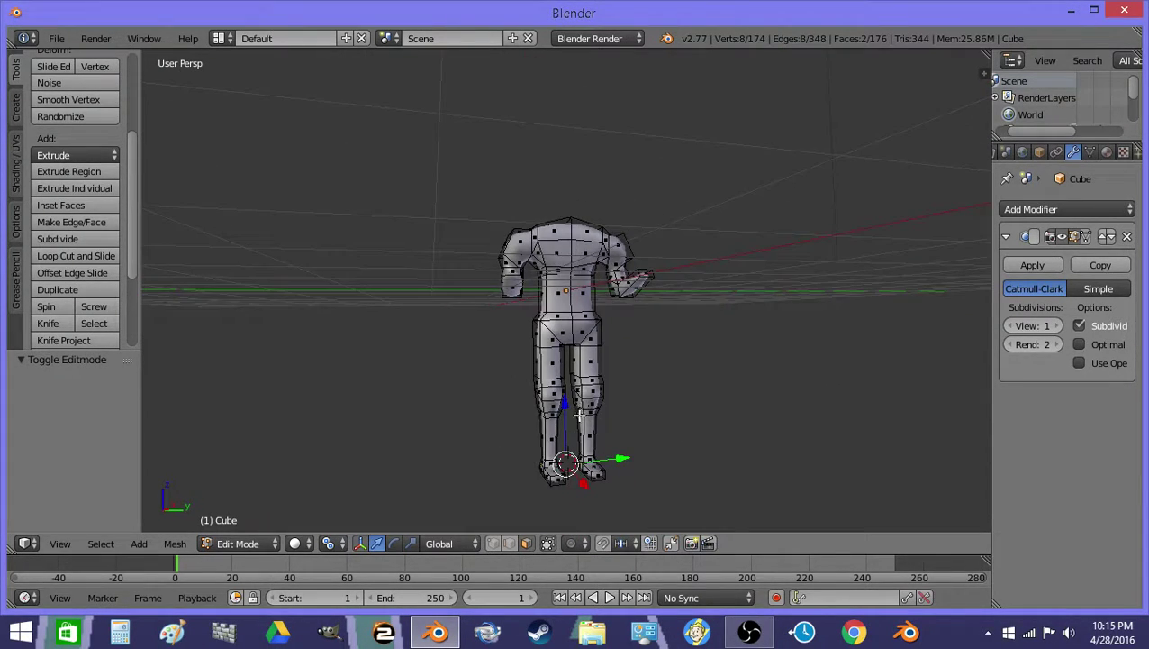
Step: Switch to wireframe shading and try box-selecting one half of the body, clearing the leftover selection
key("z")
key("b")
mouse_move(485, 516)
left_mouse_down()
mouse_move(528, 257)
mouse_move(567, 148)
left_mouse_up()
key("x")
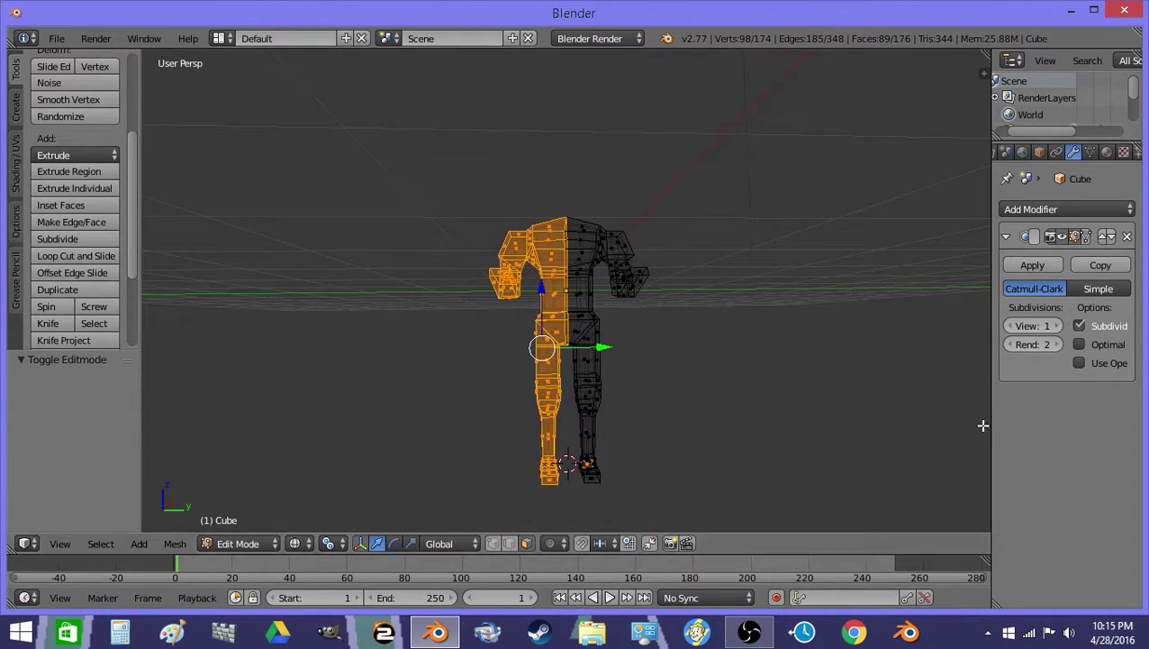
key("a")
key("a")
Step: Box-select the -Y half of the body, exclude the crotch face that crosses the centre line, and delete the selected half
key("b")
left_click_drag(454, 514, 564, 167)
key("x")
key("Escape")
middle_click_drag(641, 306, 597, 322)
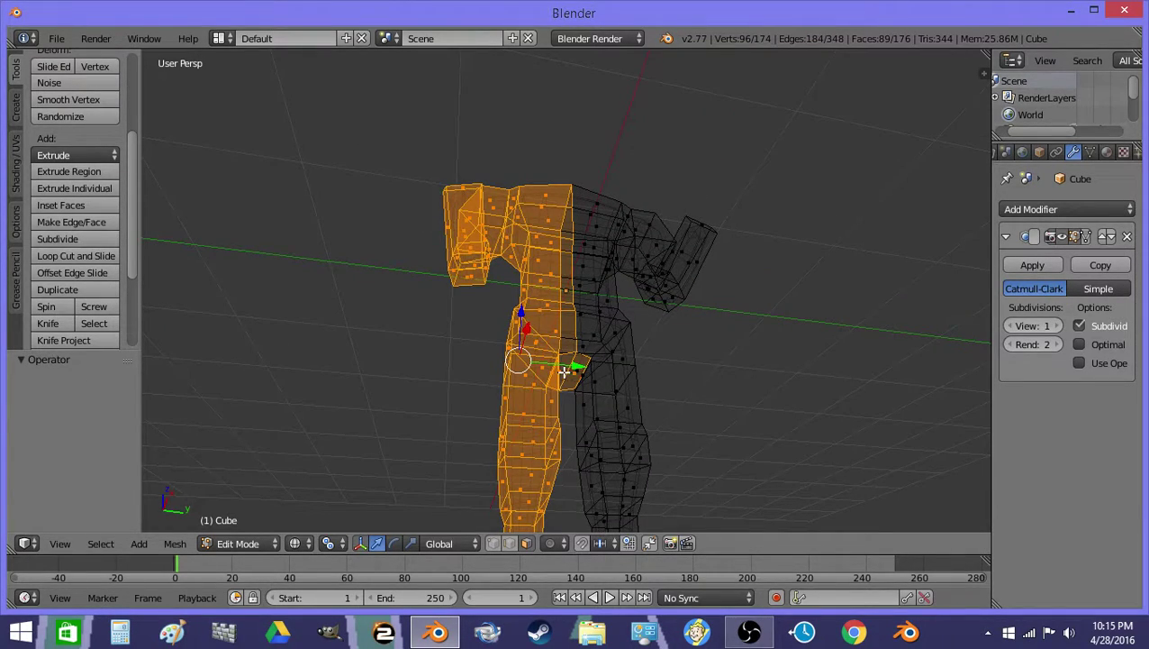
key("x")
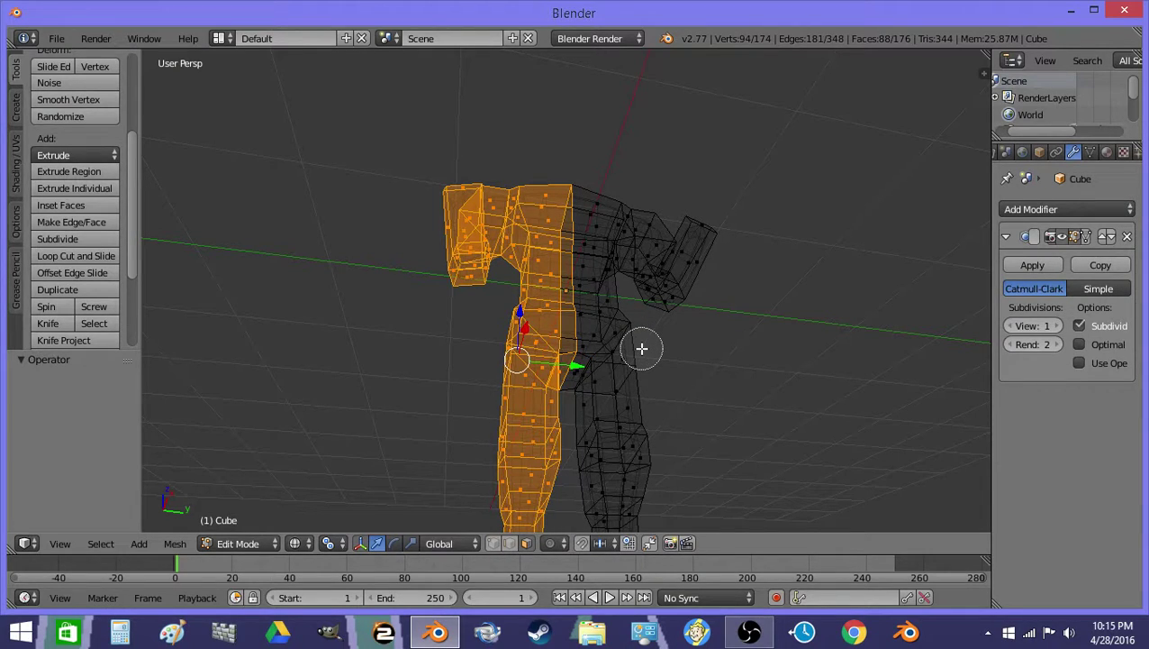
scroll(584, 360, "down", 2)
middle_click_drag(666, 326, 640, 399)
scroll(528, 324, "down", 1)
middle_click_drag(527, 324, 562, 352)
key("x")
left_click(549, 342)
Step: Snap the 3D cursor to the body object's origin and set the pivot point to 3D Cursor for mesh editing
key("a")
key("a")
key("Tab")
key("shift+s")
key("Escape")
right_click(590, 326)
key("shift+s")
left_click(594, 354)
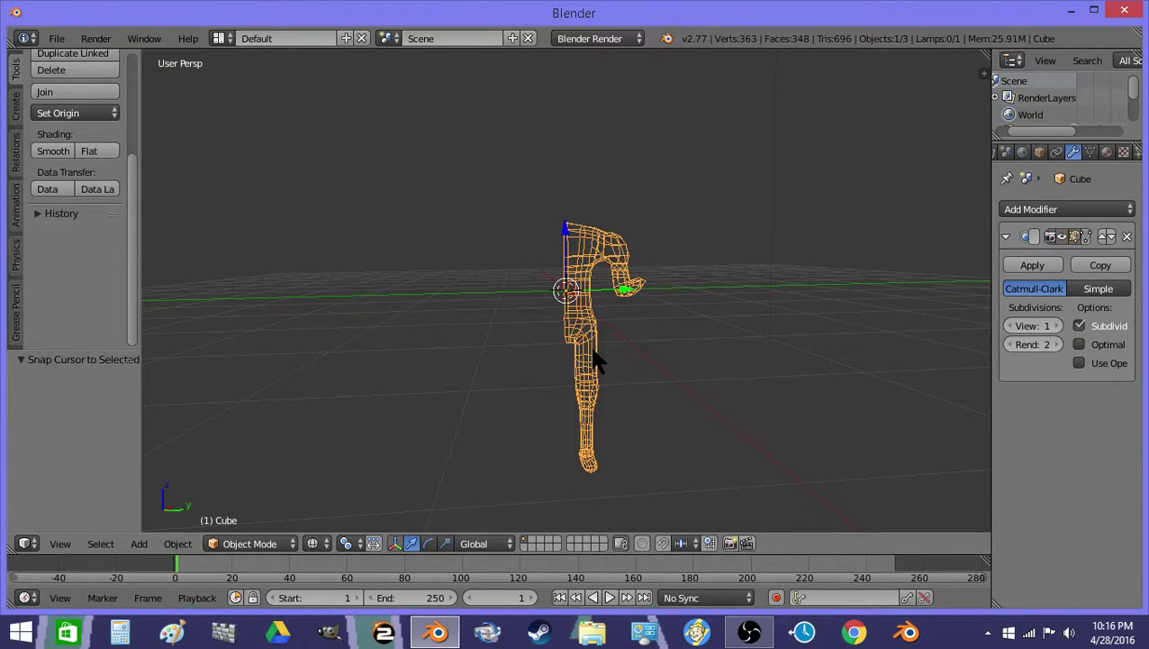
key("Tab")
left_click(340, 544)
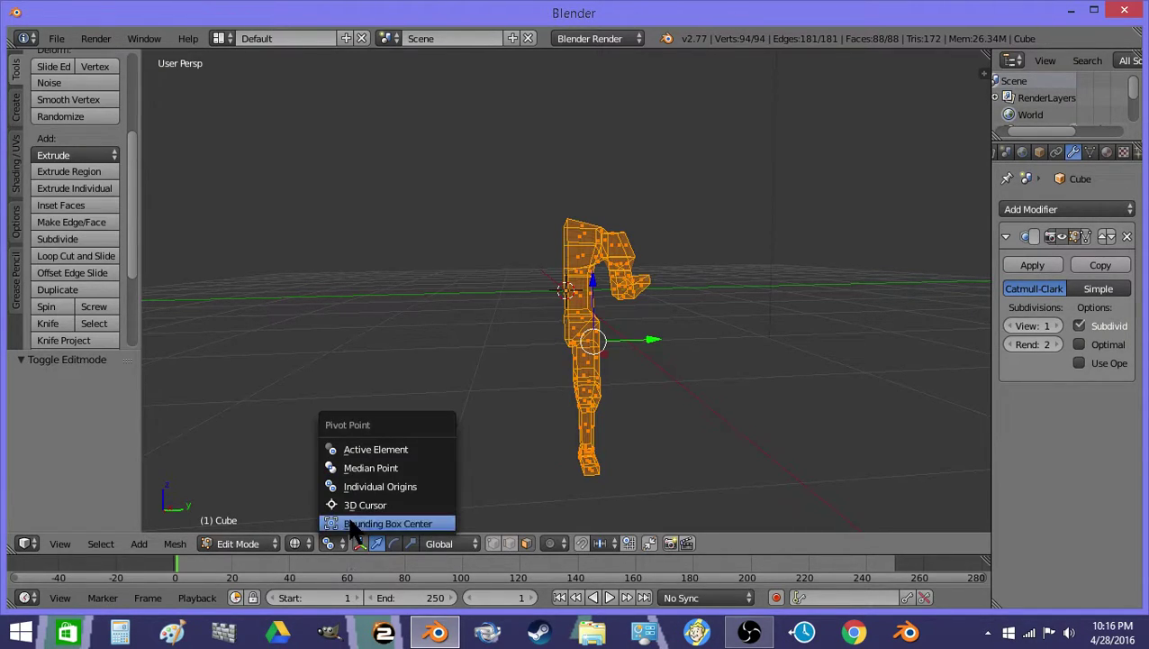
left_click(372, 503)
Step: Duplicate the remaining half of the body in place and mirror the copy along the Y axis
key("shift+d")
right_click(677, 305)
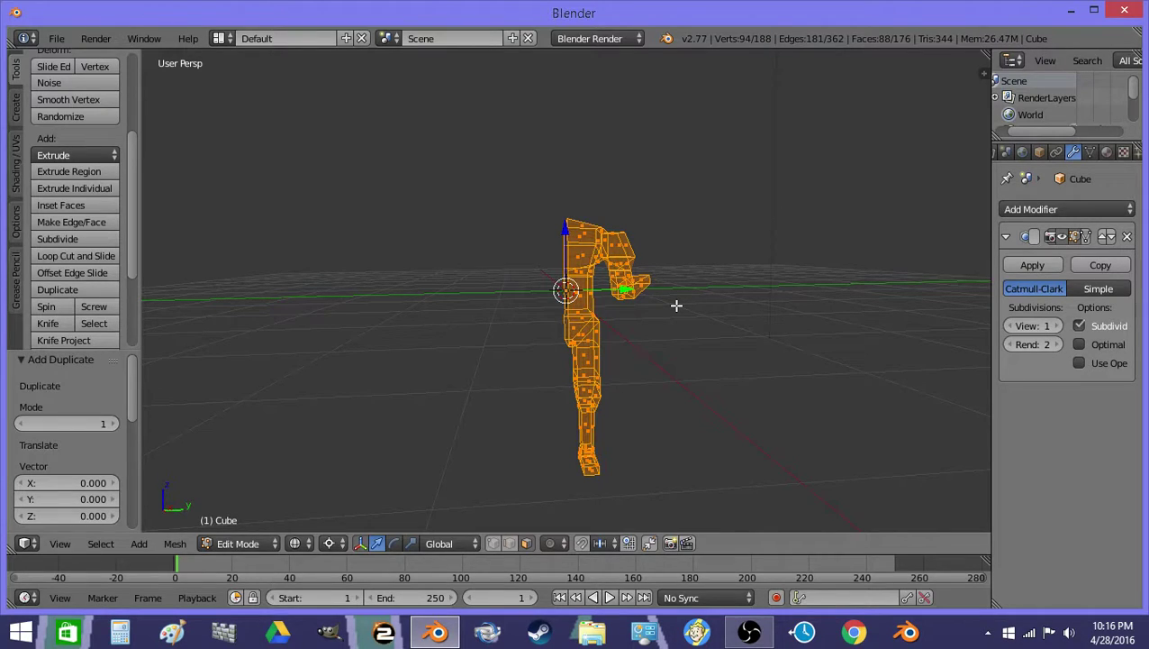
key("ctrl+m")
key("x")
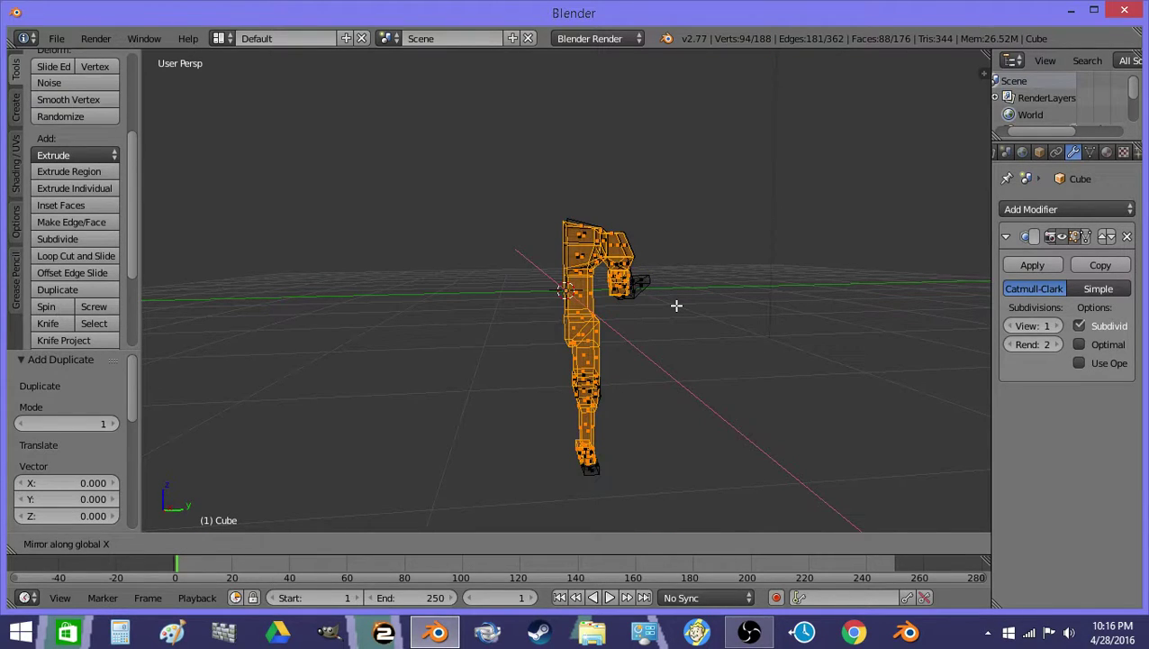
key("y")
key("Return")
Step: Flip the normals of the mirrored half and remove the duplicate vertices across the whole mesh
key("ctrl+f")
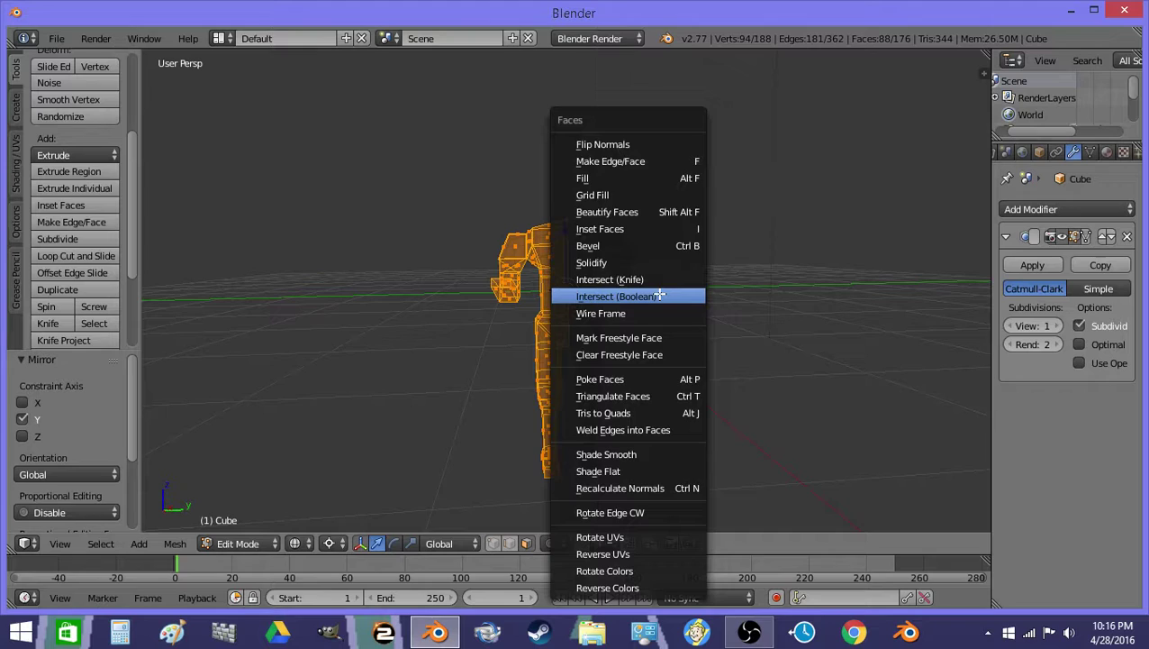
left_click(636, 143)
key("a")
scroll(47, 248, "down", 4)
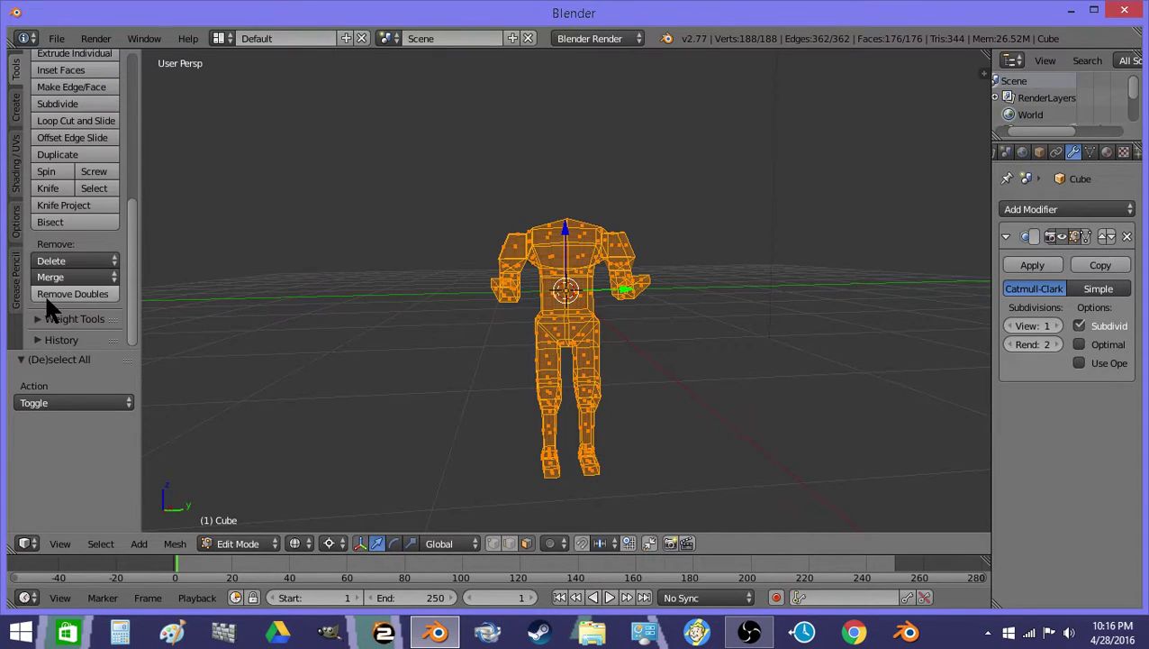
left_click(49, 293)
Step: Set the viewport shading to Texture and check the rejoined body in Object Mode
left_click(298, 543)
left_click(329, 486)
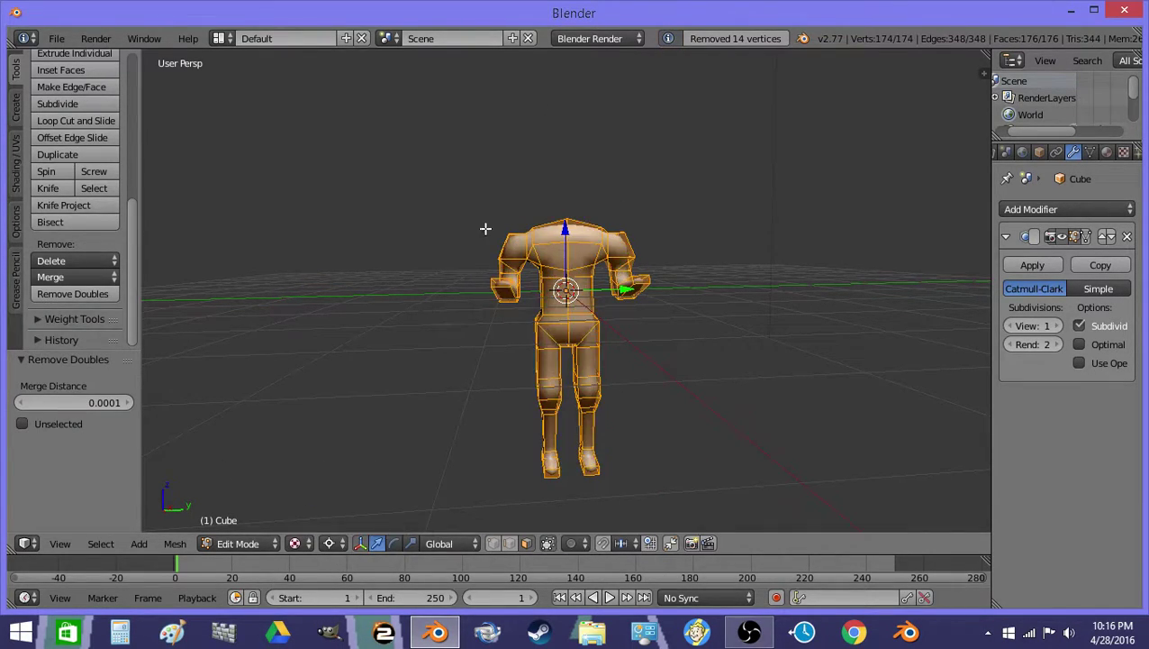
key("Tab")
mouse_move(487, 228)
middle_mouse_down()
mouse_move(622, 338)
mouse_move(557, 327)
middle_mouse_up()
key("Tab")
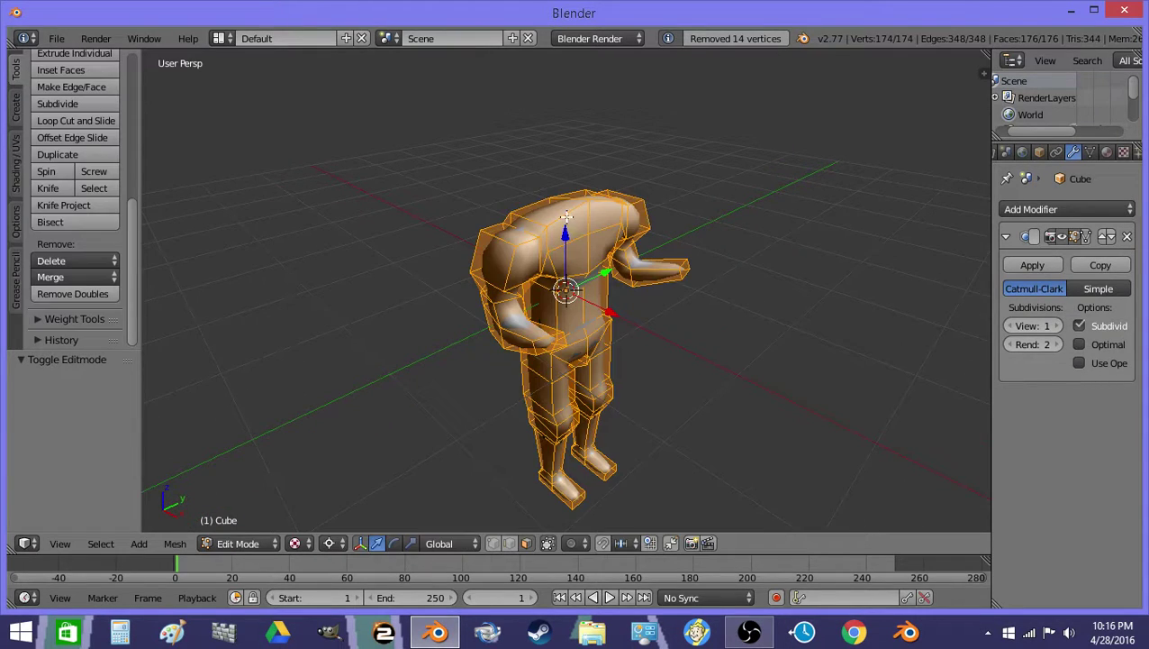
Step: Select the two faces on top of the torso between the shoulders and inset them about 0.159
middle_click_drag(559, 153, 574, 205)
key("a")
right_click(593, 230)
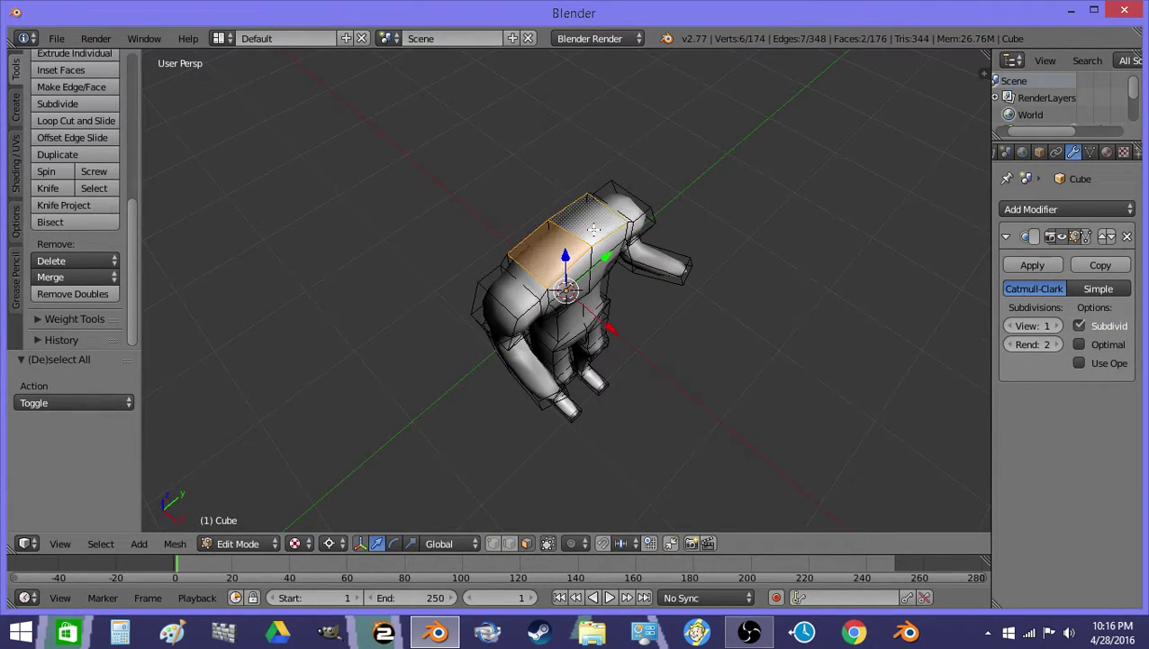
left_click(57, 70)
left_click(76, 80)
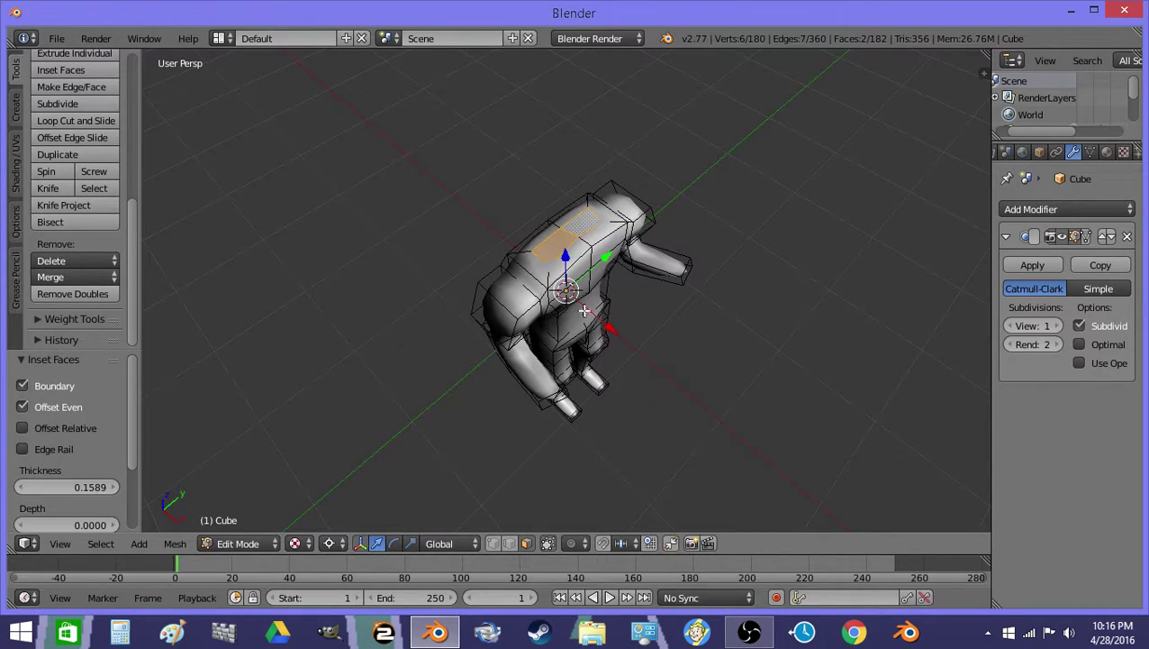
key("s")
key("x")
key("Escape")
Step: Snap the 3D cursor to the inset faces on top of the torso and narrow those faces along Y
key("shift+s")
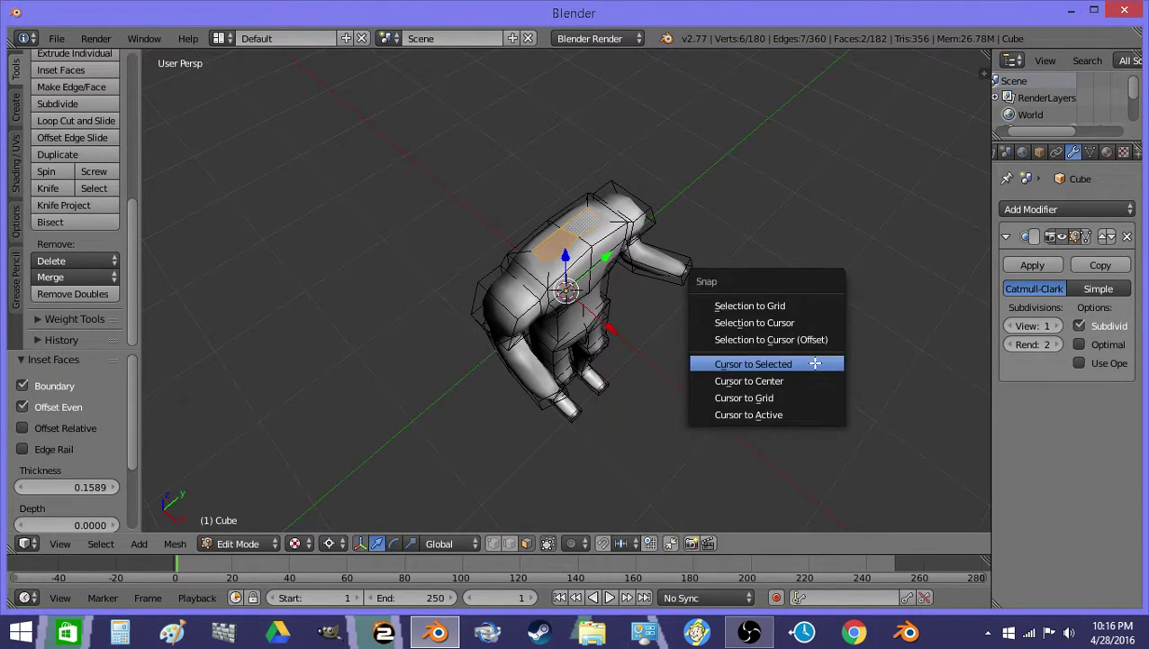
left_click(744, 433)
key("s")
key("x")
key("y")
left_click(705, 323)
Step: Move the inset neck faces about -0.103 along X and raise them about 0.035 along Z
key("g")
key("y")
key("x")
left_click(741, 332)
key("g")
key("z")
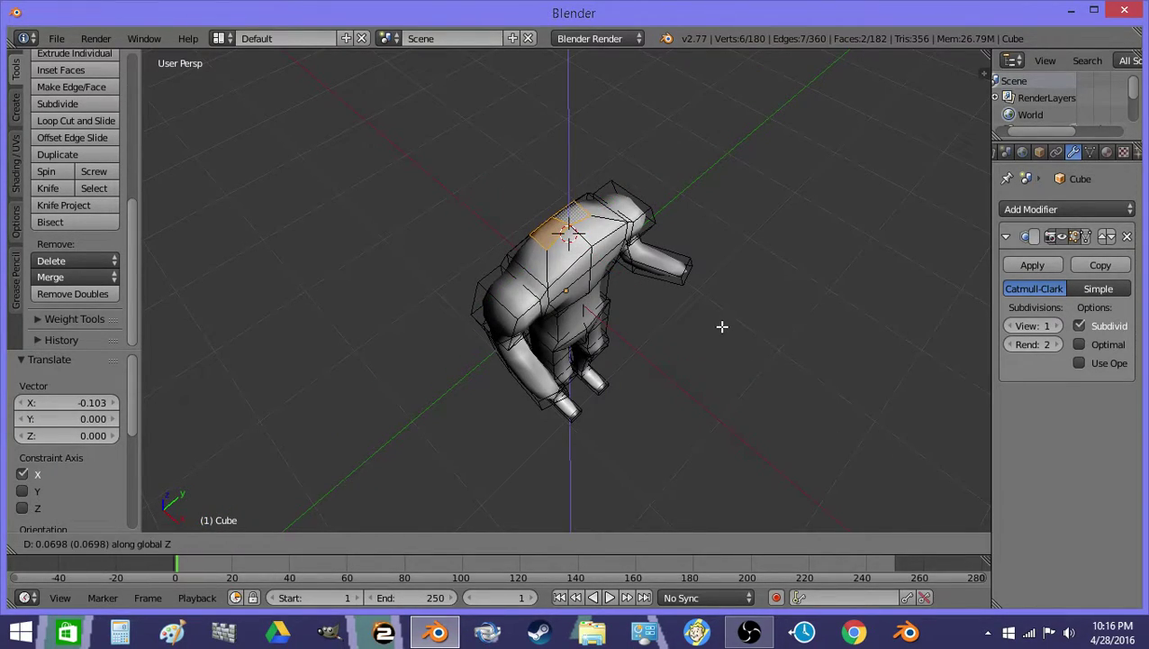
left_click(725, 329)
Step: Extrude the neck faces upward twice, first about 0.3 for the neck and again about 0.156 for the head base
key("e")
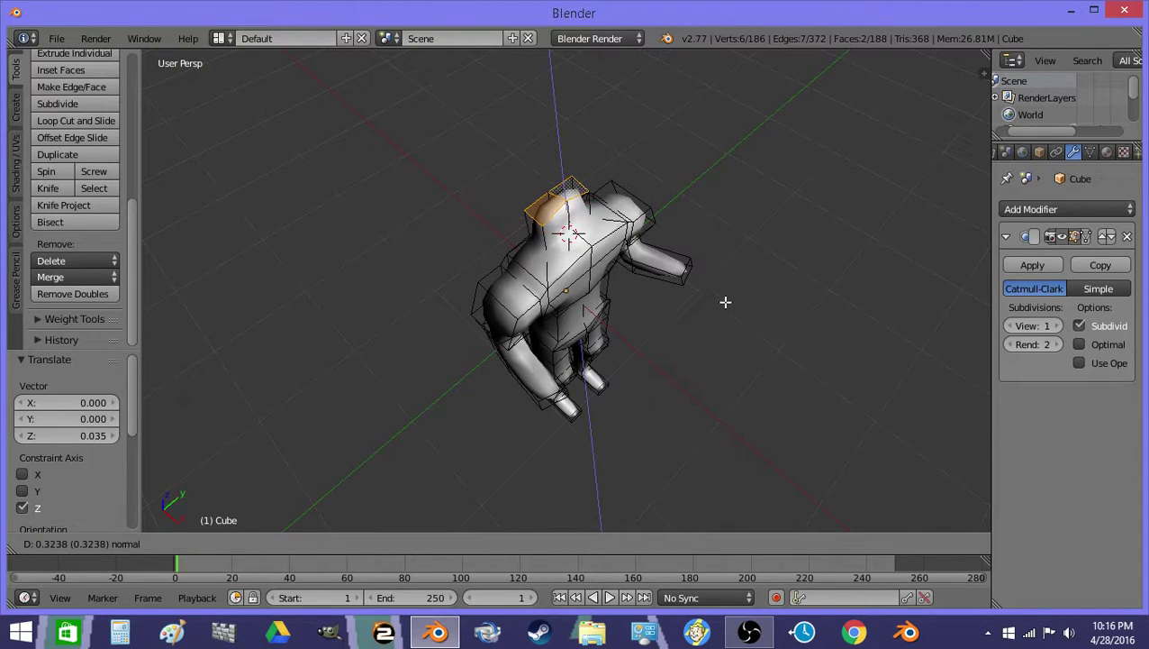
left_click(730, 308)
key("e")
left_click(728, 295)
Step: Select the two front faces of the head base and extrude them forward about 0.282
right_click_drag(559, 213, 564, 207)
right_click(564, 206)
right_click(577, 197, "shift")
key("e")
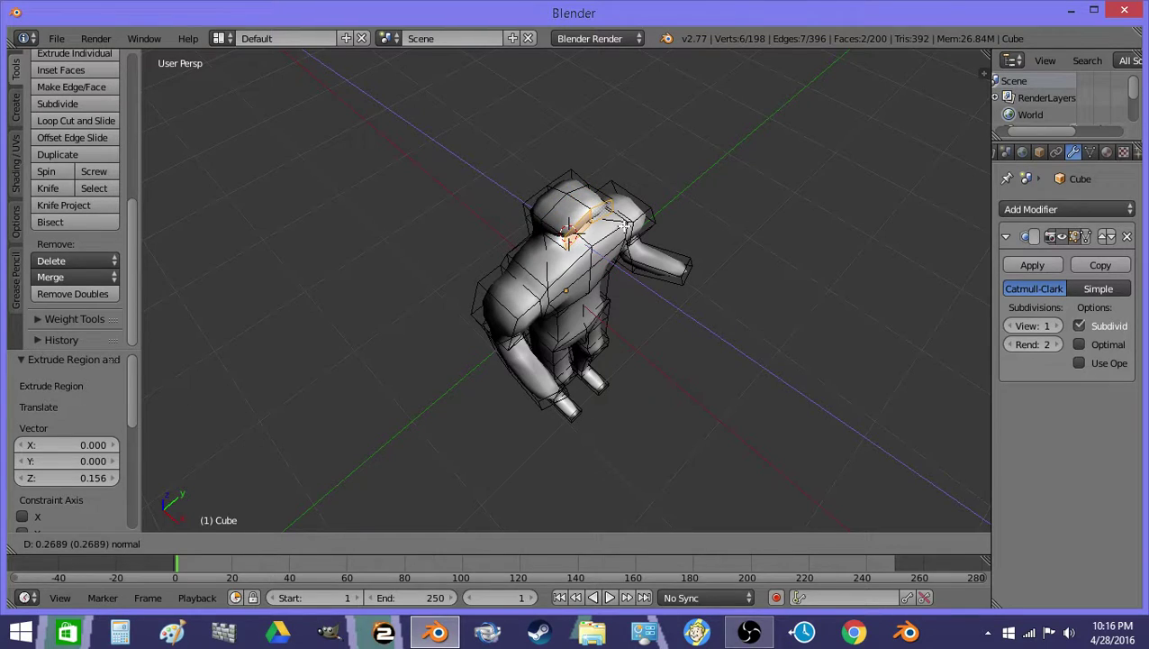
left_click(611, 224)
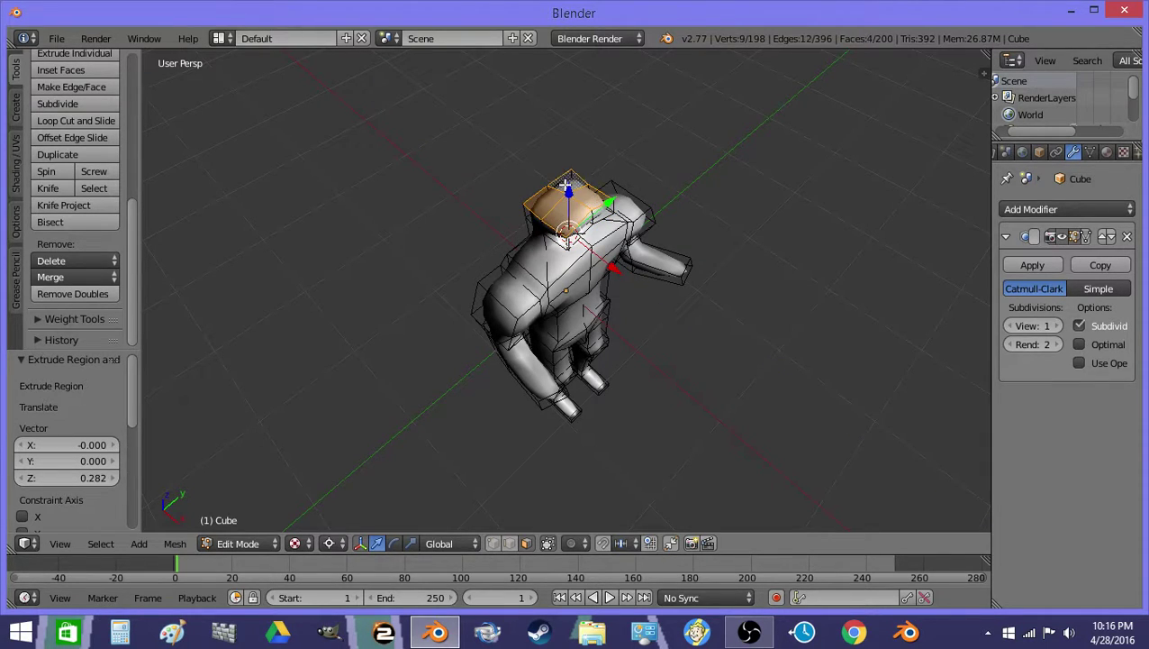
Step: Extrude the four top faces of the head base upward about 0.27 to form the head
middle_click_drag(564, 232, 586, 241)
key("e")
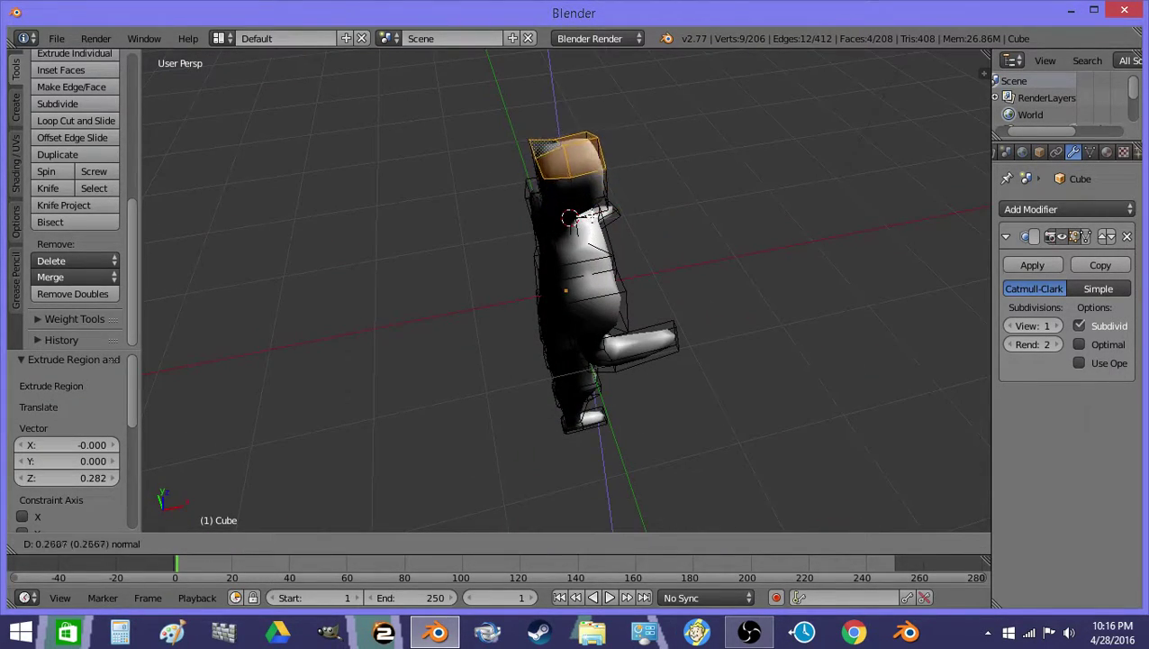
left_click(594, 206)
key("Tab")
middle_click_drag(680, 273, 634, 227)
key("Tab")
scroll(634, 226, "up", 3)
Step: Select the lower side faces on both sides of the head in wireframe view and move them along Z
left_click(495, 543)
scroll(531, 379, "down", 3)
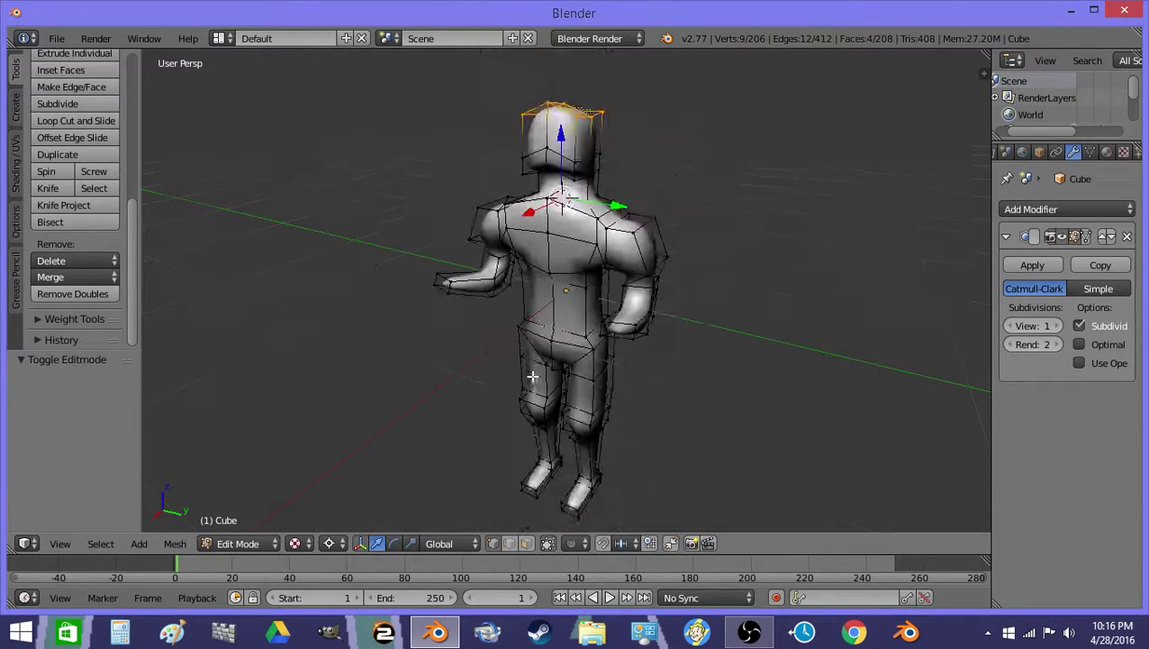
mouse_move(512, 170)
middle_mouse_down()
mouse_move(534, 188)
mouse_move(550, 171)
mouse_move(538, 172)
mouse_move(595, 168)
mouse_move(467, 174)
middle_mouse_up()
right_click(616, 173, "shift")
right_click(567, 171, "shift")
key("t")
key("z")
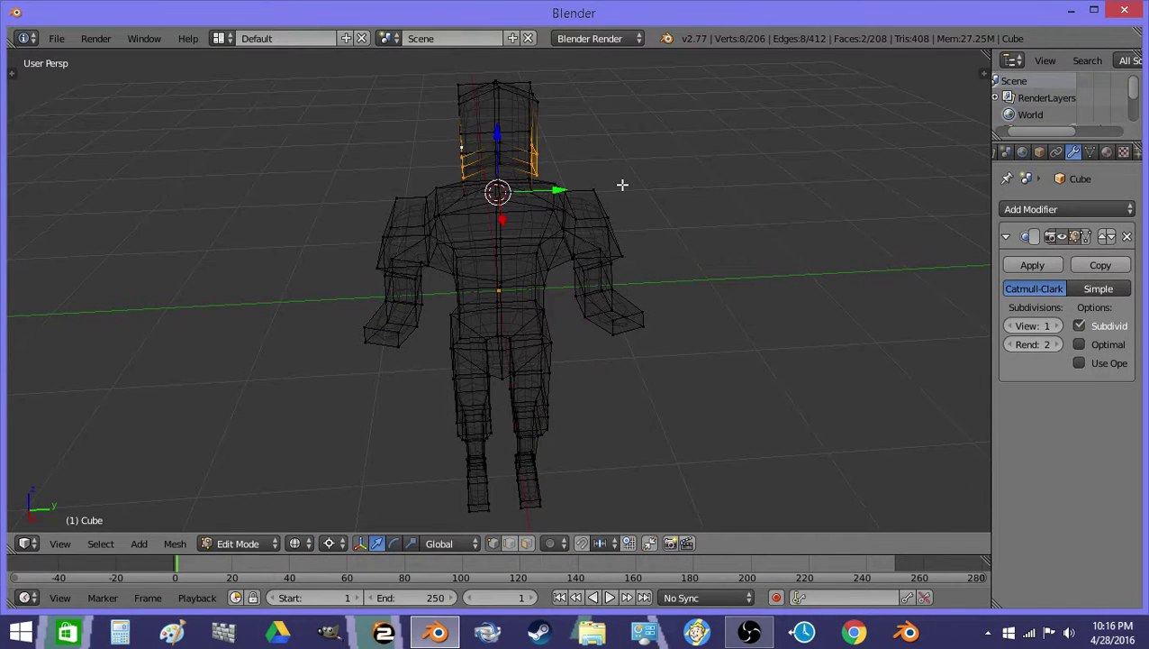
key("g")
key("z")
left_click(630, 166)
Step: Set the viewport shading back to Texture and lower the selected head side faces about 0.083 along Z
key("Tab")
middle_click_drag(629, 168, 616, 205)
left_click(312, 543)
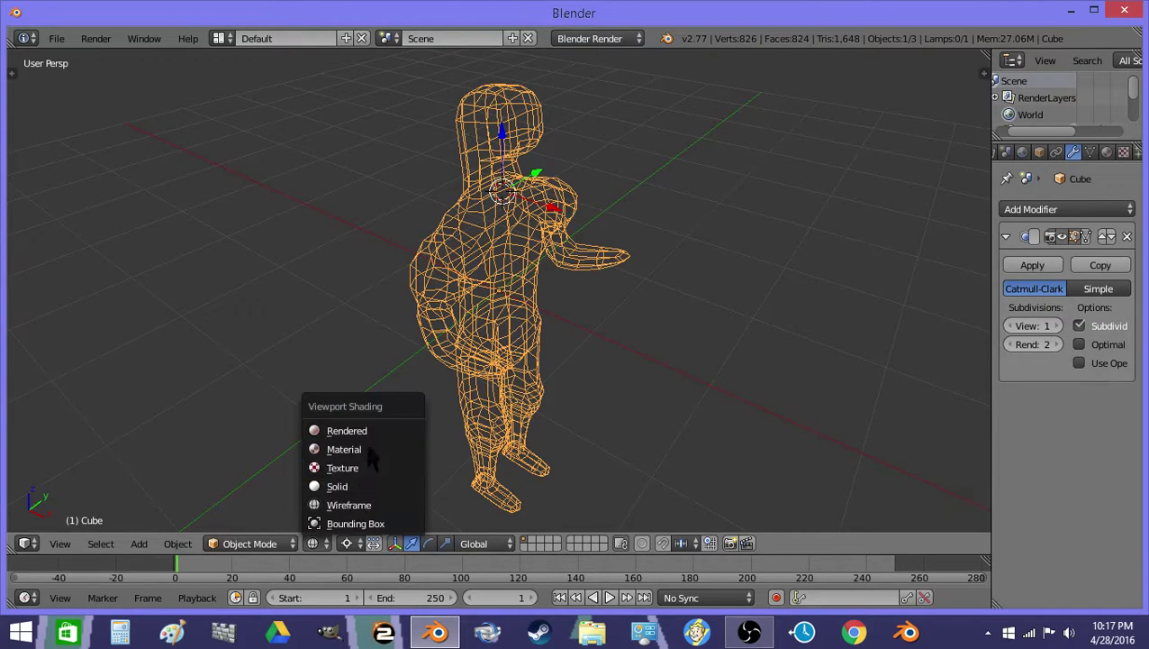
left_click(374, 461)
mouse_move(378, 469)
middle_mouse_down()
mouse_move(487, 486)
mouse_move(565, 521)
middle_mouse_up()
key("Tab")
middle_click_drag(504, 396, 646, 177)
key("g")
key("z")
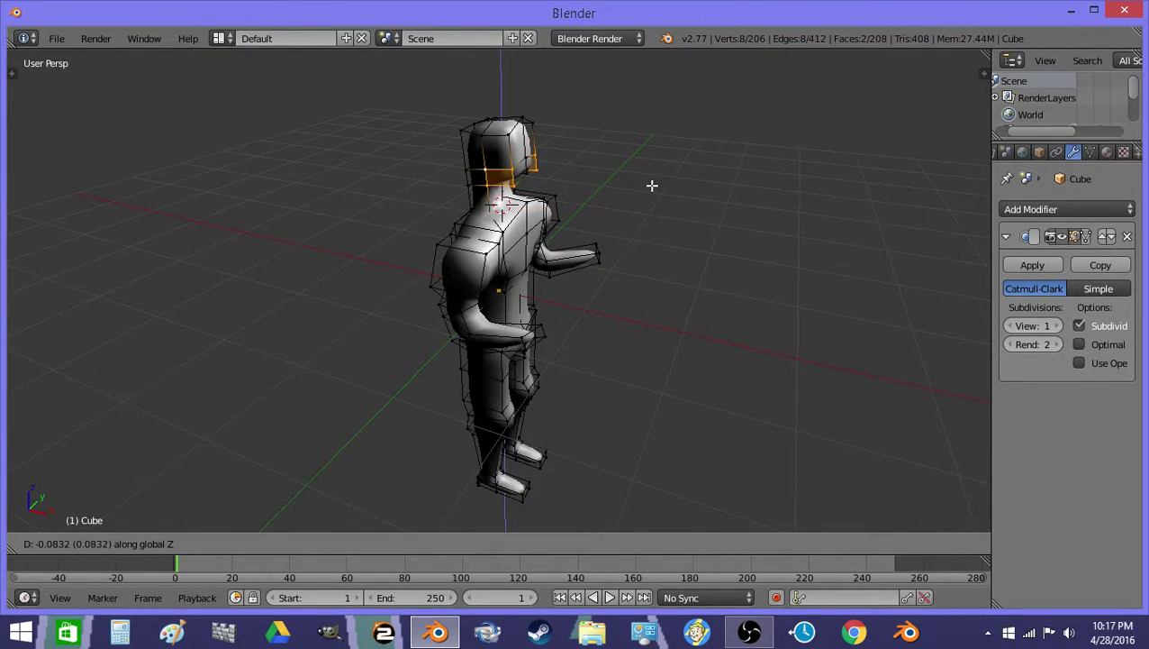
left_click(652, 184)
Step: Add the front faces of the lower head to the selection and move the whole jaw area down along Z
right_click(523, 160, "shift")
middle_click_drag(523, 160, 510, 180)
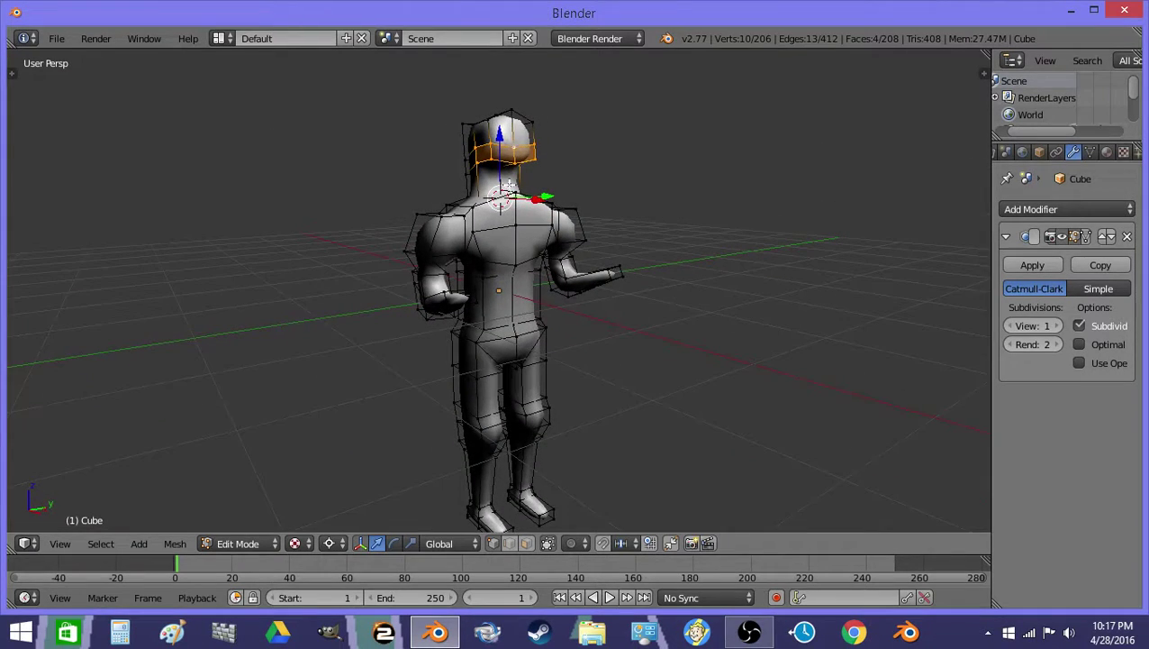
key("g")
key("z")
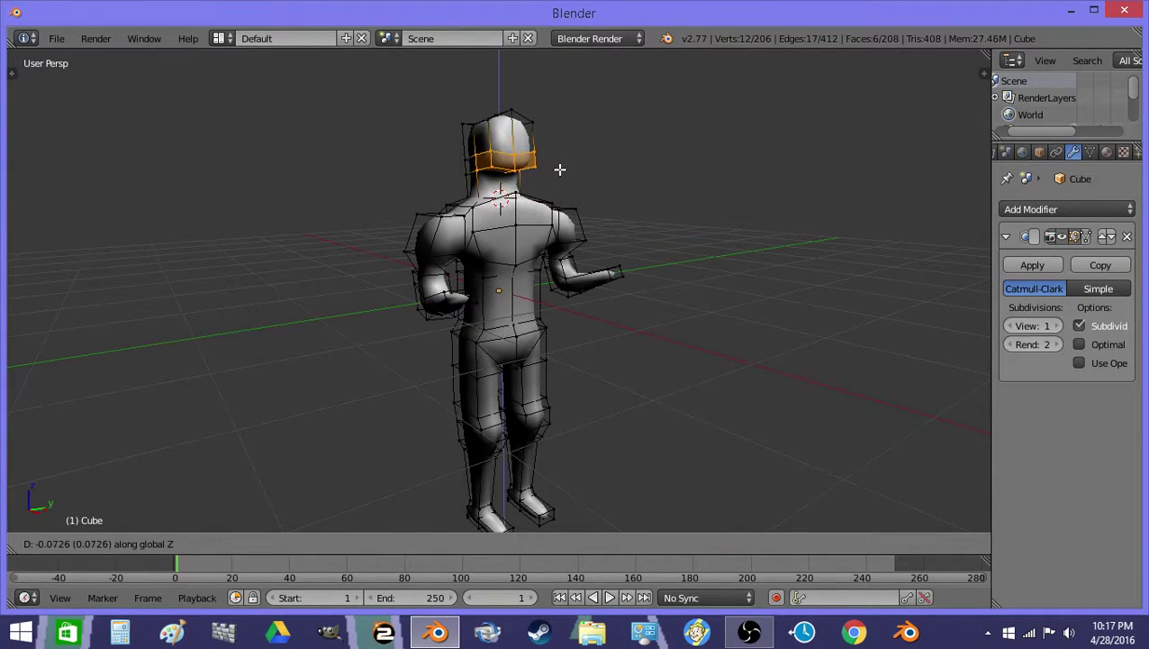
left_click(566, 185)
key("Tab")
middle_click_drag(635, 200, 492, 275)
scroll(500, 302, "up", 2)
key("Tab")
Step: Select the end faces of both forearms and extrude them outward to start the hands
middle_click_drag(511, 339, 615, 417)
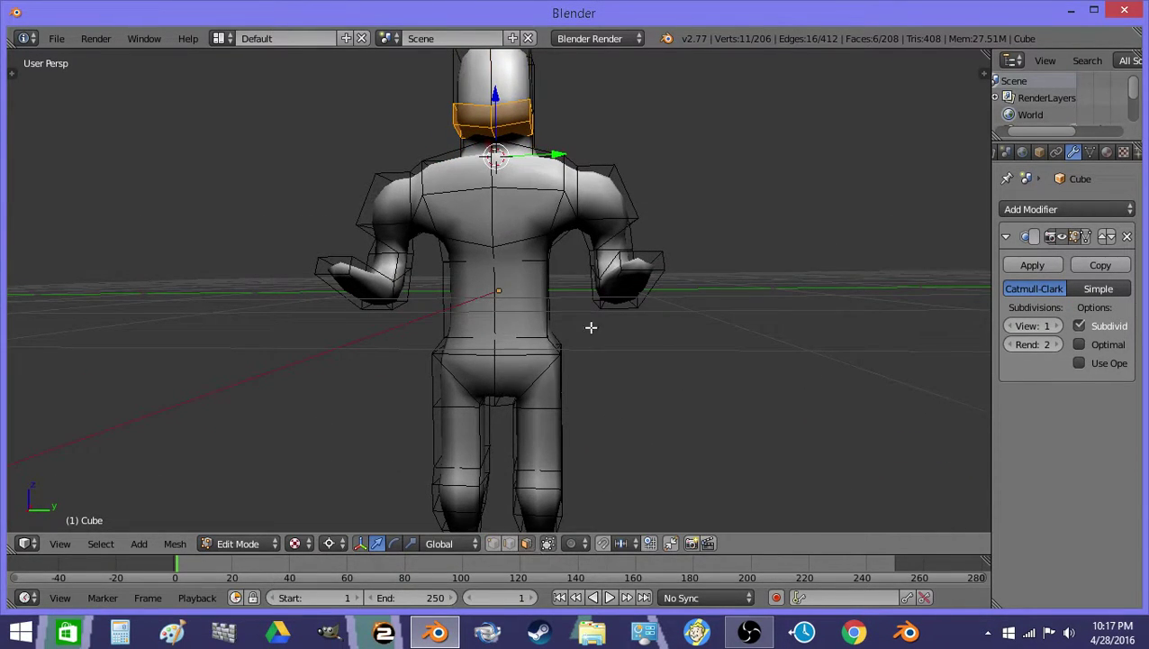
middle_click_drag(592, 327, 400, 294)
right_click(504, 313)
middle_click_drag(502, 313, 601, 335)
middle_click_drag(329, 300, 518, 351)
key("e")
left_click(499, 368)
Step: Set the pivot point to Individual Origins, then enlarge the hand end faces and extrude them again
key("s")
right_click(518, 351)
left_click(340, 541)
left_click(380, 485)
key("s")
left_click(513, 464)
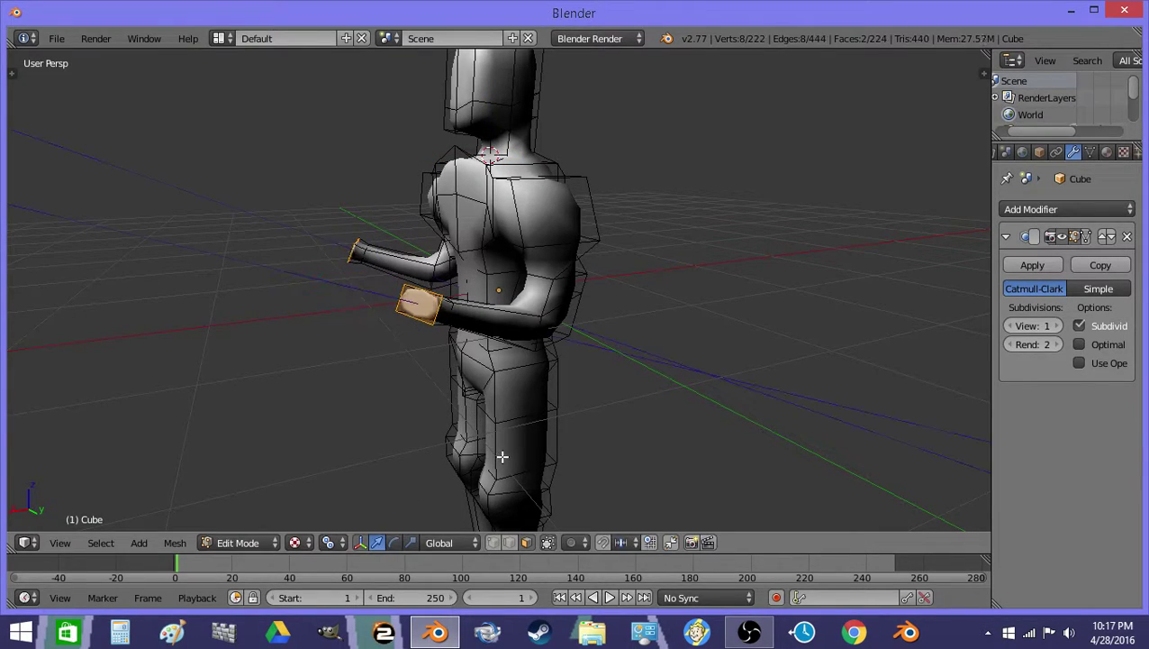
key("Tab")
middle_click_drag(469, 426, 573, 300)
key("Tab")
Step: Select the edge loops just above both elbows and move them along the X axis
scroll(550, 322, "up", 3)
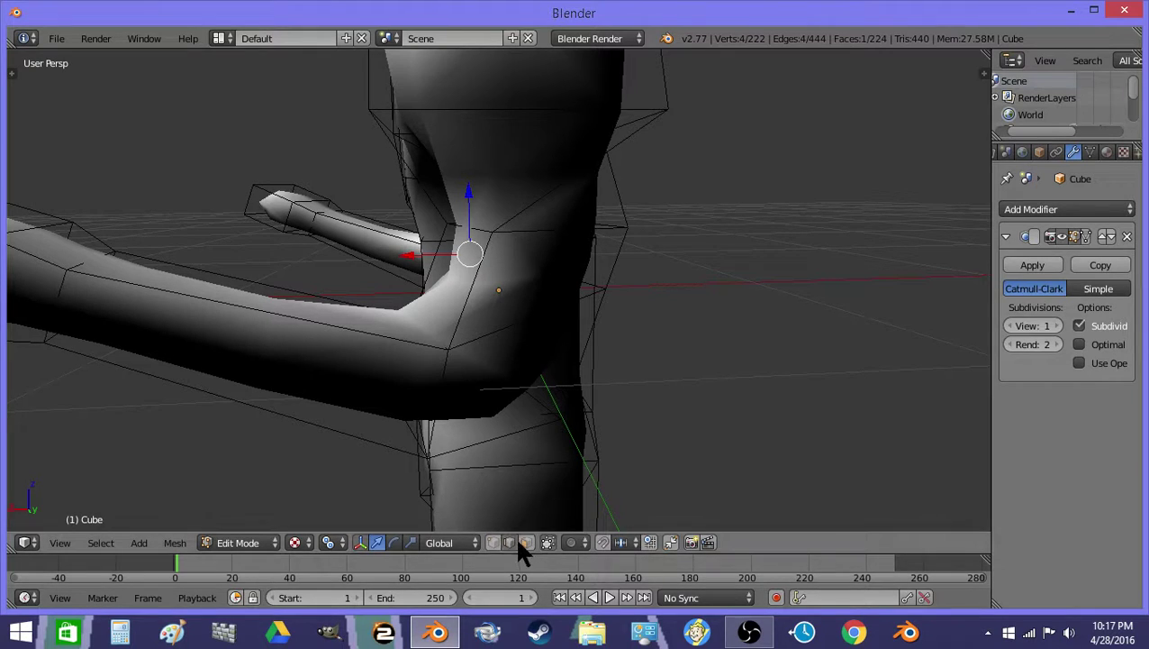
middle_click_drag(477, 271, 379, 246)
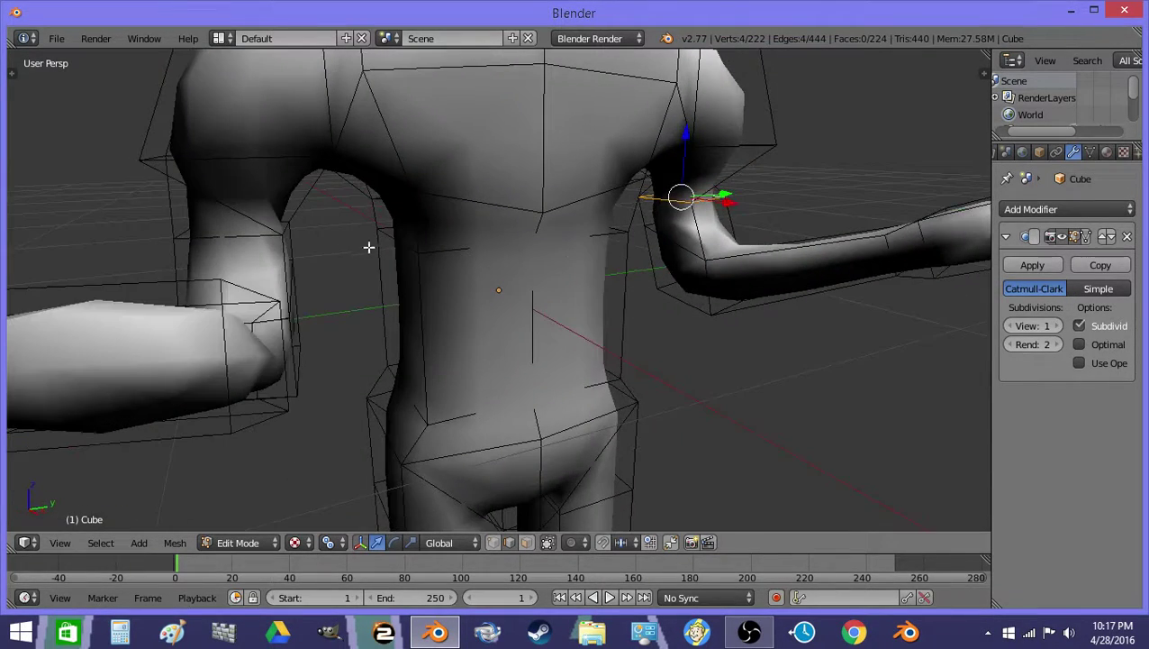
middle_click_drag(279, 230, 515, 287)
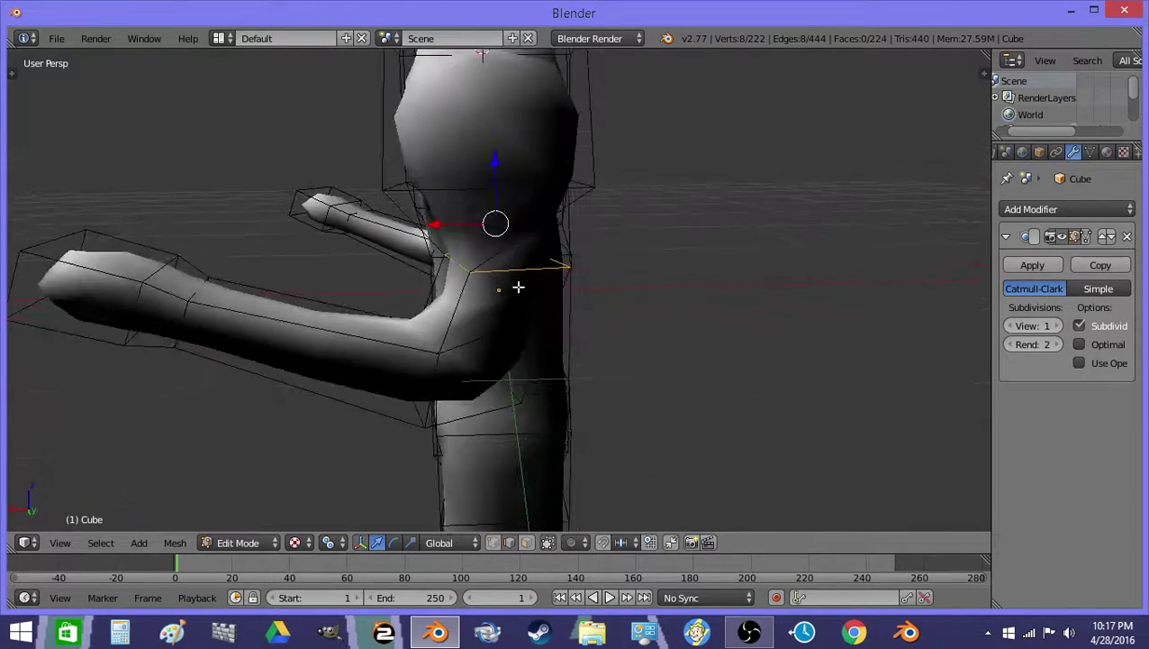
key("g")
key("x")
left_click(556, 292)
key("Tab")
middle_click_drag(557, 290, 550, 262)
key("Tab")
Step: Select the vertical edges on both sides of the waist and scale them to 0.769 along Y
key("a")
right_click(415, 227, "alt")
right_click(449, 264, "alt+shift")
middle_click_drag(473, 267, 442, 268)
right_click(601, 245, "alt+shift")
middle_click_drag(601, 247, 577, 279)
key("z")
right_click(563, 273, "alt+shift")
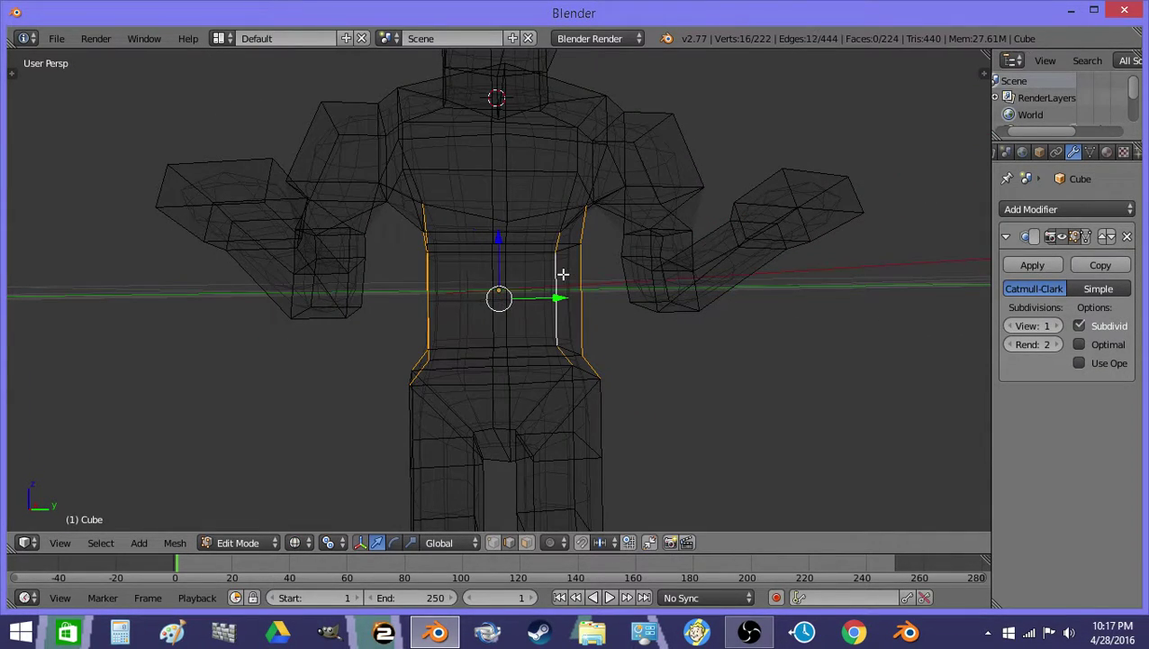
key("s")
key("y")
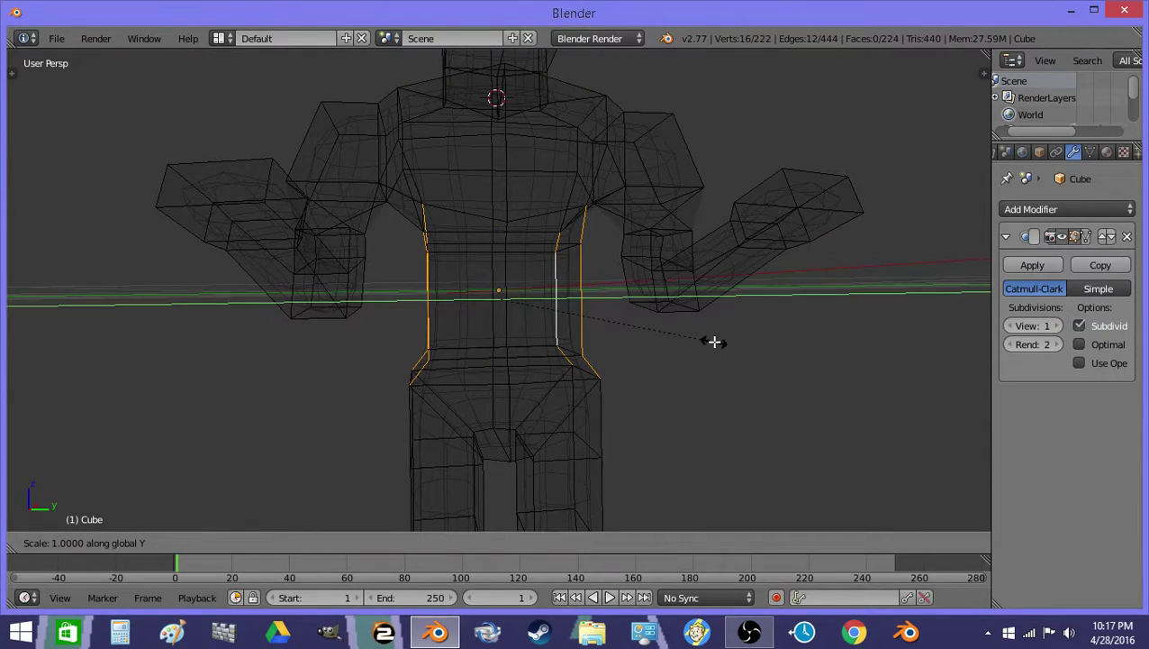
left_click(674, 318)
Step: Set the pivot point to Bounding Box Center and bring up the mesh tools
key("s")
right_click(667, 315)
left_click(331, 542)
left_click(387, 523)
scroll(83, 98, "up", 1)
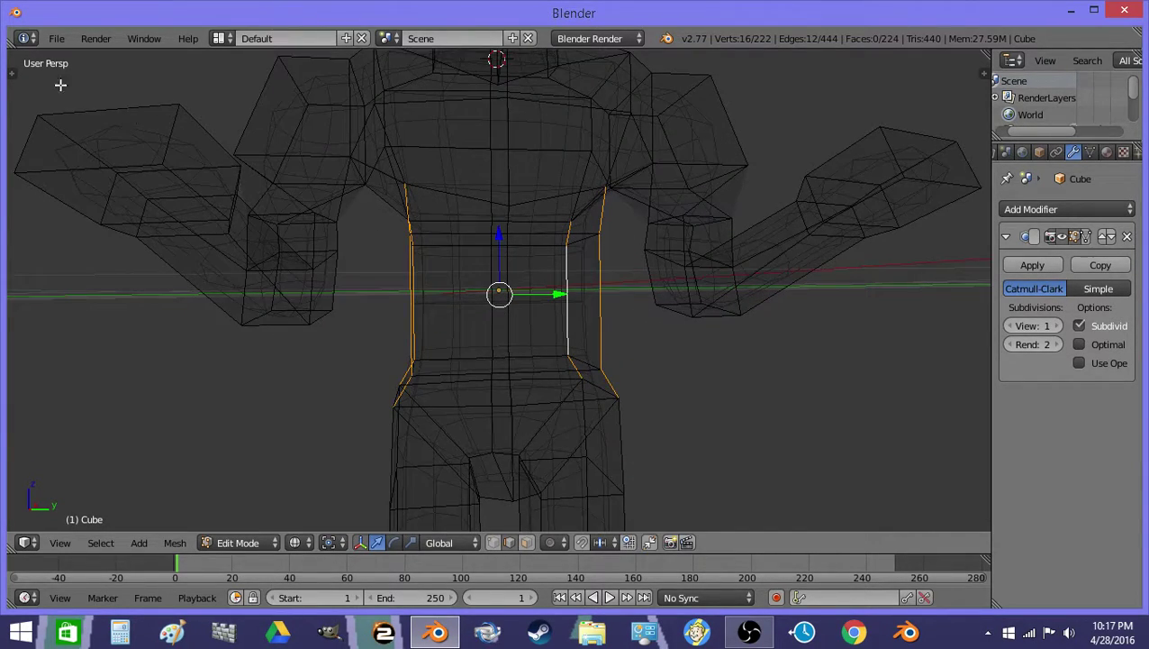
scroll(15, 58, "down", 1)
left_click(16, 58)
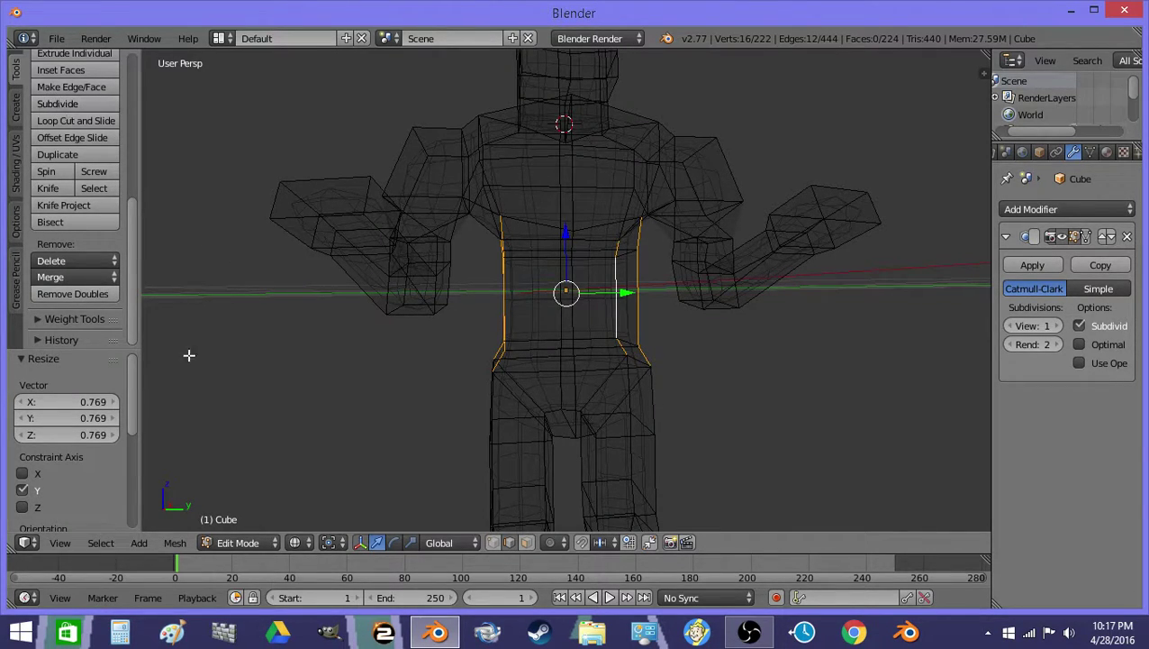
Step: Set the viewport shading back to Texture and apply Smooth Vertex to the selected waist side edges
left_click(295, 541)
left_click(317, 506)
scroll(78, 153, "up", 2)
scroll(77, 147, "down", 2)
scroll(79, 184, "up", 4)
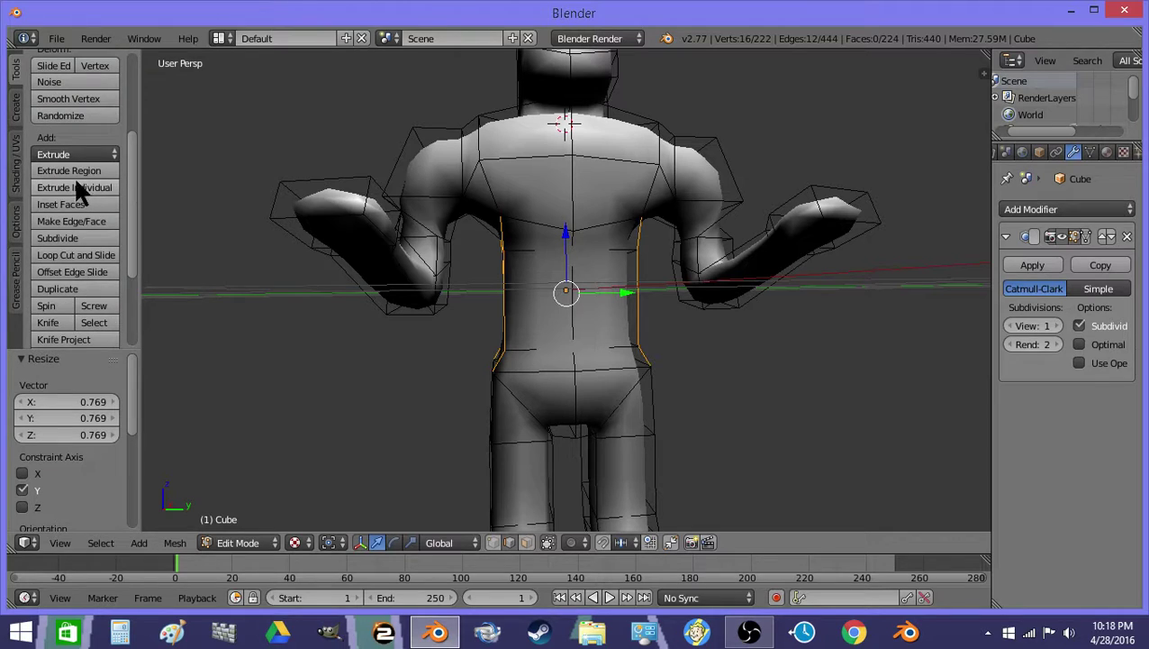
left_click(66, 94)
key("Tab")
mouse_move(521, 215)
middle_mouse_down()
mouse_move(505, 193)
mouse_move(488, 281)
mouse_move(453, 335)
middle_mouse_up()
key("Tab")
key("a")
key("z")
left_click_drag(408, 307, 506, 118)
middle_click_drag(512, 128, 488, 181)
key("b")
left_click_drag(735, 206, 818, 135)
key("a")
middle_click_drag(703, 351, 693, 344)
key("Tab")
key("z")
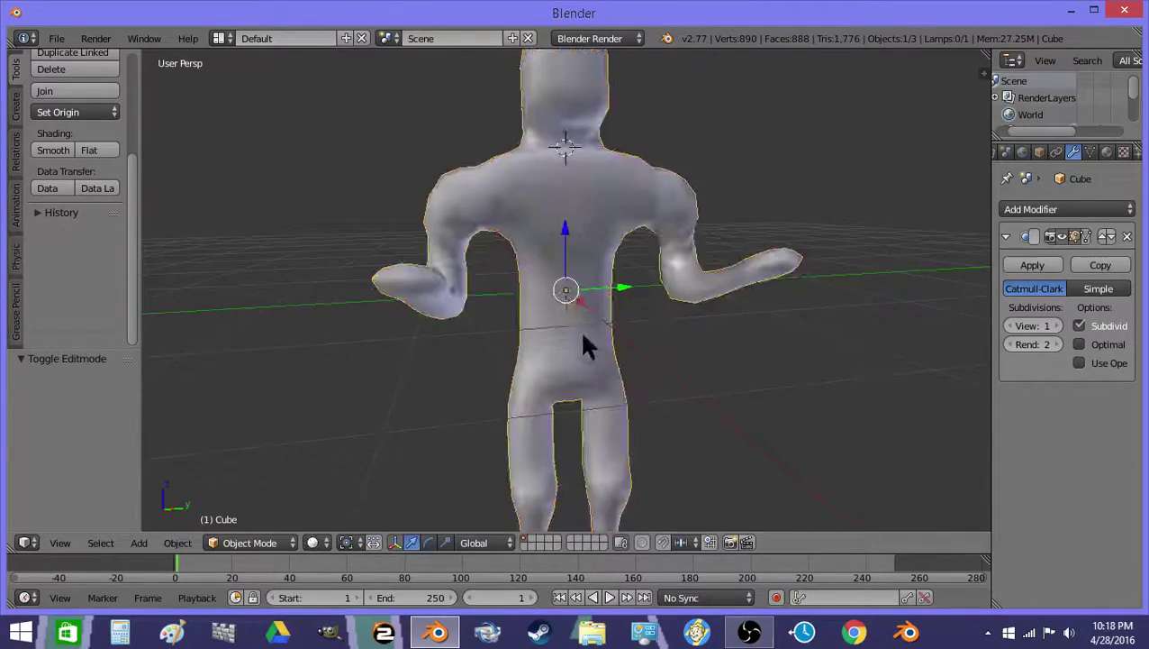
Step: Switch to face selection and select the face loops running along both upper arms, forearms and hands
key("Tab")
key("z")
left_click(527, 542)
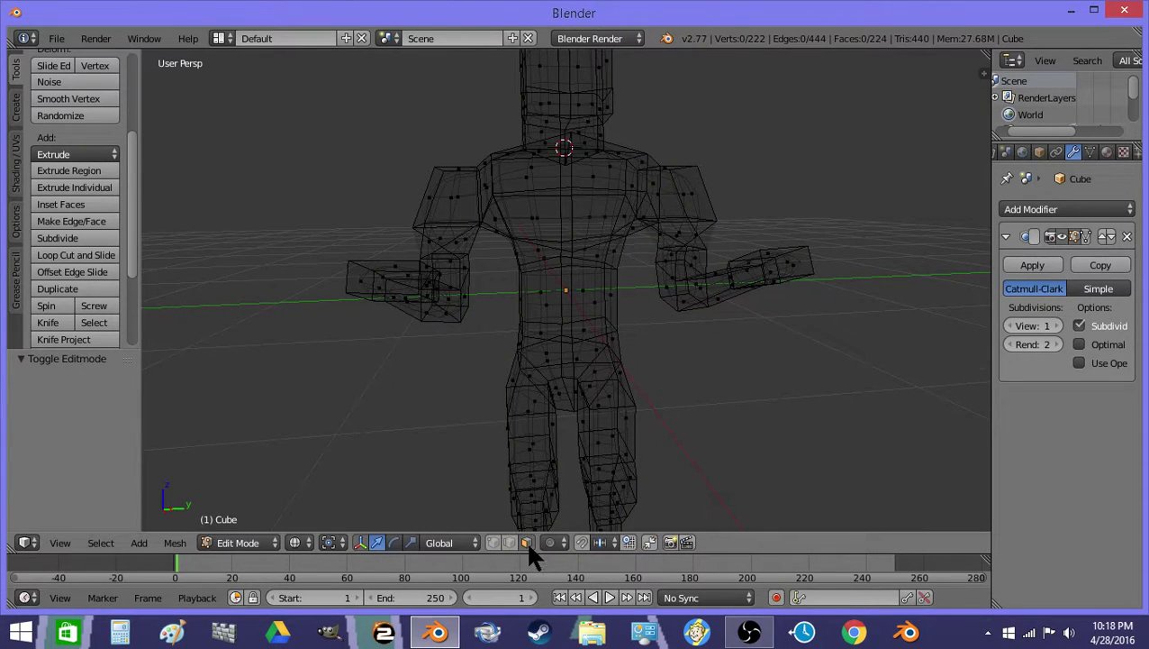
right_click(448, 177, "alt")
right_click(676, 172, "alt+shift")
middle_click_drag(675, 172, 680, 182)
key("ctrl+z")
right_click(673, 179, "alt+shift")
key("ctrl+z")
key("z")
right_click(681, 220, "alt+shift")
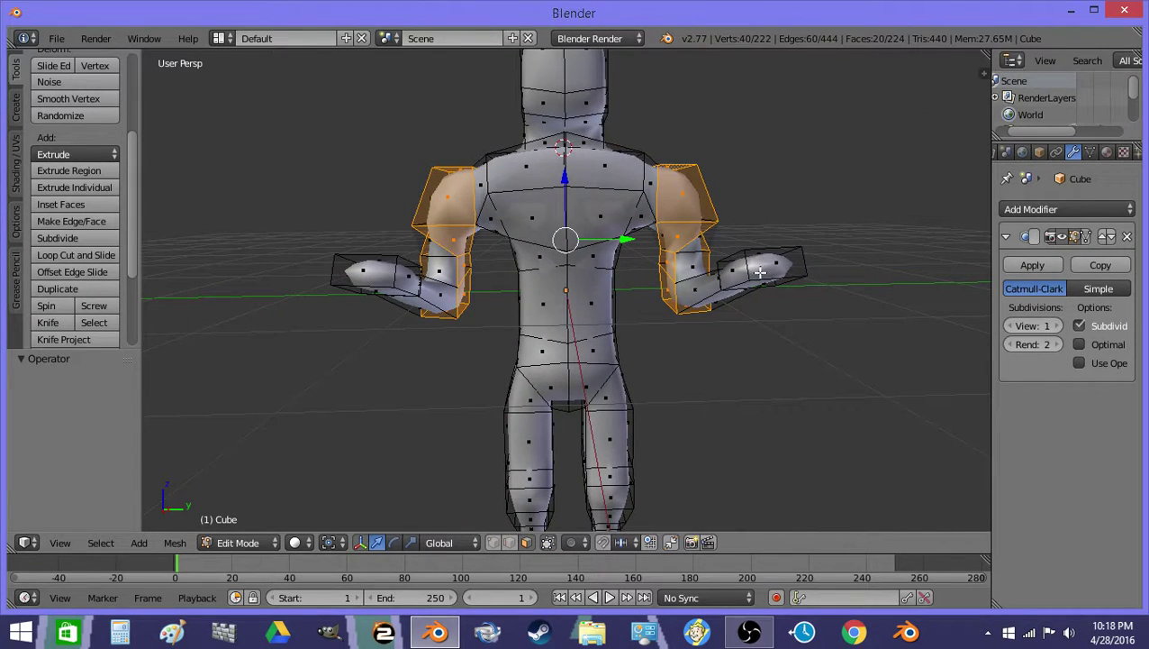
right_click(746, 263, "alt+shift")
middle_click_drag(389, 268, 617, 321)
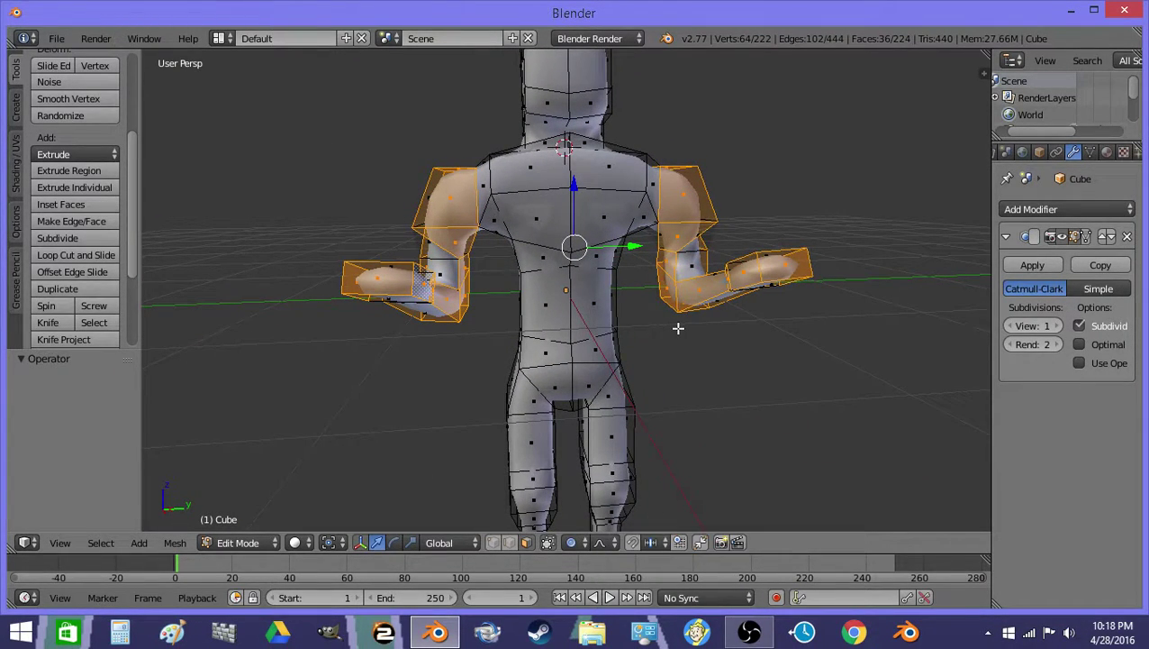
key("s")
key("y")
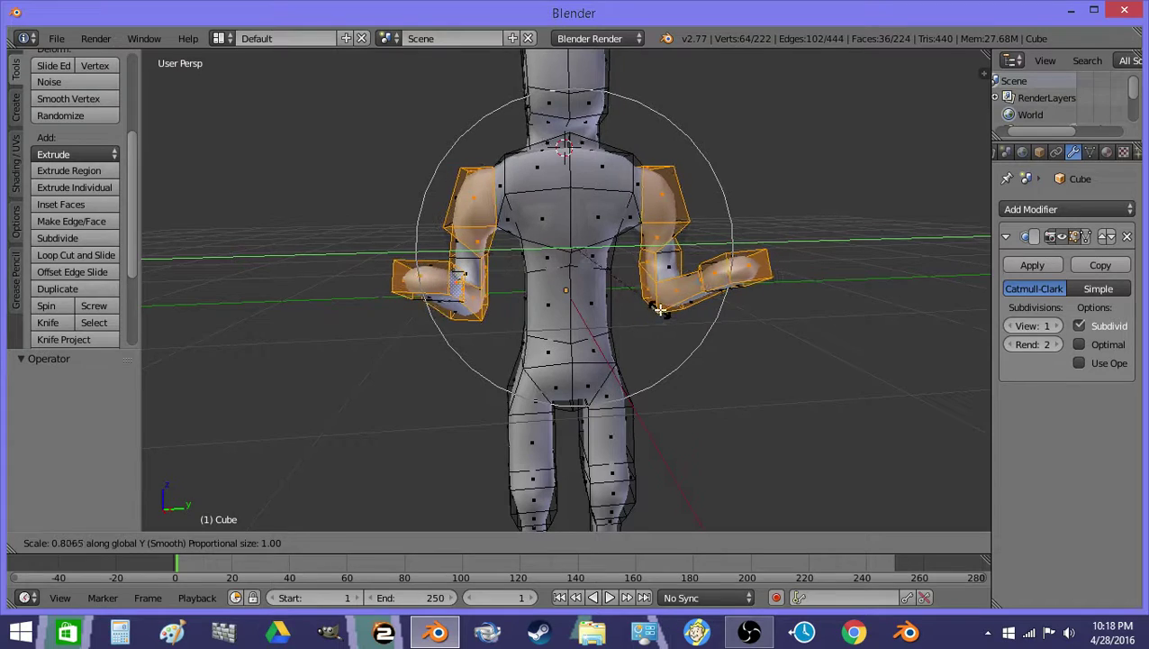
right_click(660, 309)
Step: Scale the selected arm faces along Y with smooth proportional editing and a reduced influence size
key("s")
key("y")
scroll(667, 298, "up", 3)
left_click(666, 293)
key("Tab")
middle_click_drag(630, 302, 522, 315)
Step: Select the face loops of both forearms and hands and move them about -0.12 along X with proportional size 0.42
key("Tab")
key("a")
right_click(495, 342, "alt")
right_click(473, 275, "alt+shift")
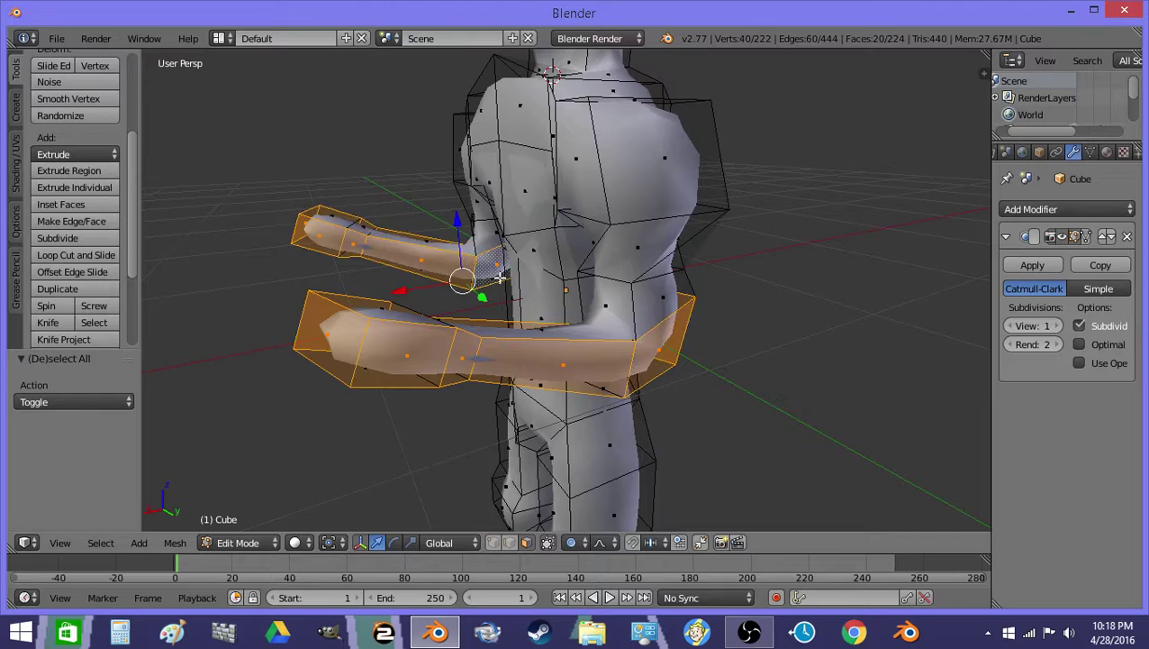
middle_click_drag(472, 275, 586, 352)
key("g")
key("y")
key("x")
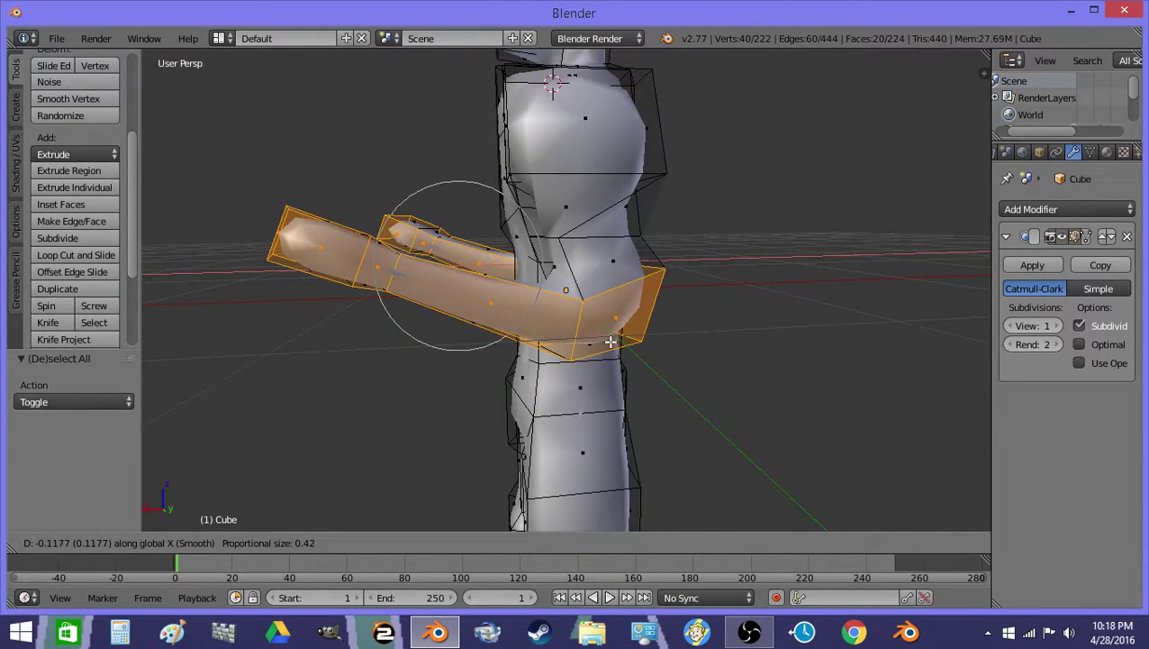
left_click(606, 342)
Step: Select the face bands just above both elbows and apply Smooth Vertex to them
key("a")
right_click(578, 256, "alt")
middle_click_drag(577, 255, 469, 250)
right_click(468, 250, "alt+shift")
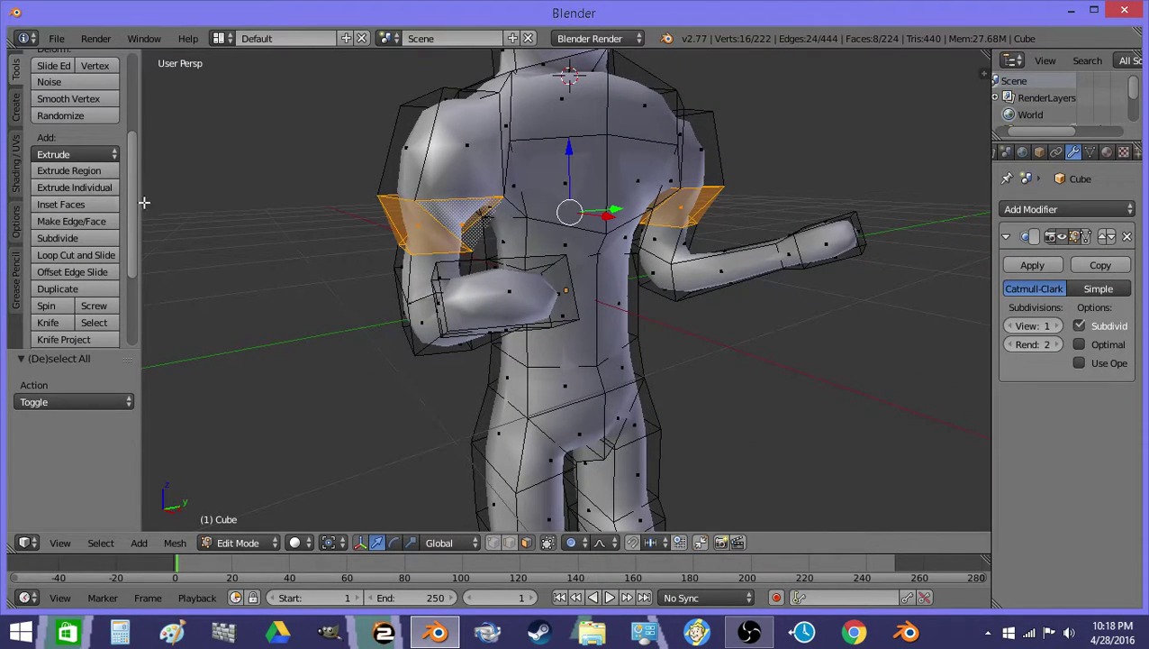
left_click(75, 96)
middle_click_drag(481, 205, 518, 218)
key("s")
key("shift+z")
right_click(780, 235)
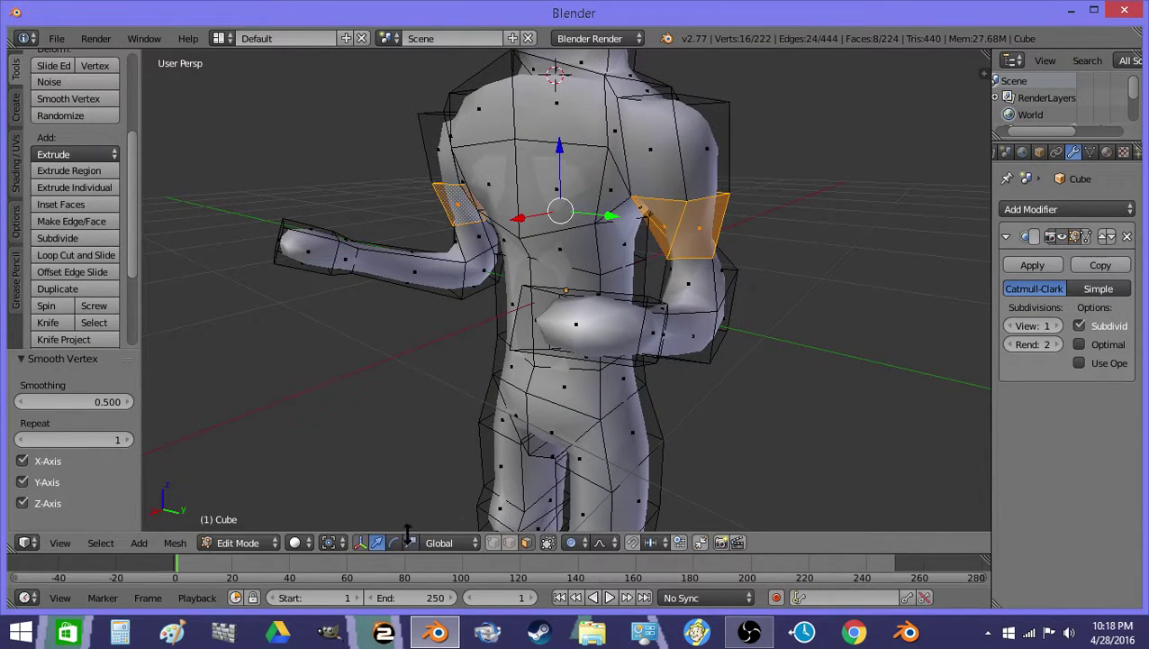
Step: Set the pivot point to Individual Origins and enlarge the selected bands above the elbows
left_click(332, 542)
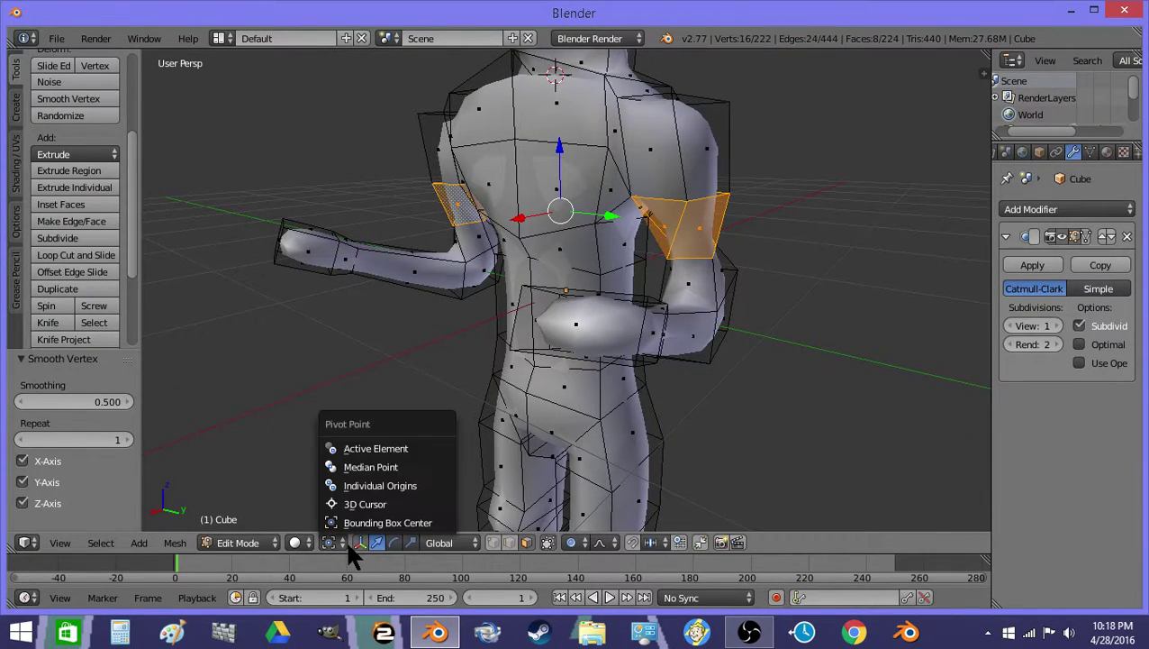
left_click(363, 492)
key("s")
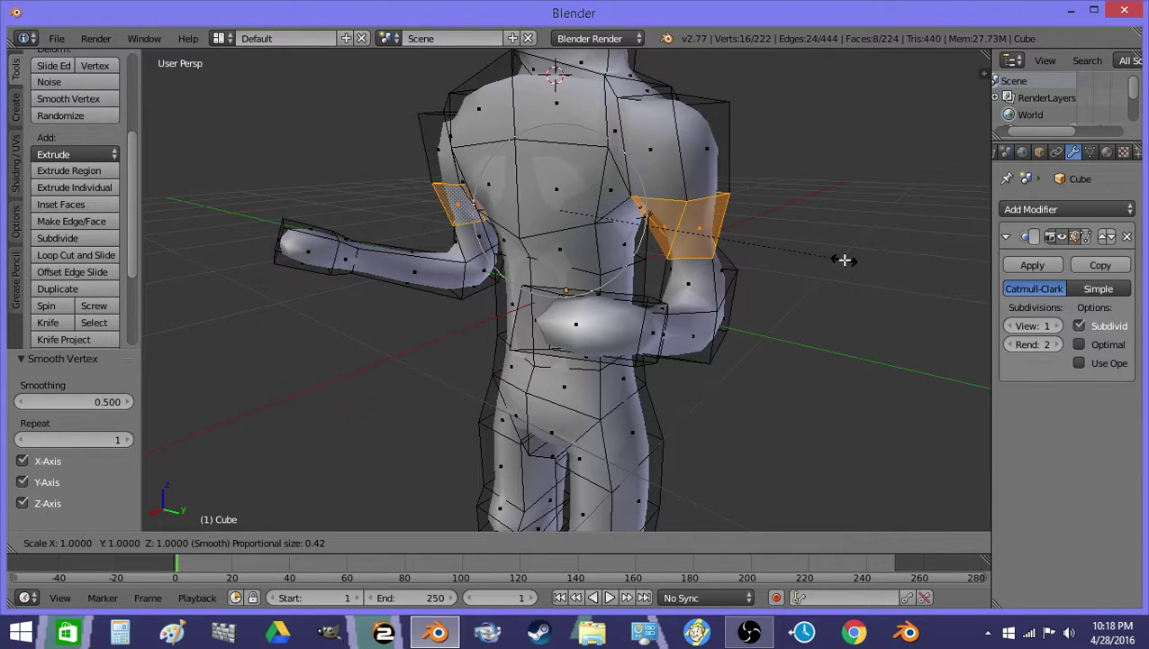
left_click(895, 267)
key("Tab")
middle_click_drag(738, 233, 708, 238)
scroll(725, 234, "down", 1)
Step: Select the inner faces under both armpits and scale them down along Y
key("Tab")
middle_click_drag(654, 264, 463, 192)
key("a")
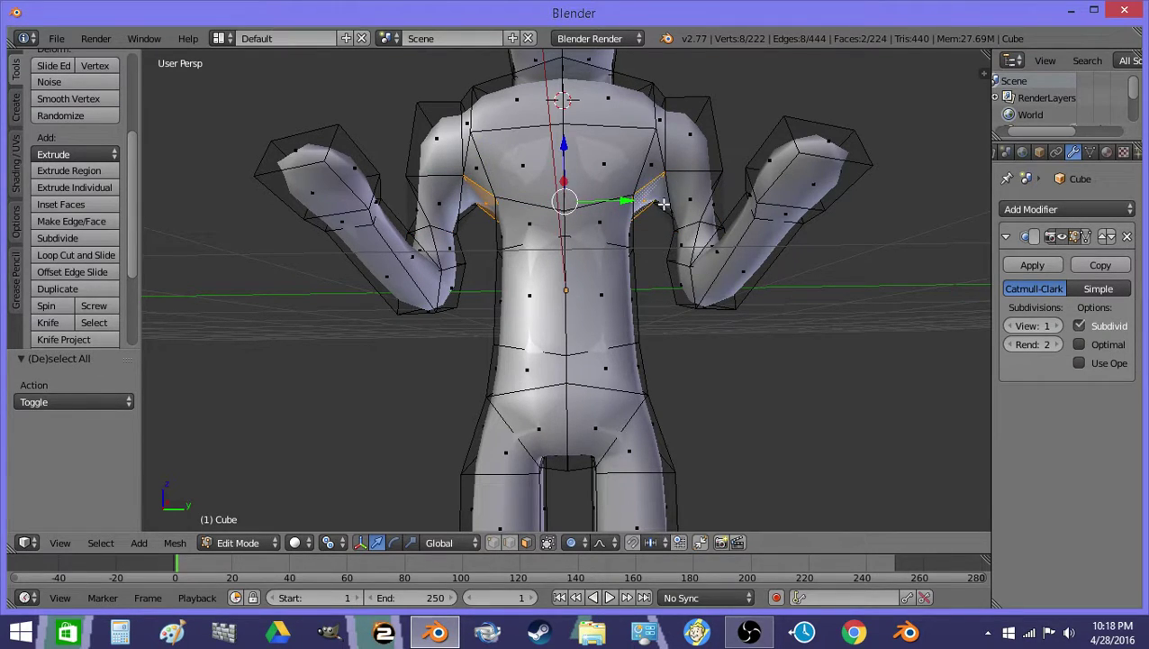
middle_click_drag(637, 227, 736, 302)
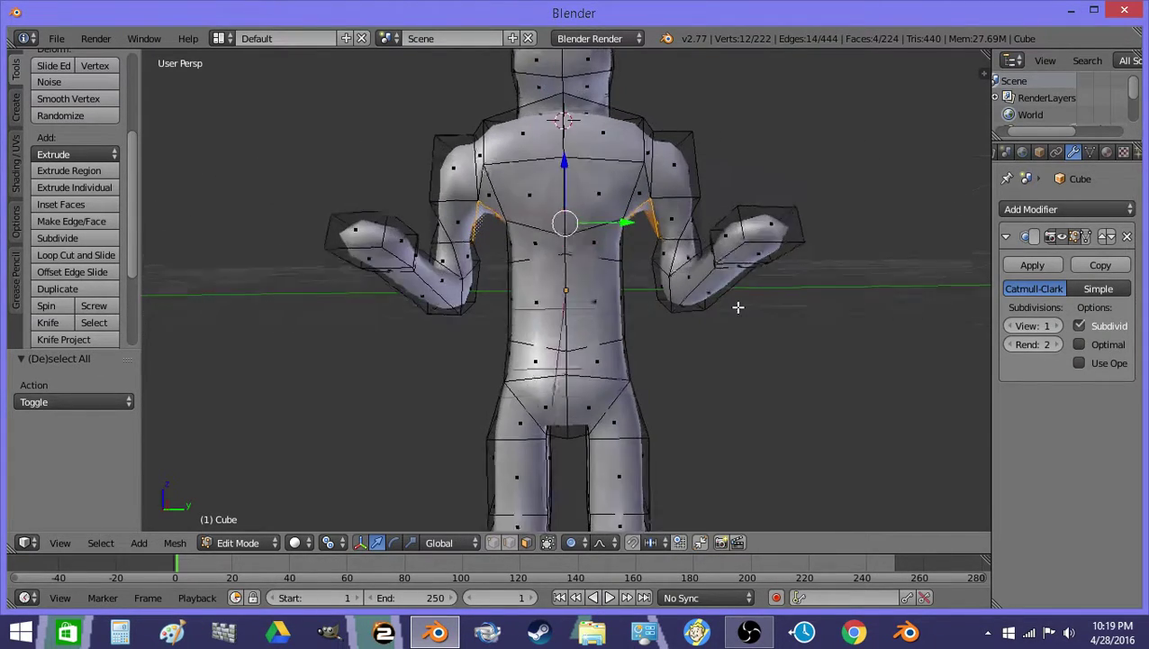
key("s")
key("y")
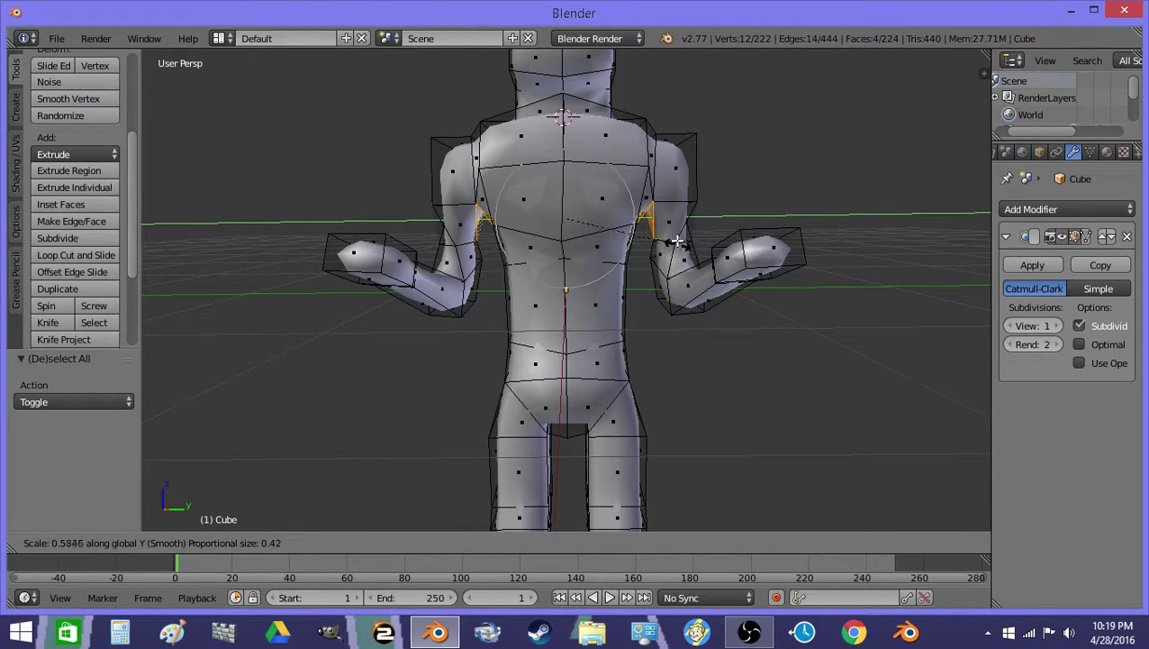
left_click(671, 231)
key("Tab")
key("Tab")
Step: Select the outer shoulder faces, set the pivot point to Bounding Box Center and scale them to about 1.12 along Y
middle_click_drag(550, 199, 676, 216)
key("a")
right_click(487, 217)
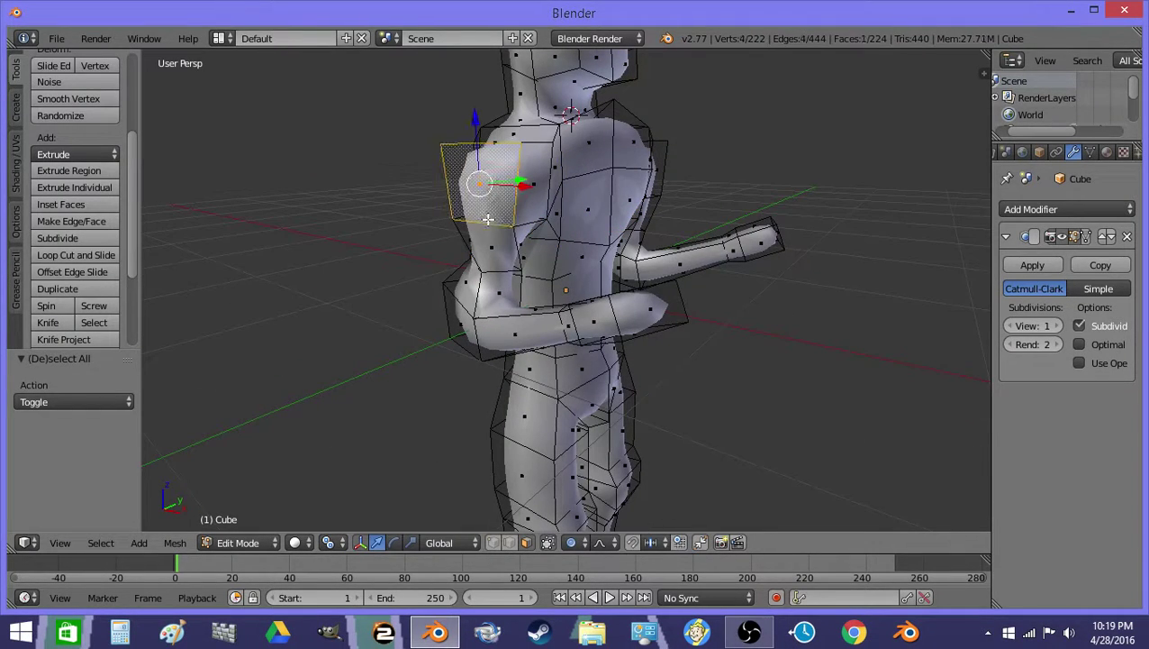
middle_click_drag(692, 161, 635, 182)
left_click(331, 543)
left_click(347, 525)
key("s")
key("y")
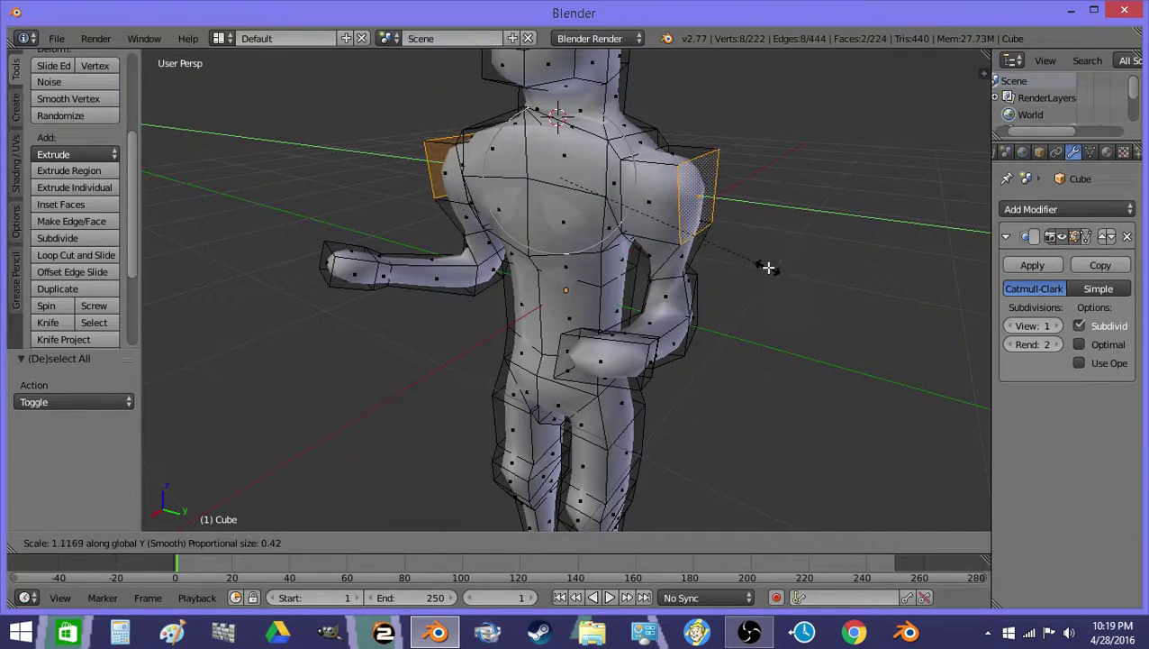
left_click(772, 268)
key("Tab")
mouse_move(772, 268)
middle_mouse_down()
mouse_move(646, 225)
mouse_move(665, 212)
mouse_move(613, 236)
mouse_move(765, 257)
middle_mouse_up()
Step: Select the lower chest faces on the front and back, apply Smooth Vertex and scale them up
key("Tab")
key("a")
right_click(540, 233)
right_click(581, 239, "shift")
middle_click_drag(493, 279, 639, 249)
right_click(563, 234, "shift")
right_click(588, 233, "shift")
left_click(72, 99)
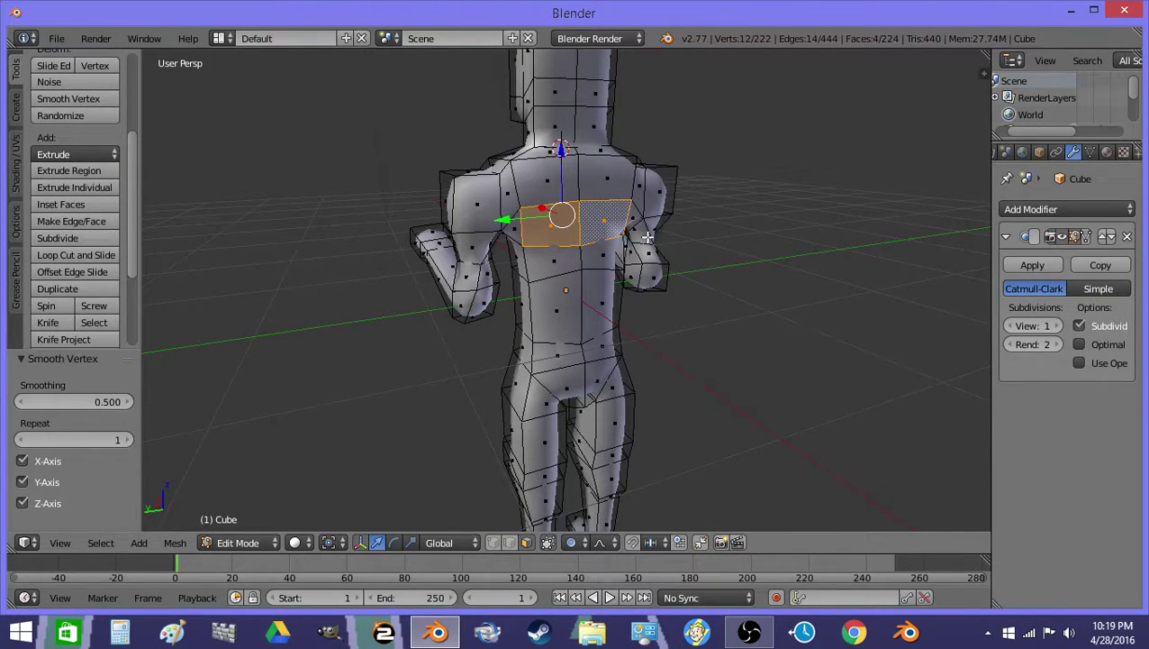
key("s")
left_click(721, 238)
key("Tab")
middle_click_drag(367, 216, 615, 225)
Step: Scale the selected chest and back faces to 0.411 along Z and move them down about 0.06
key("Tab")
key("s")
key("z")
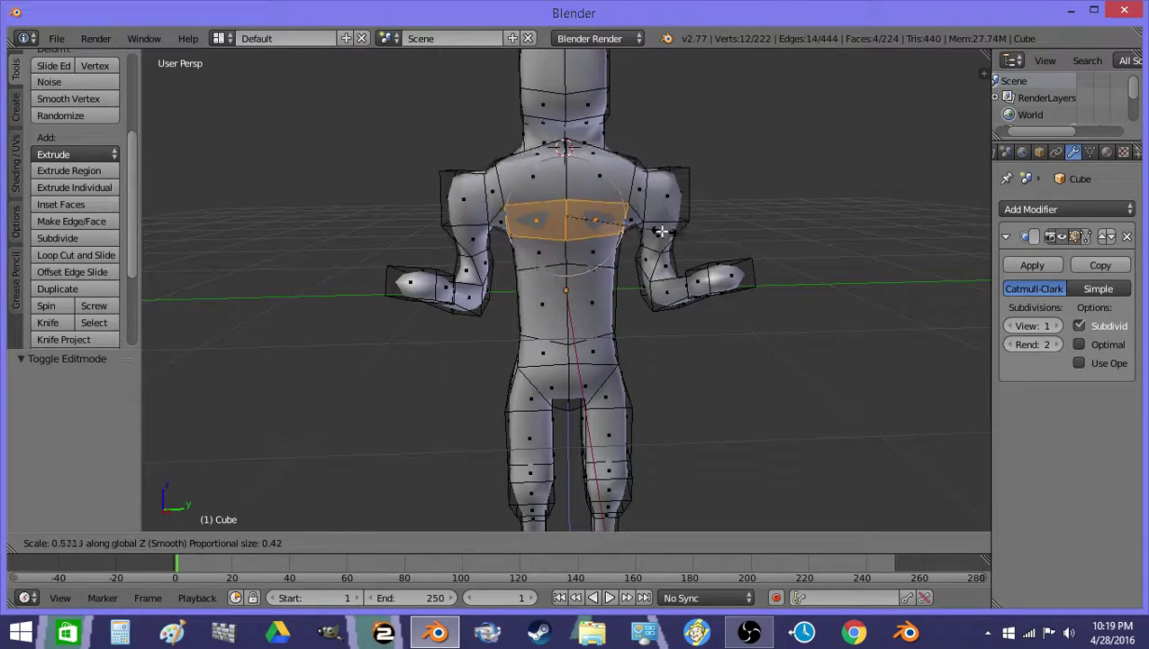
left_click(636, 221)
key("g")
key("z")
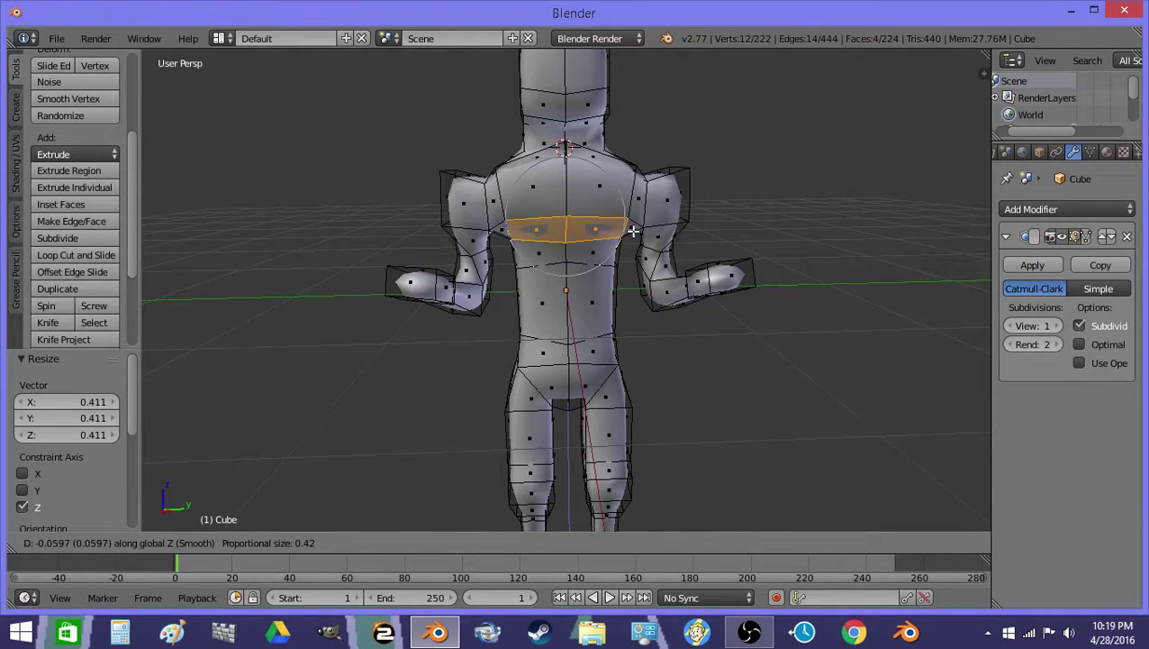
left_click(635, 233)
key("Tab")
key("Tab")
Step: Select the top faces of both shoulders, set the pivot point to Individual Origins and flatten them to 0 along Z
middle_click_drag(486, 209, 529, 215)
key("a")
right_click(501, 185)
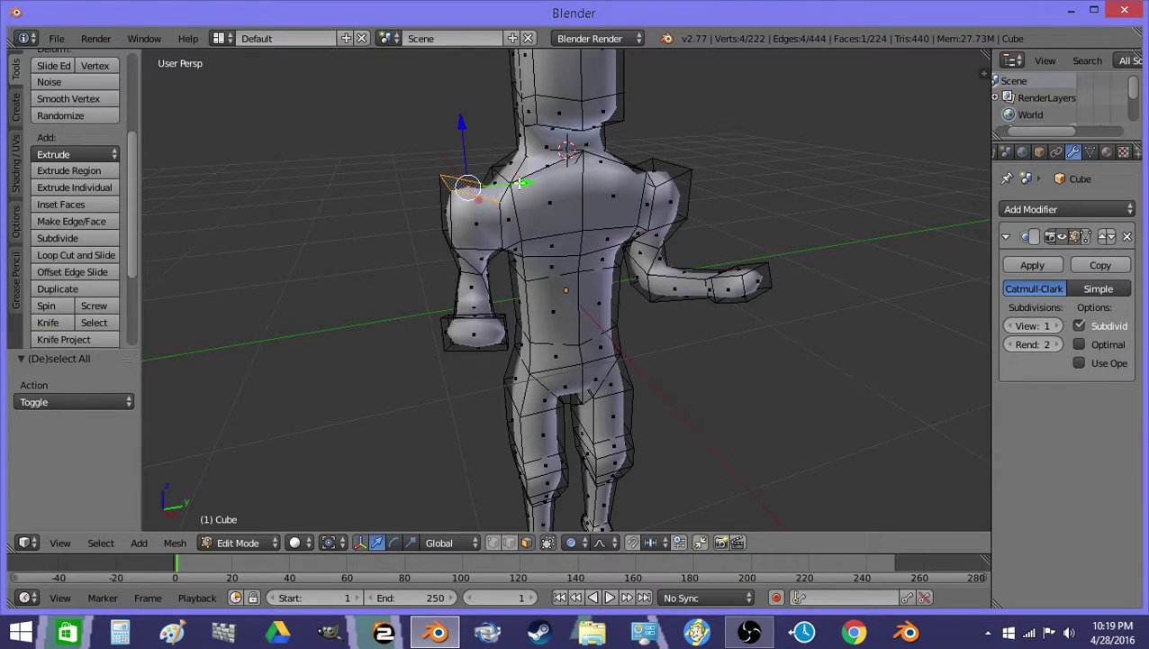
middle_click_drag(564, 177, 635, 189)
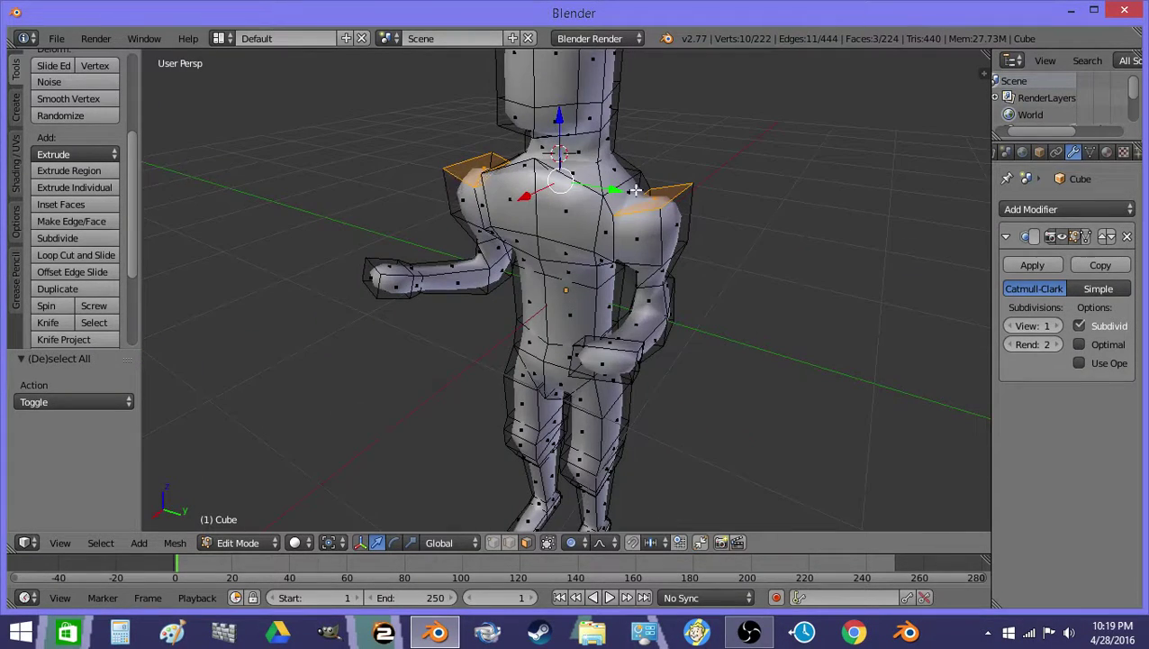
left_click(357, 541)
left_click(403, 503)
key("s")
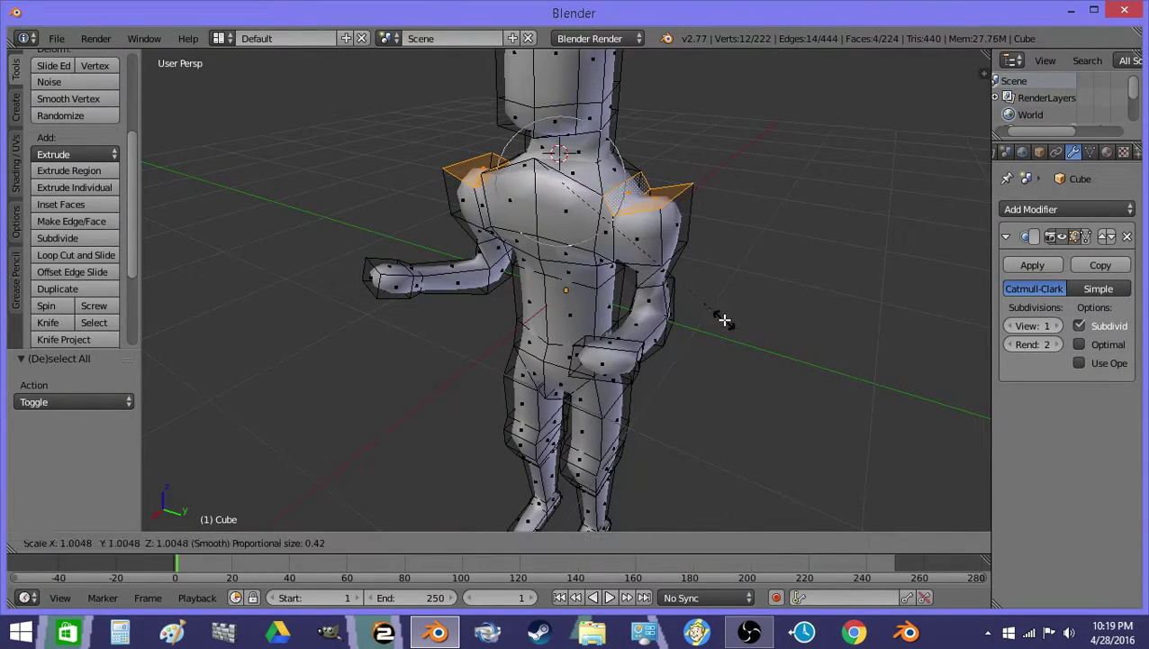
key("0")
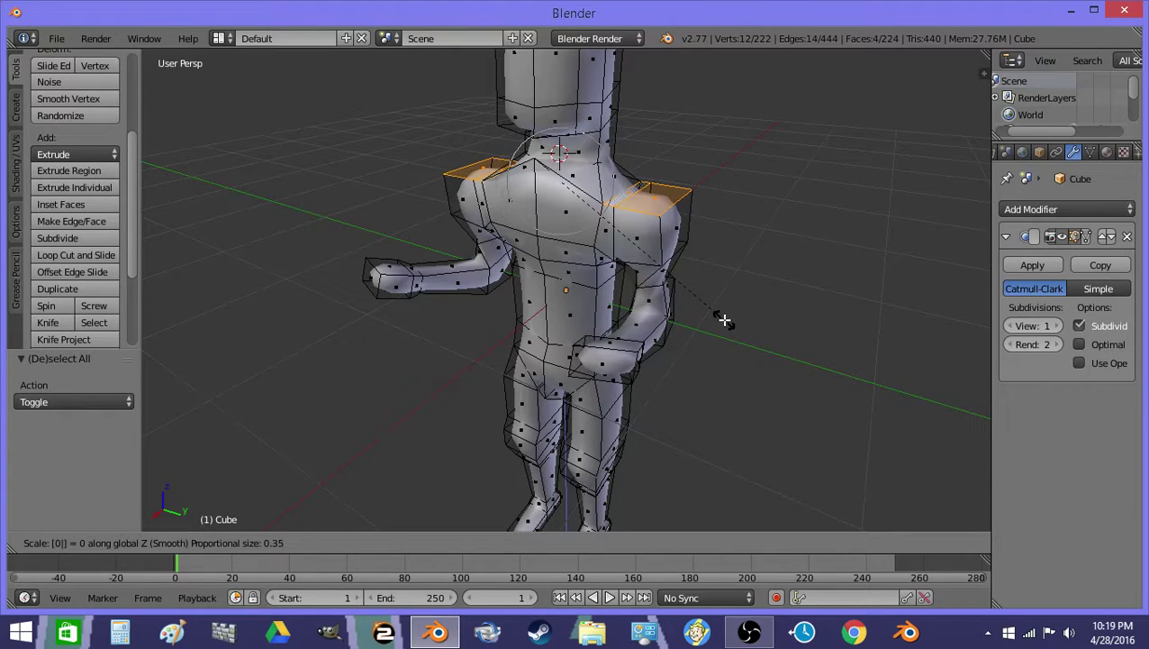
key("Return")
Step: Raise the flattened shoulder top faces about 0.06 along Z with smooth proportional editing
key("g")
key("z")
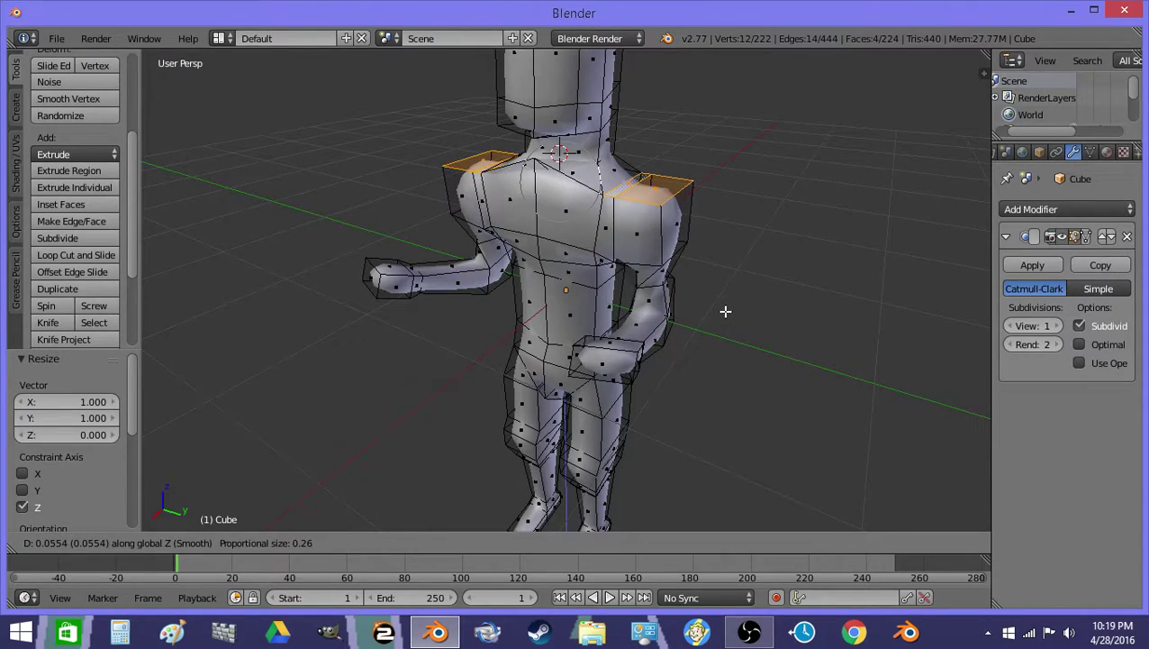
left_click(725, 308)
key("Tab")
middle_click_drag(725, 308, 563, 339)
scroll(584, 248, "up", 3)
scroll(622, 307, "down", 3)
Step: Check the body's shape with the raised shoulders outside Edit Mode, then return to editing the mesh
key("Tab")
key("a")
key("a")
key("Tab")
key("Tab")
middle_click_drag(595, 359, 548, 433)
Step: Select the pelvis faces on the front and back in wireframe view and snap the 3D cursor to the selection
key("a")
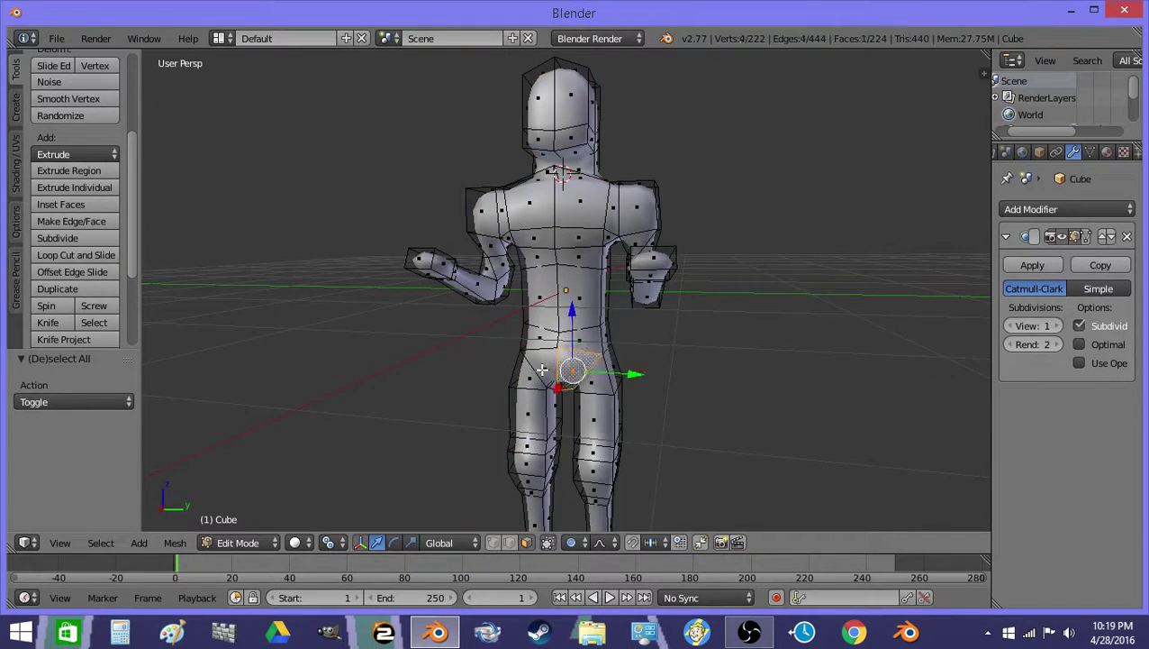
right_click(542, 369, "shift")
middle_click_drag(542, 369, 506, 372)
key("z")
right_click(598, 354, "shift")
middle_click_drag(598, 354, 706, 371)
key("shift+s")
left_click(505, 390)
Step: Add a single-bone armature at the 3D cursor in the pelvis and open it in Edit Mode
key("Tab")
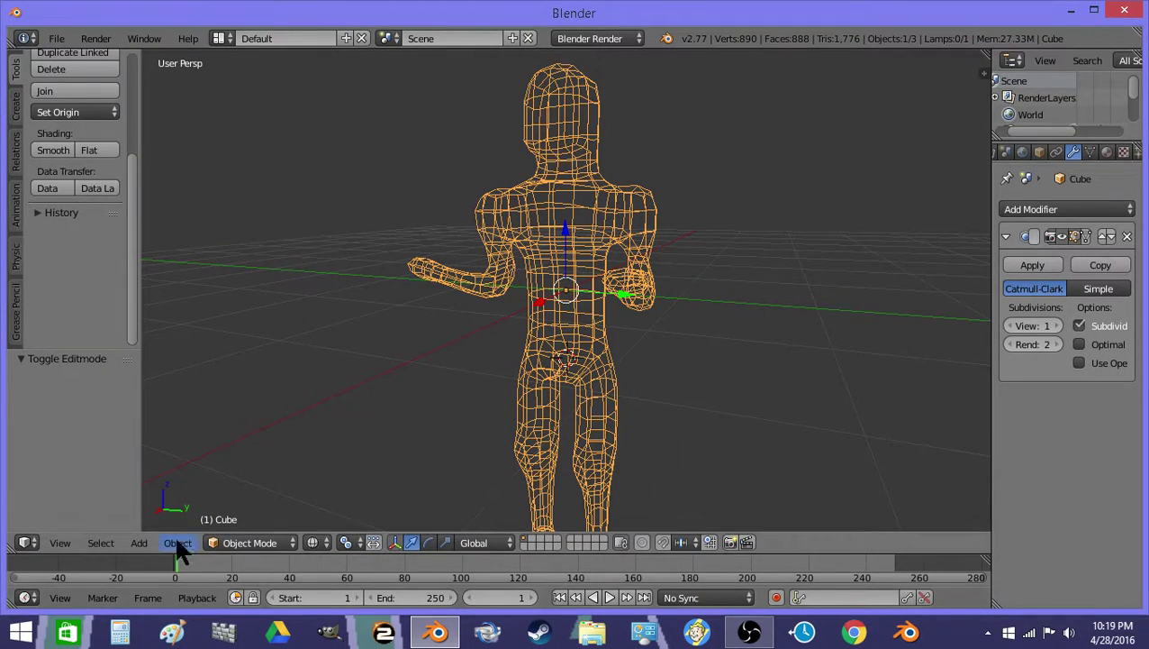
left_click(138, 543)
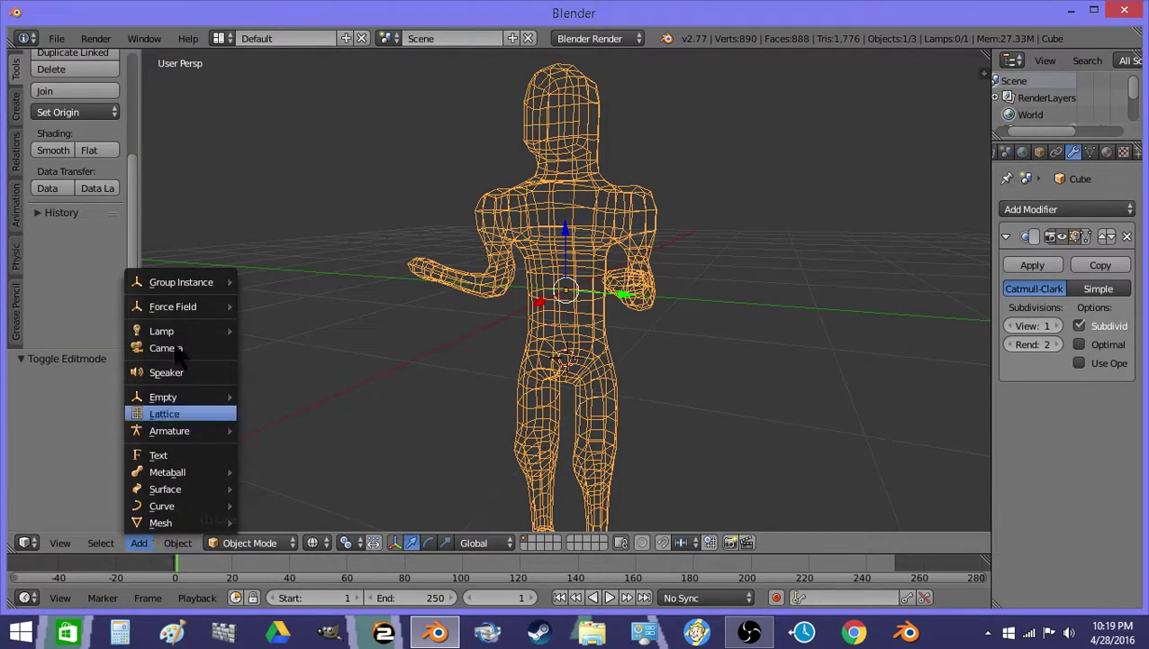
left_click(139, 542)
mouse_move(174, 432)
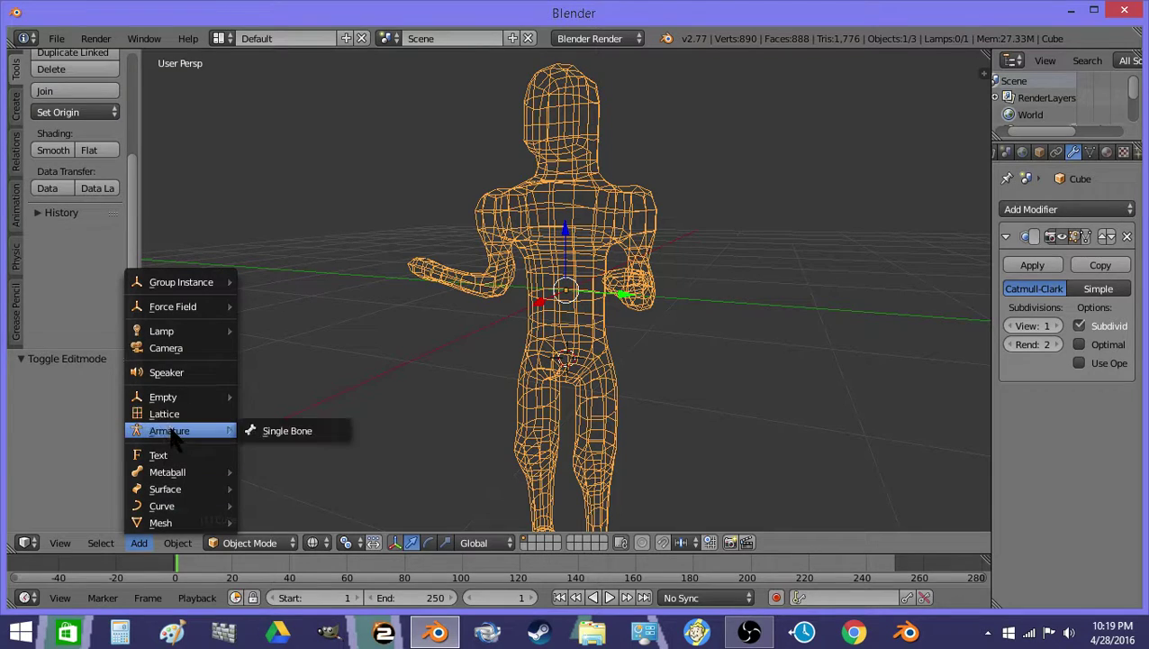
left_click(311, 430)
middle_click_drag(517, 405, 503, 404)
scroll(504, 404, "up", 3)
key("z")
key("z")
scroll(571, 332, "down", 2)
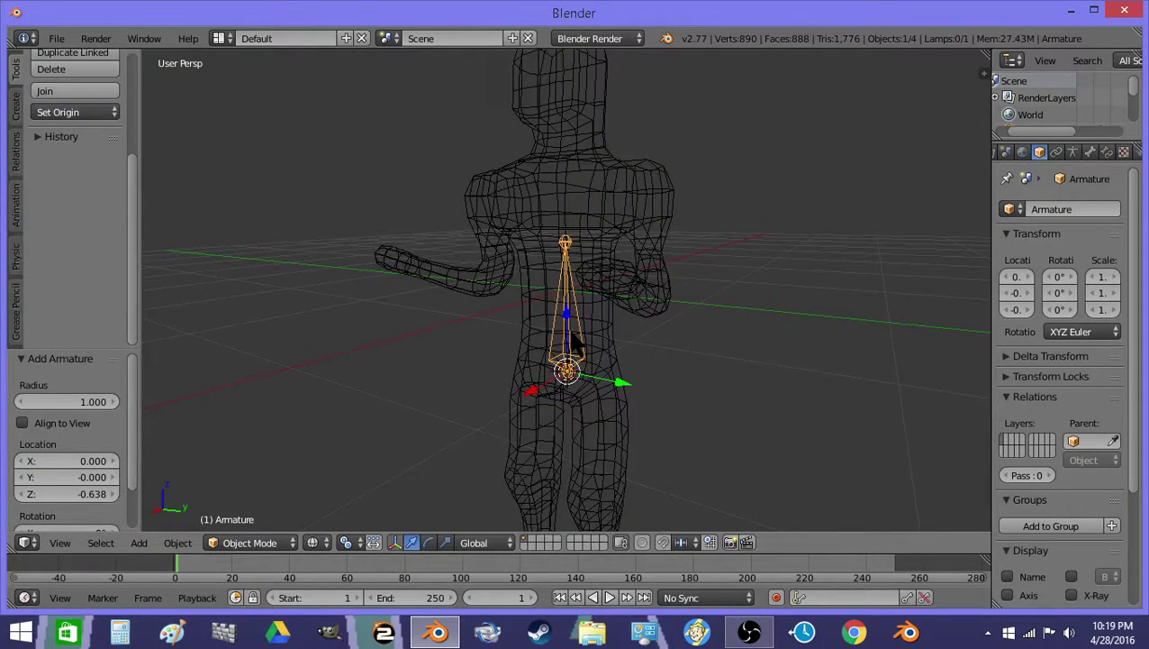
key("Tab")
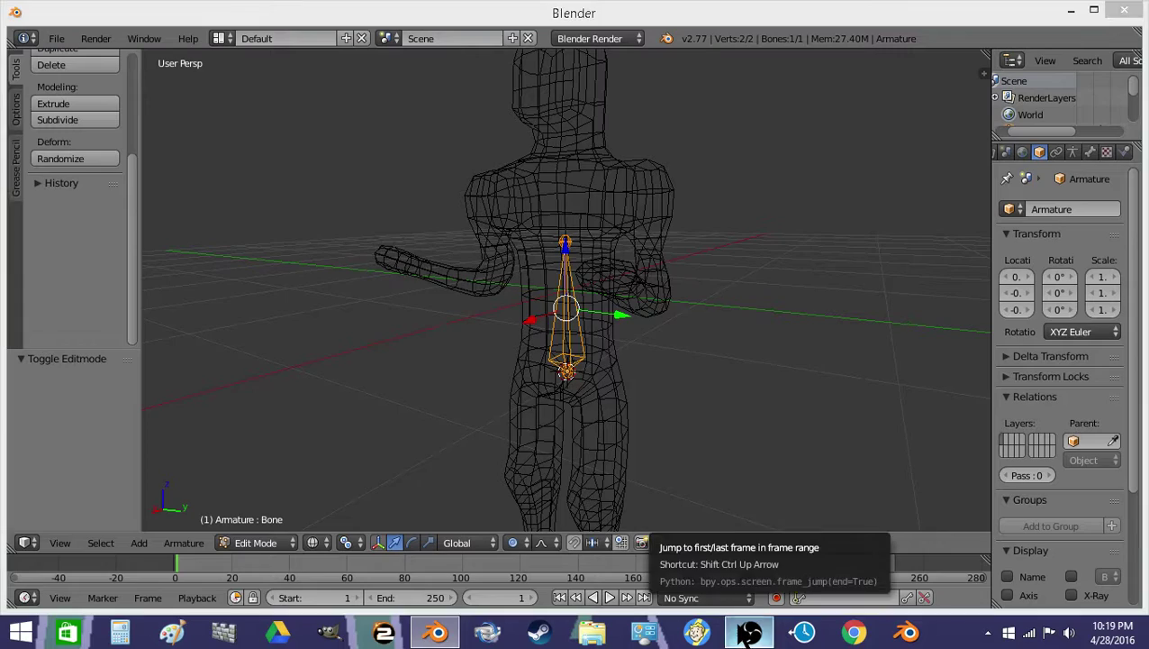